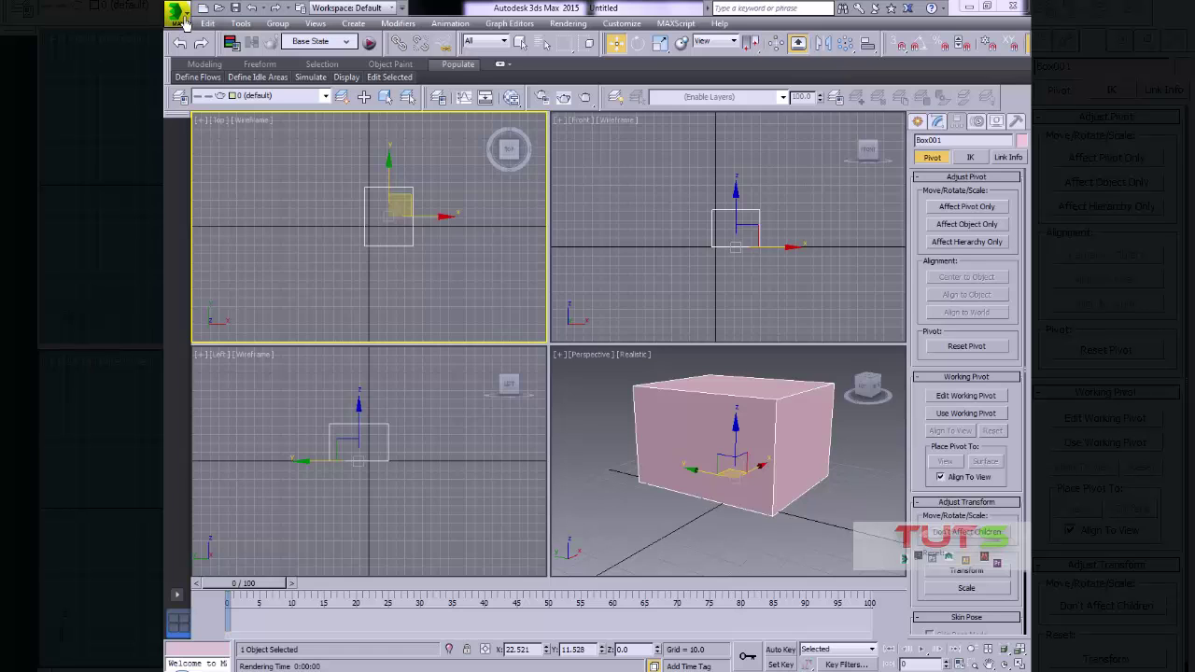
# Step: Look through the application's file commands, including the options for sending objects to Maya, Softimage, MotionBuilder and Mudbox
pyautogui.click(178, 13)
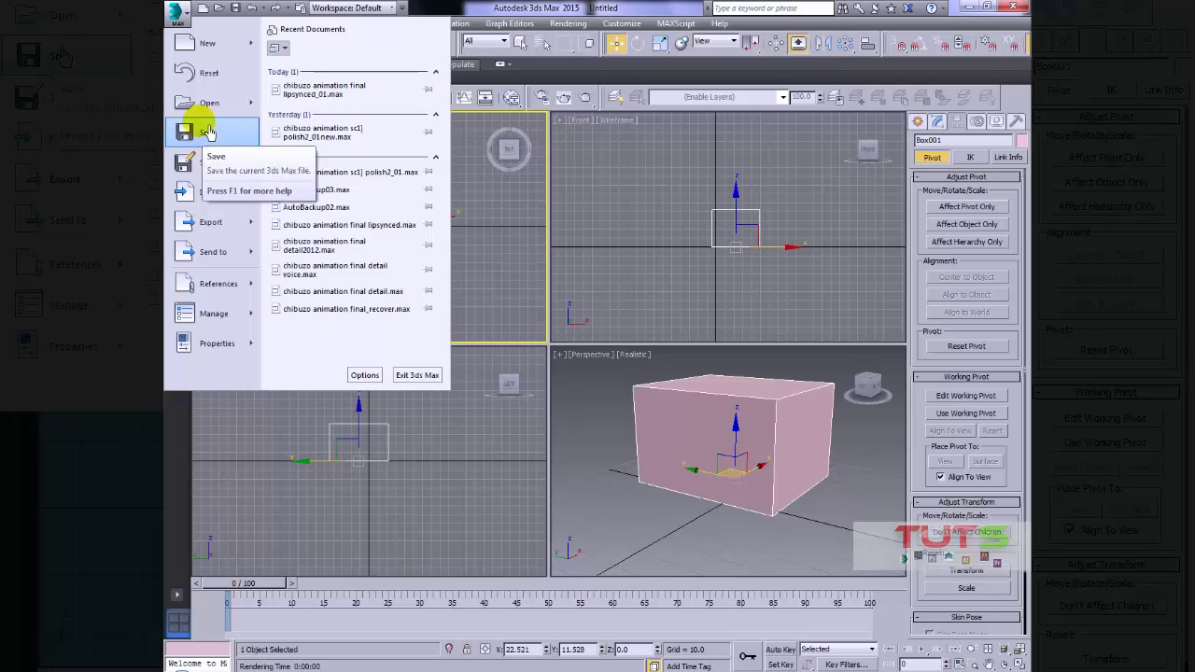
pyautogui.moveTo(211, 162)
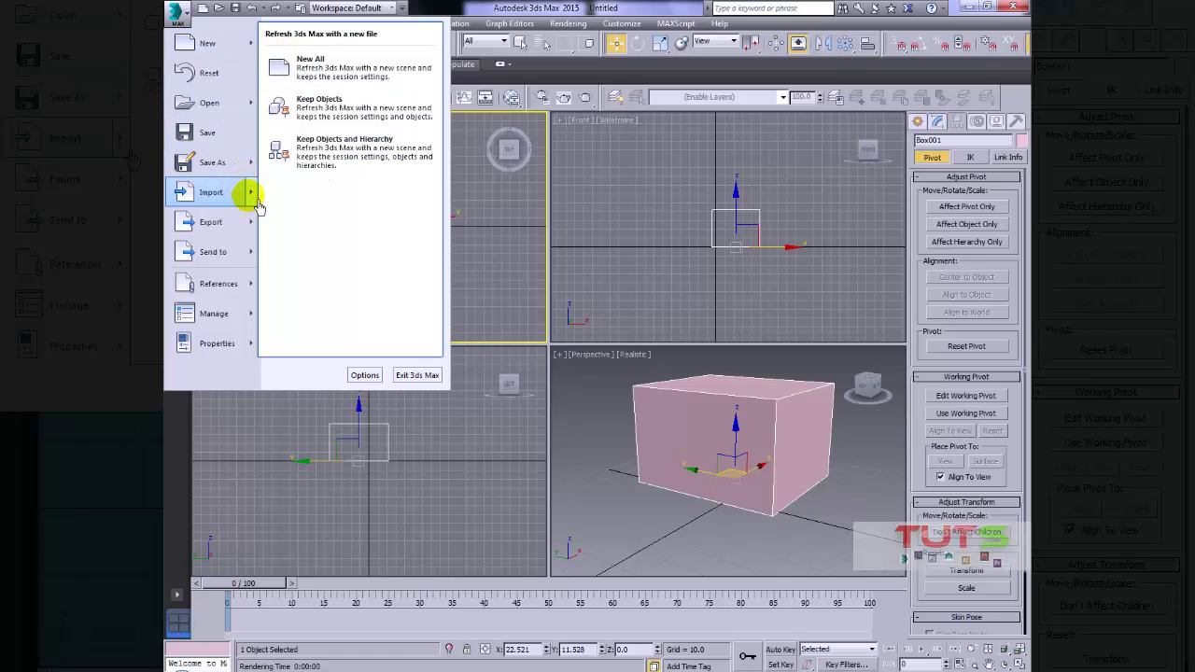
pyautogui.moveTo(260, 236)
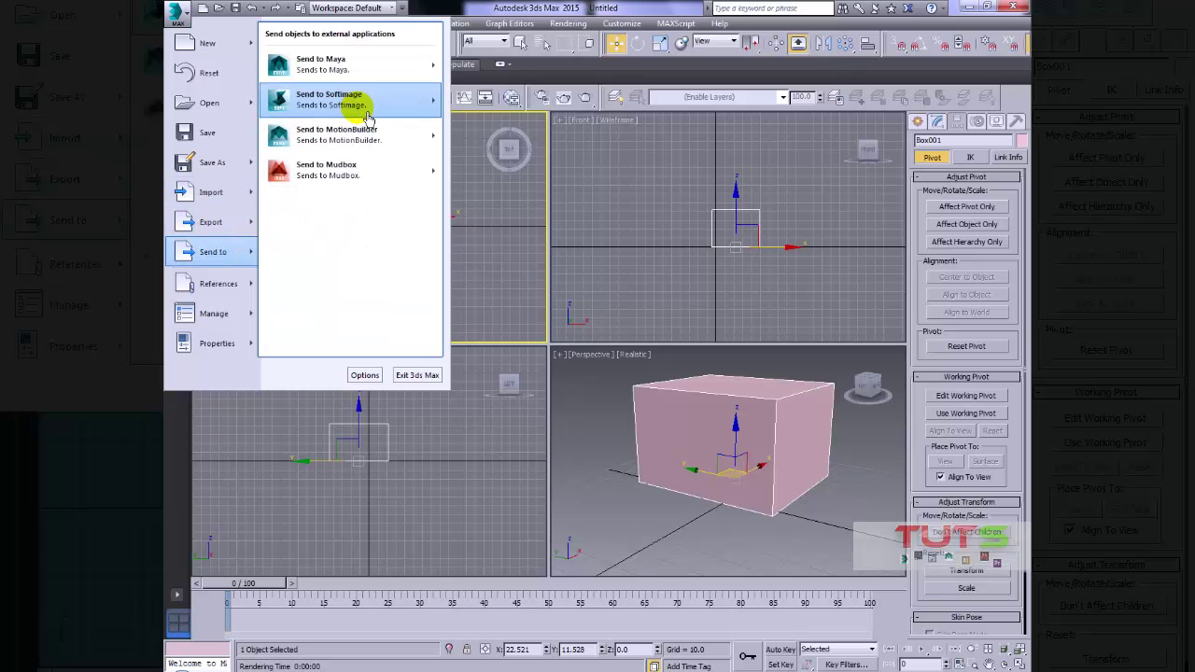
pyautogui.moveTo(355, 149)
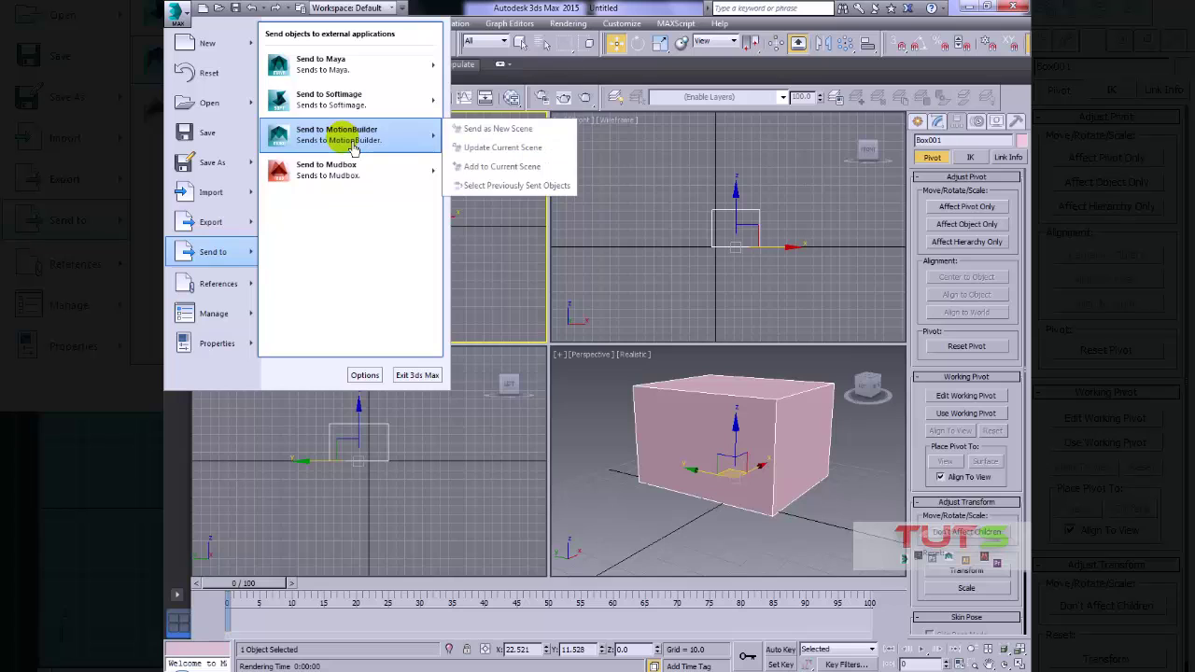
pyautogui.moveTo(347, 183)
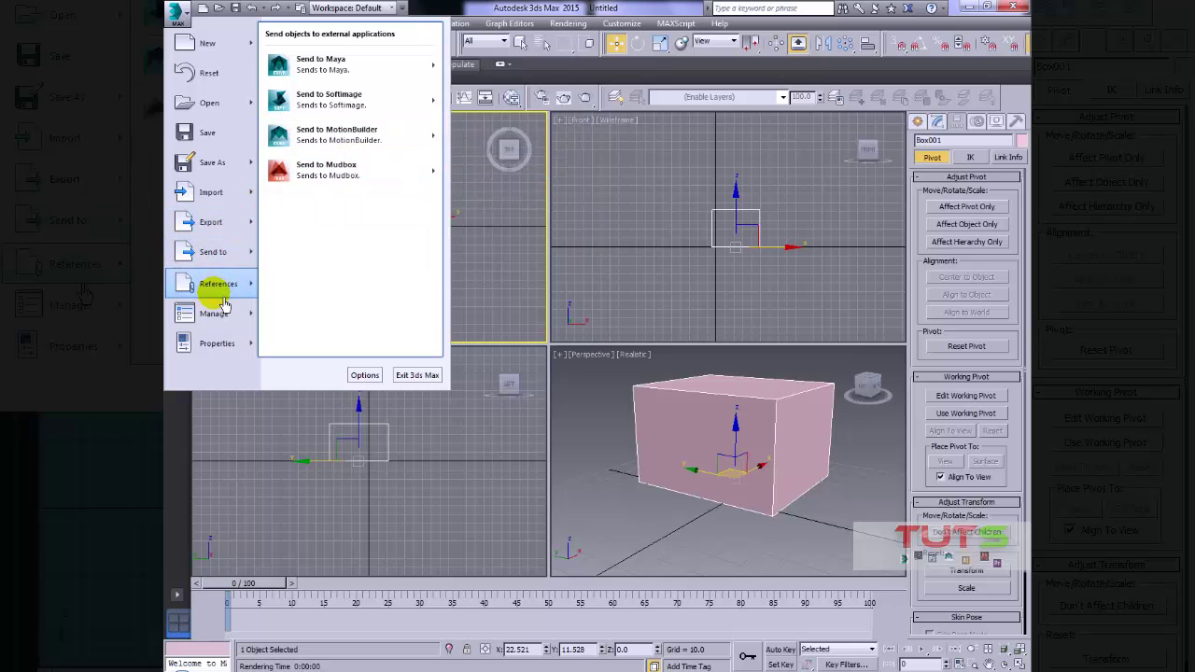
pyautogui.click(185, 18)
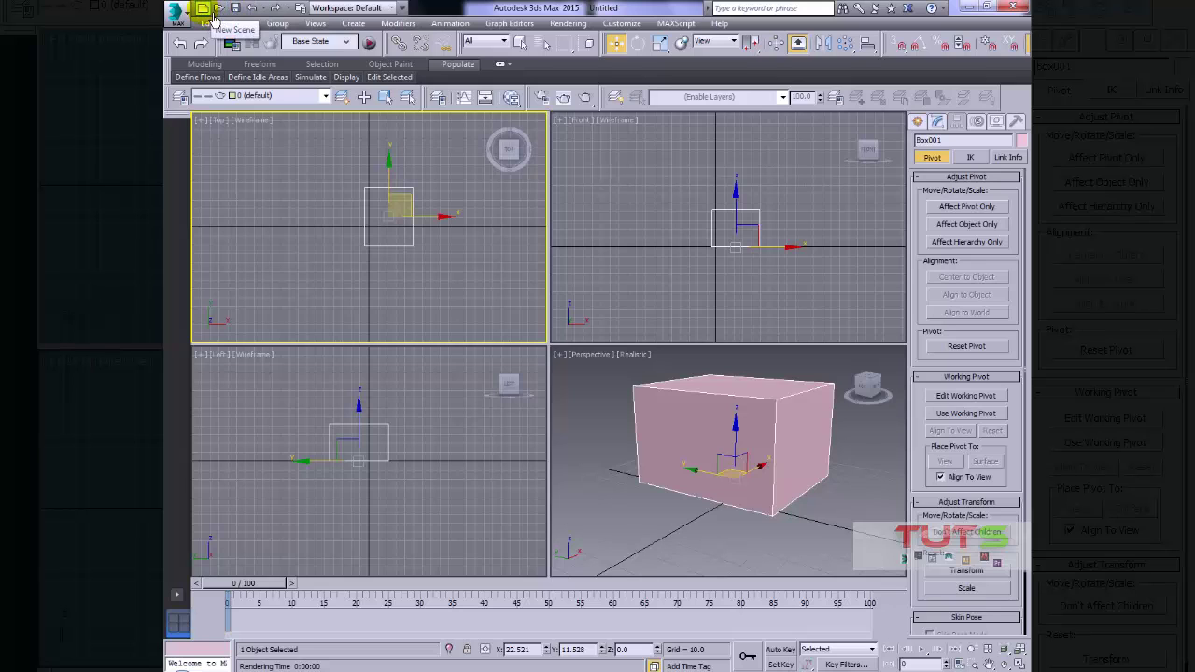
pyautogui.click(176, 14)
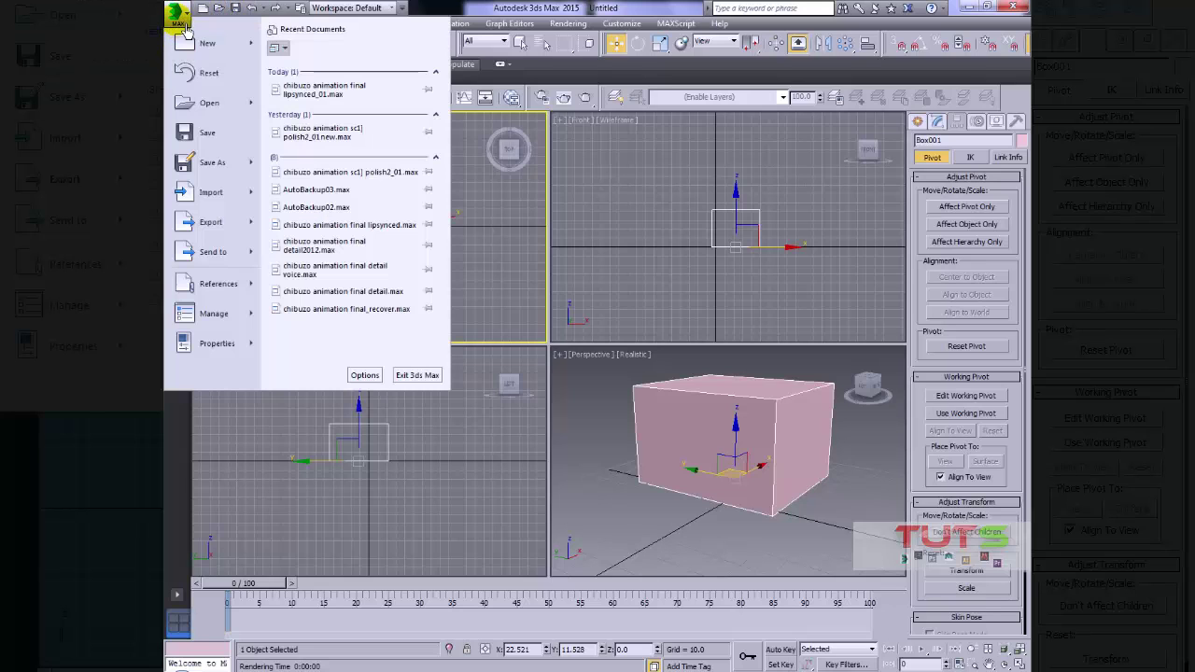
pyautogui.click(178, 19)
pyautogui.click(178, 19)
pyautogui.click(180, 17)
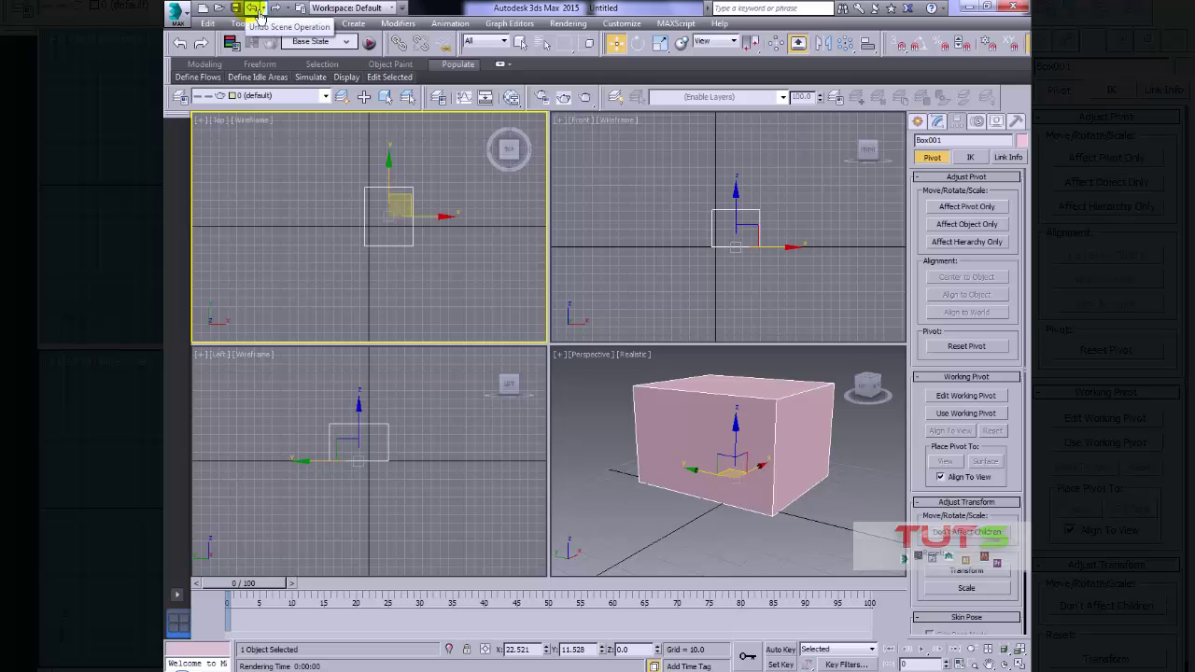
# Step: Review the customization options of the Quick Access Toolbar and the available workspace presets
pyautogui.click(403, 8)
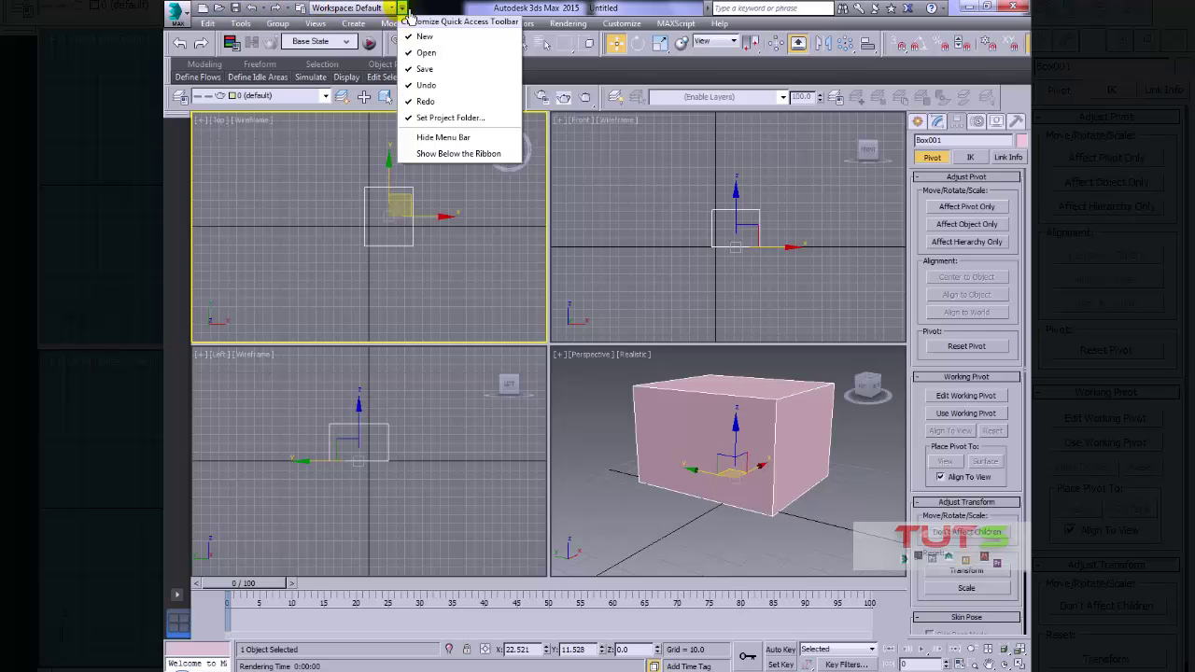
pyautogui.click(403, 9)
pyautogui.click(391, 7)
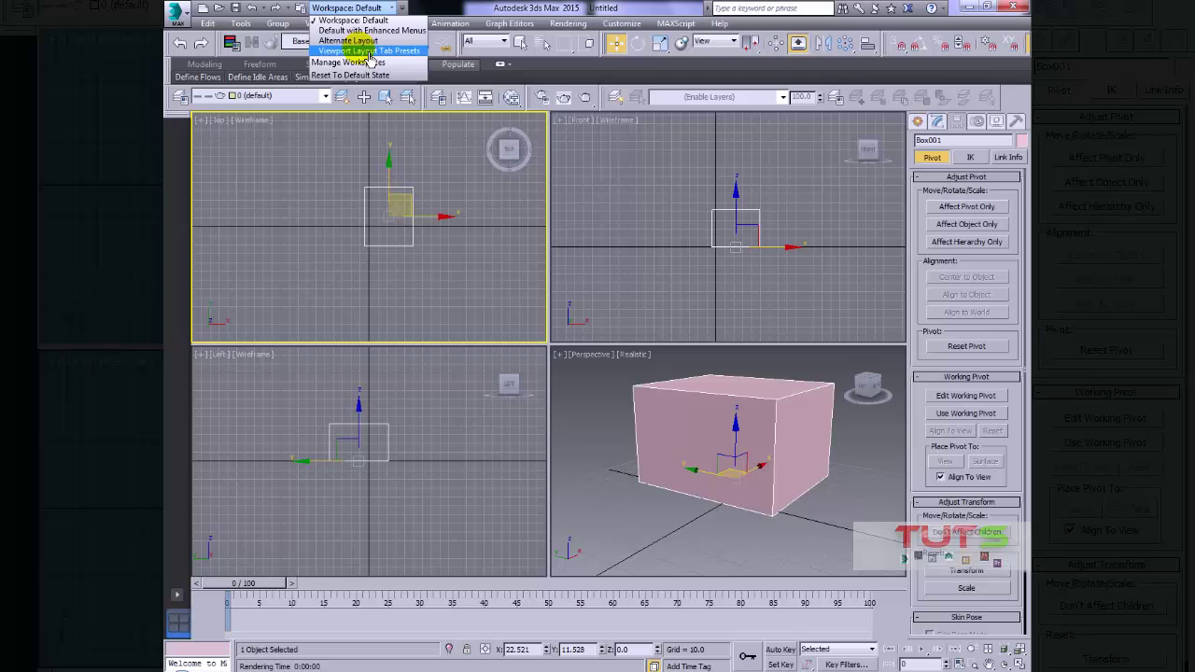
pyautogui.click(398, 12)
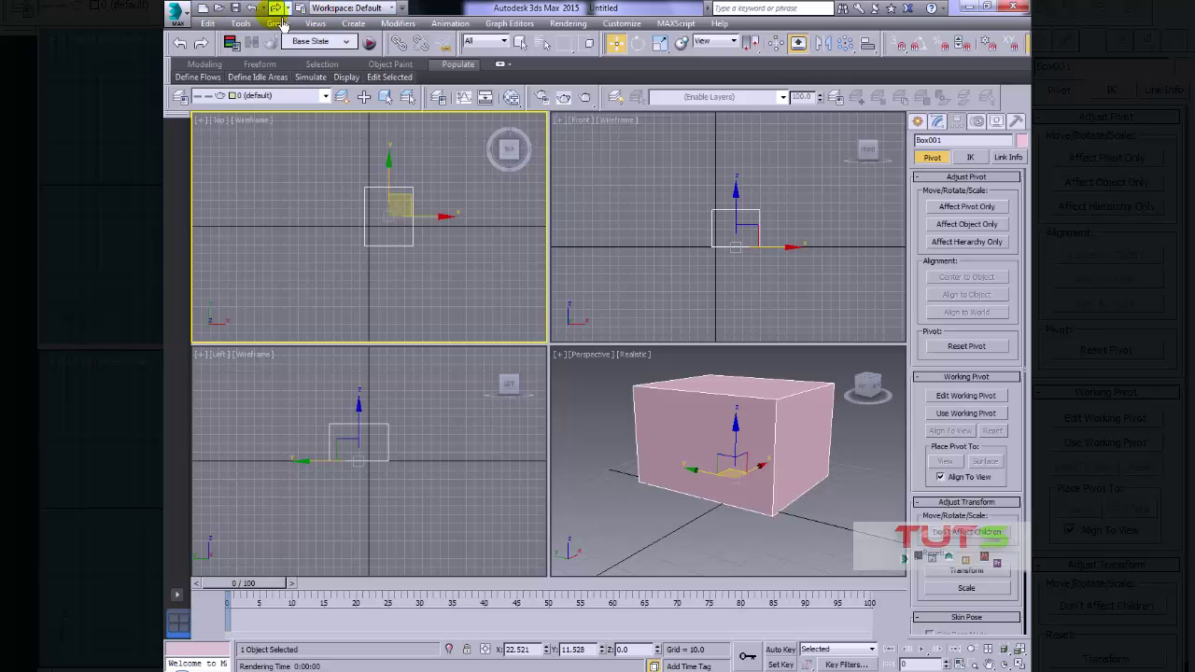
# Step: Examine the commands offered for editing, tools, views, object creation, graph editors, help and mesh-editing modifiers
pyautogui.click(207, 28)
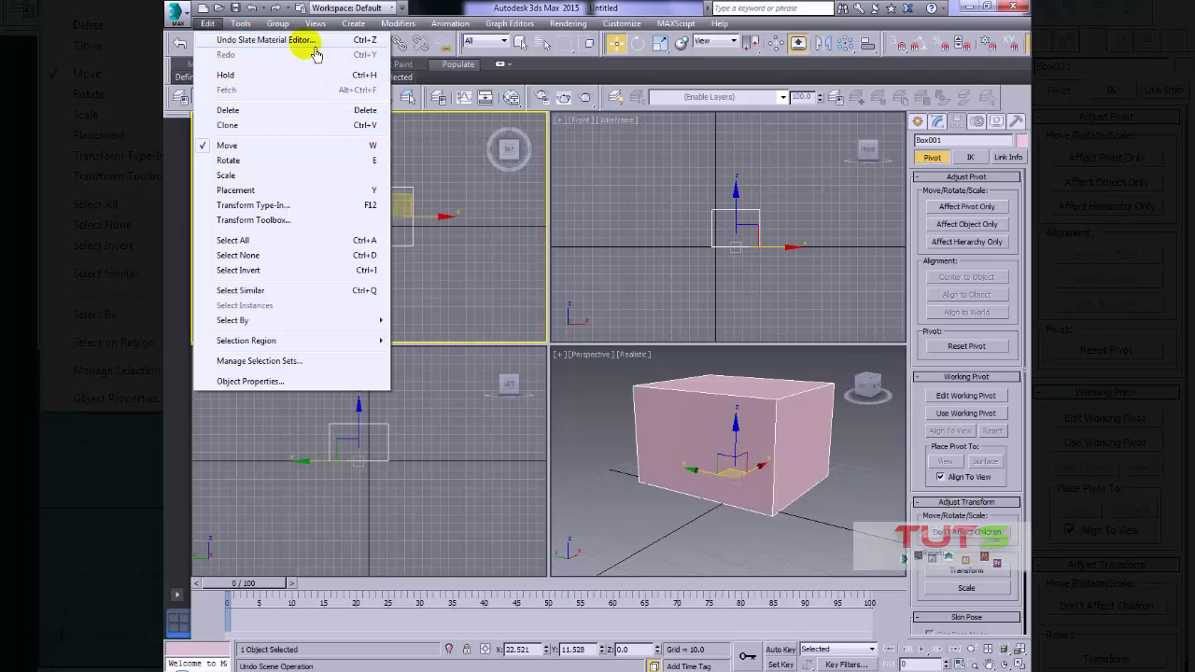
pyautogui.click(240, 23)
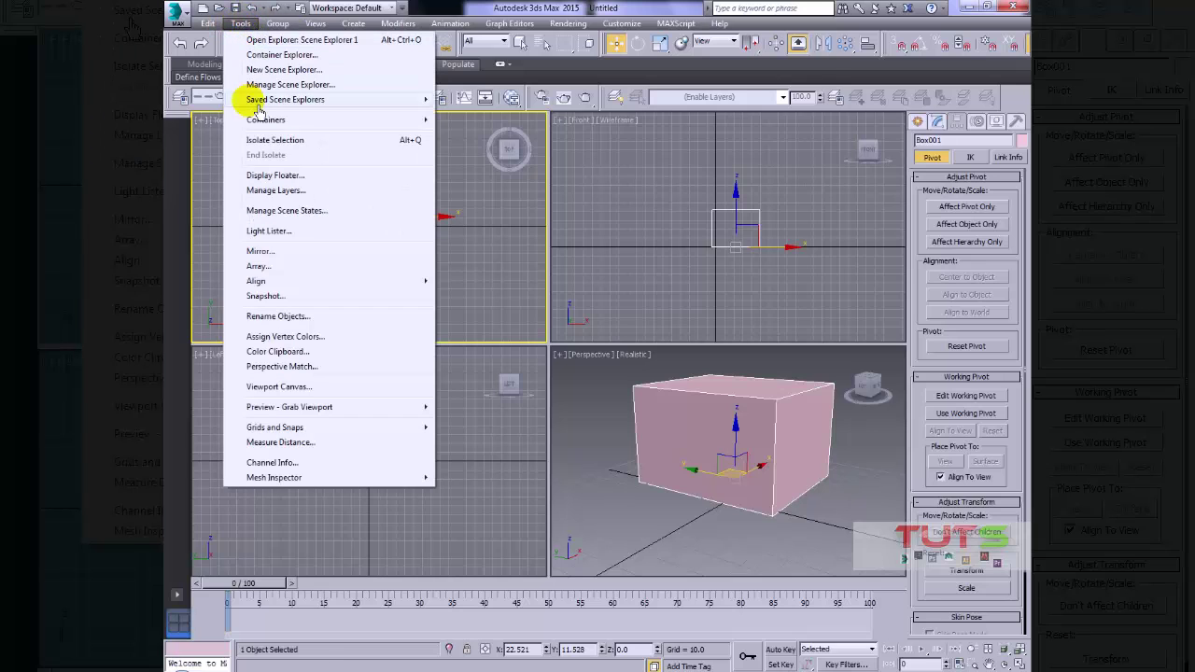
pyautogui.moveTo(293, 28)
pyautogui.moveTo(240, 23)
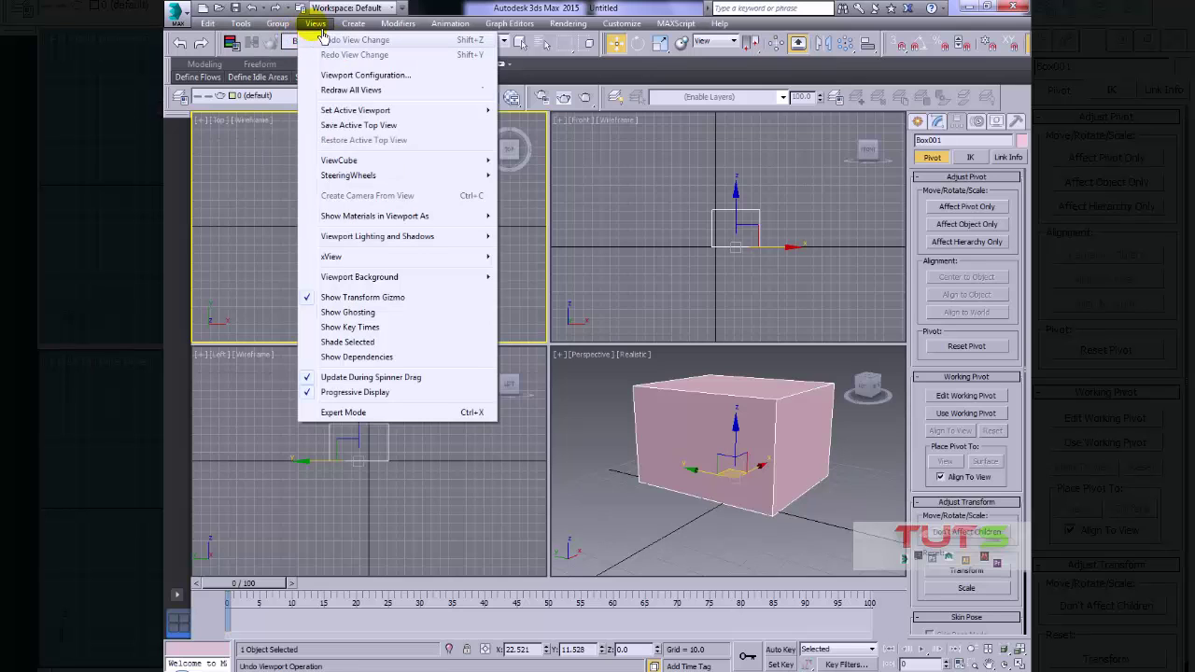
pyautogui.click(316, 25)
pyautogui.click(316, 25)
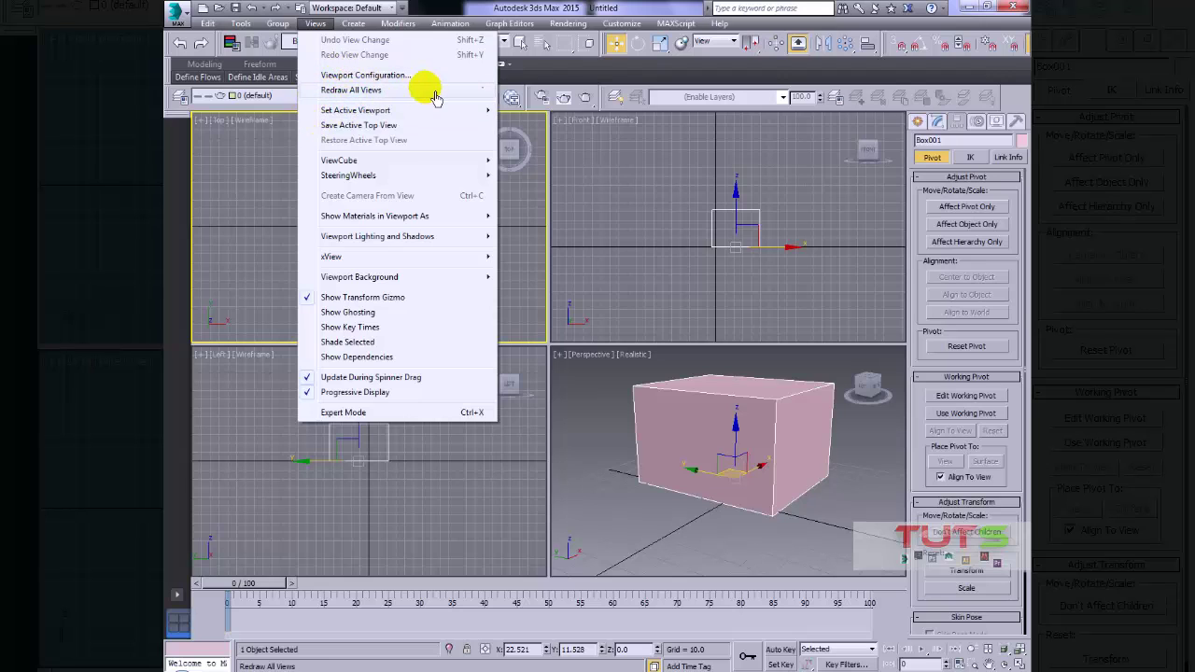
pyautogui.moveTo(353, 23)
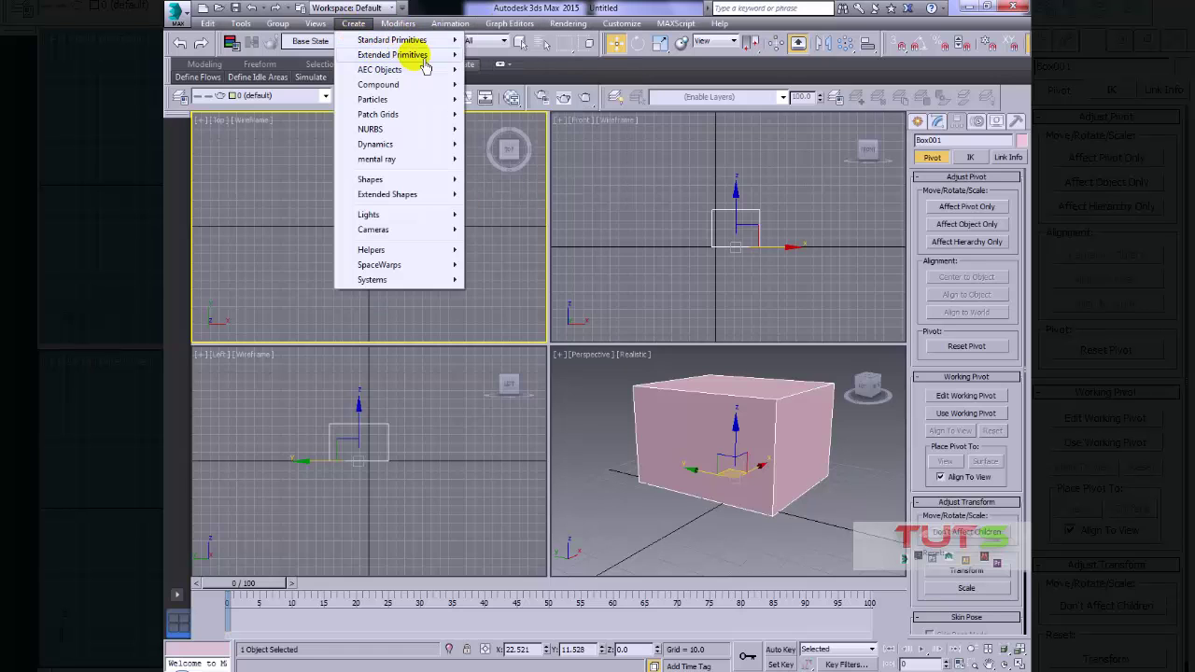
pyautogui.moveTo(421, 41)
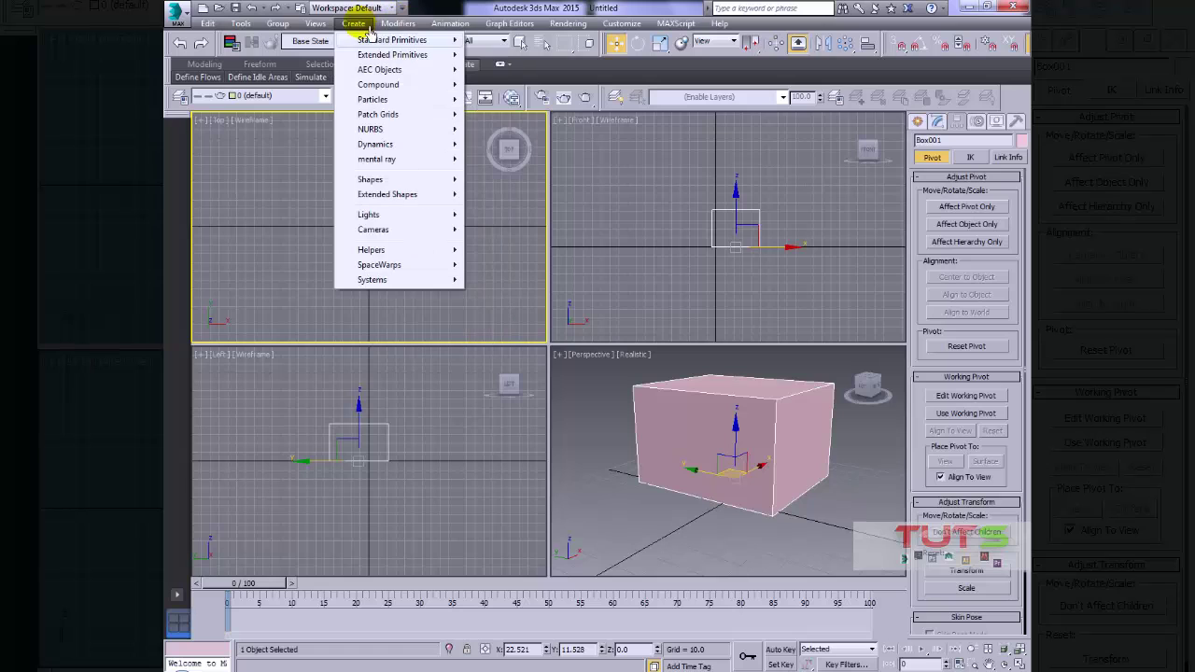
pyautogui.moveTo(414, 250)
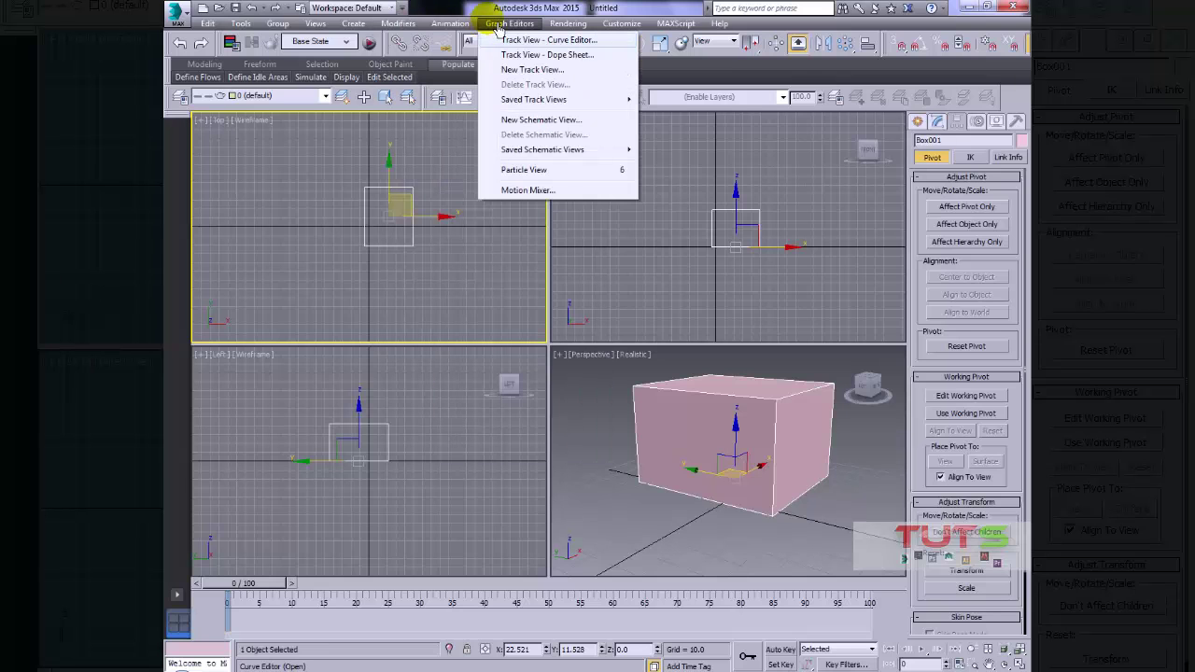
pyautogui.moveTo(620, 31)
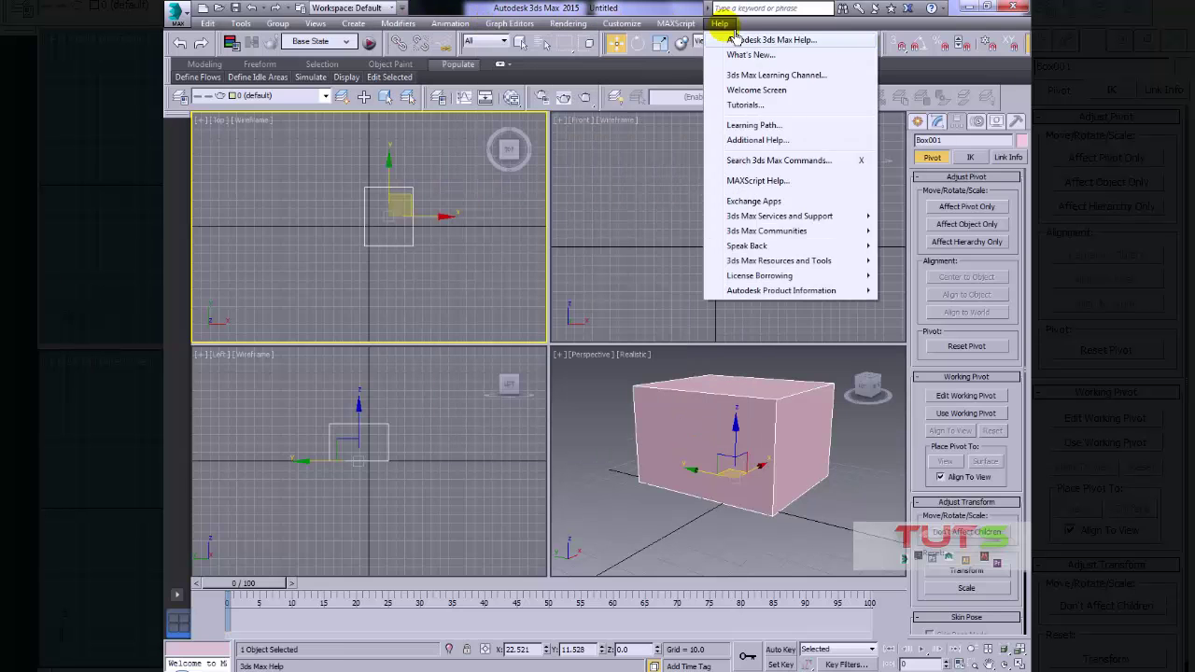
pyautogui.moveTo(531, 29)
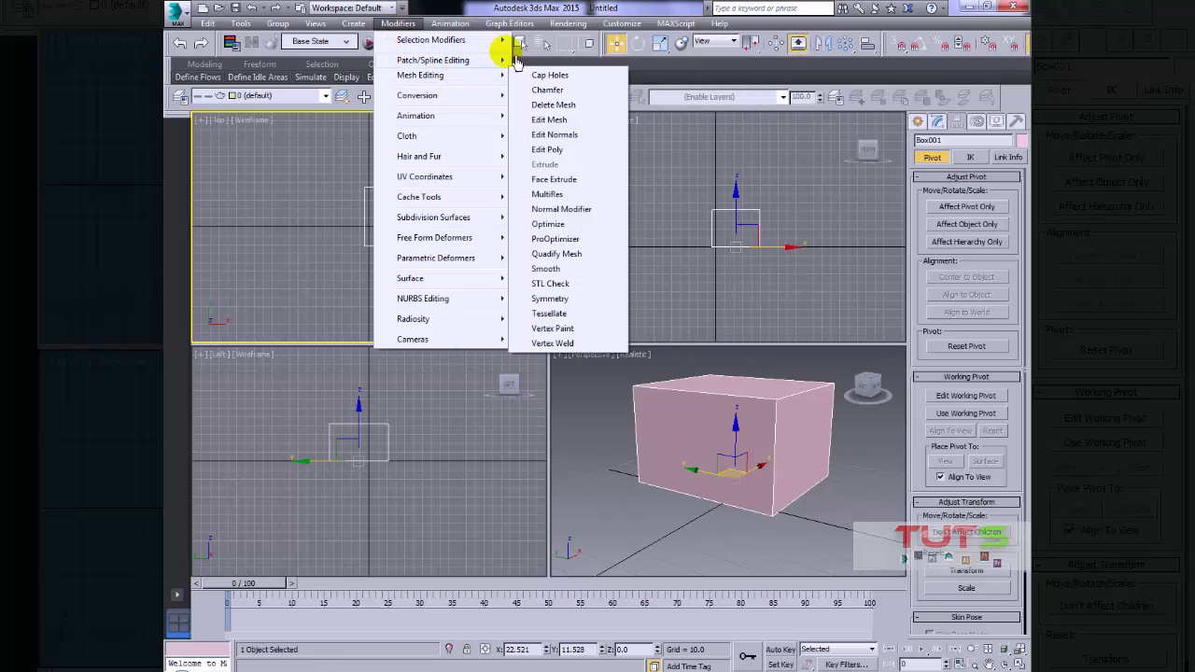
pyautogui.moveTo(420, 74)
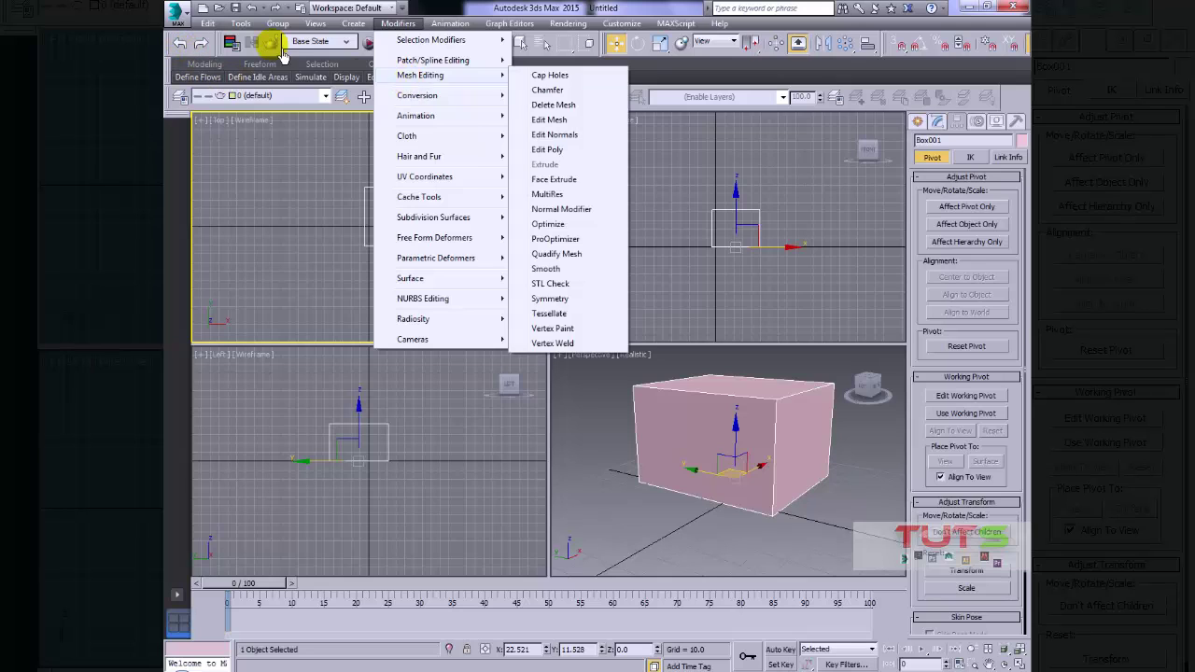
pyautogui.click(744, 64)
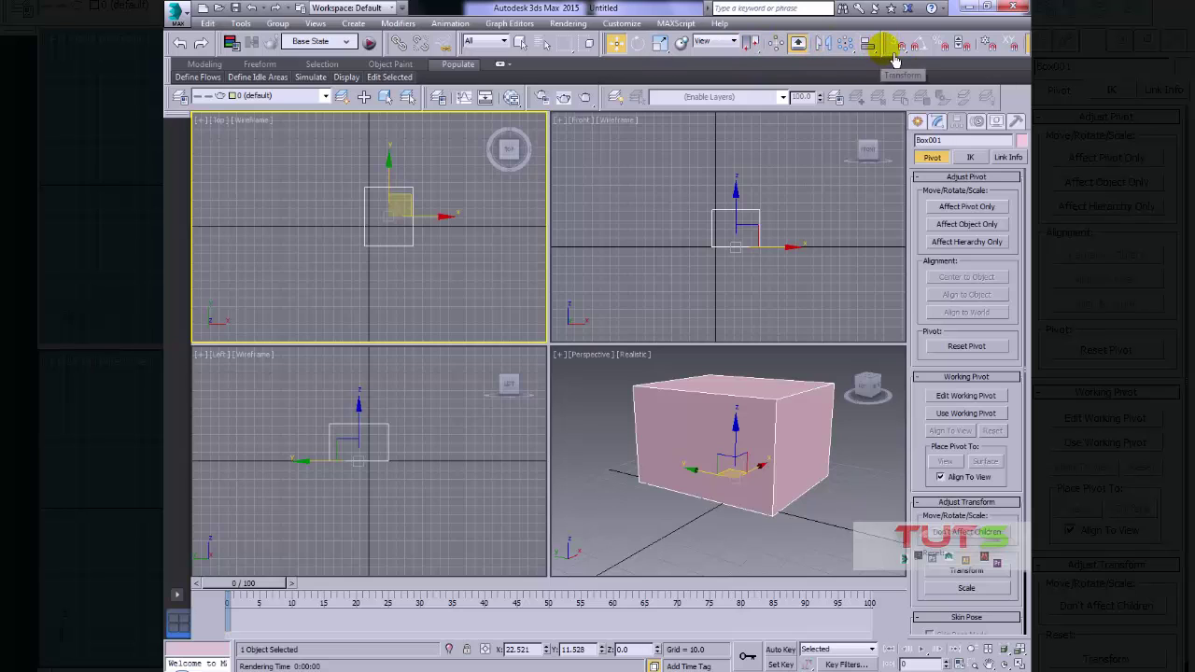
# Step: Move the snap tools section of the main toolbar to its own row and dock it back in its original place
pyautogui.moveTo(885, 50)
pyautogui.mouseDown()
pyautogui.moveTo(885, 148)
pyautogui.moveTo(884, 61)
pyautogui.moveTo(894, 62)
pyautogui.moveTo(882, 71)
pyautogui.mouseUp()
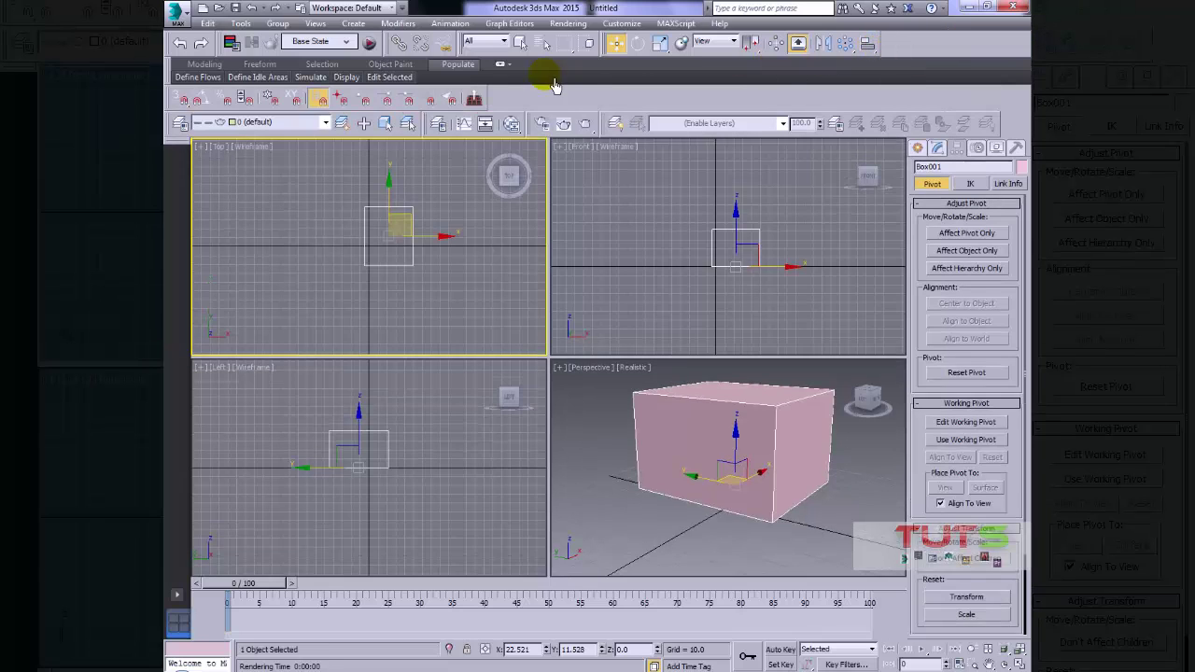
pyautogui.moveTo(179, 114); pyautogui.dragTo(881, 43)
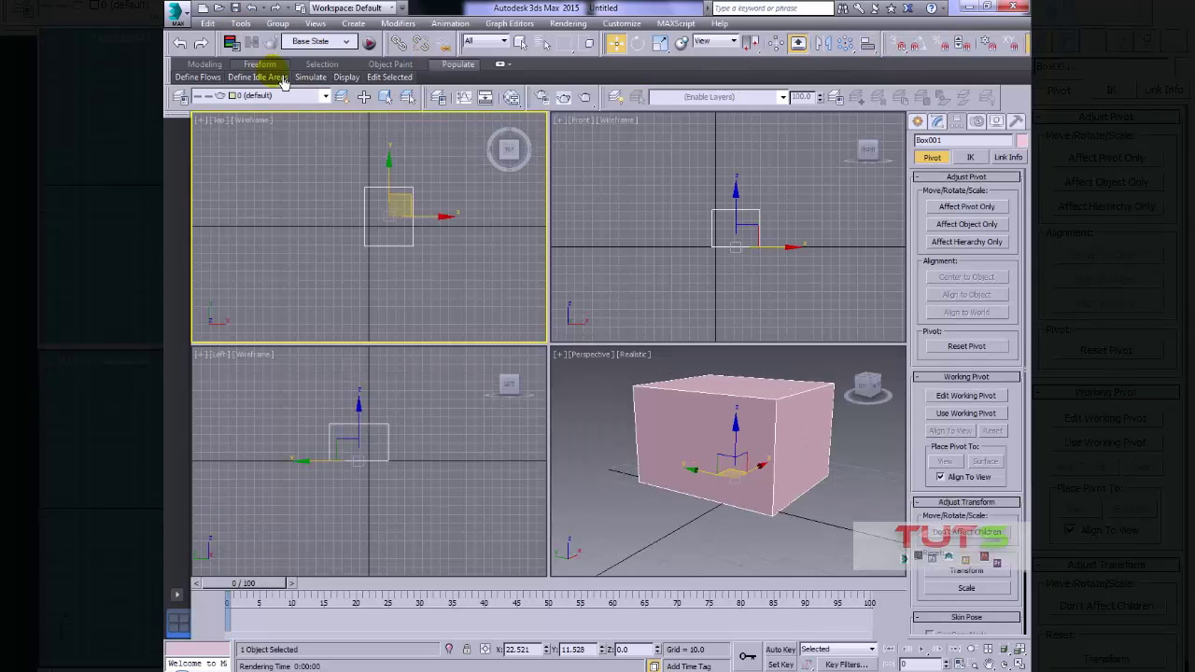
# Step: Examine the ribbon's Modeling, Freeform, Selection, Object Paint and Populate tool sets, including the Define Flows and Define Idle Areas options
pyautogui.click(187, 68)
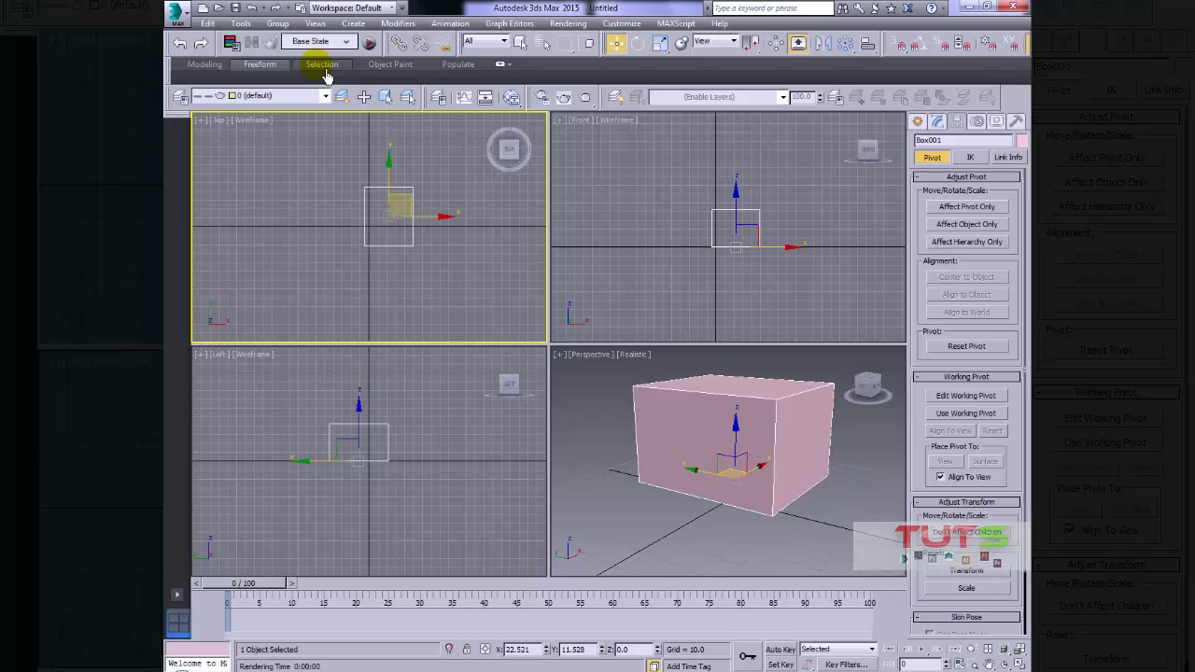
pyautogui.click(190, 69)
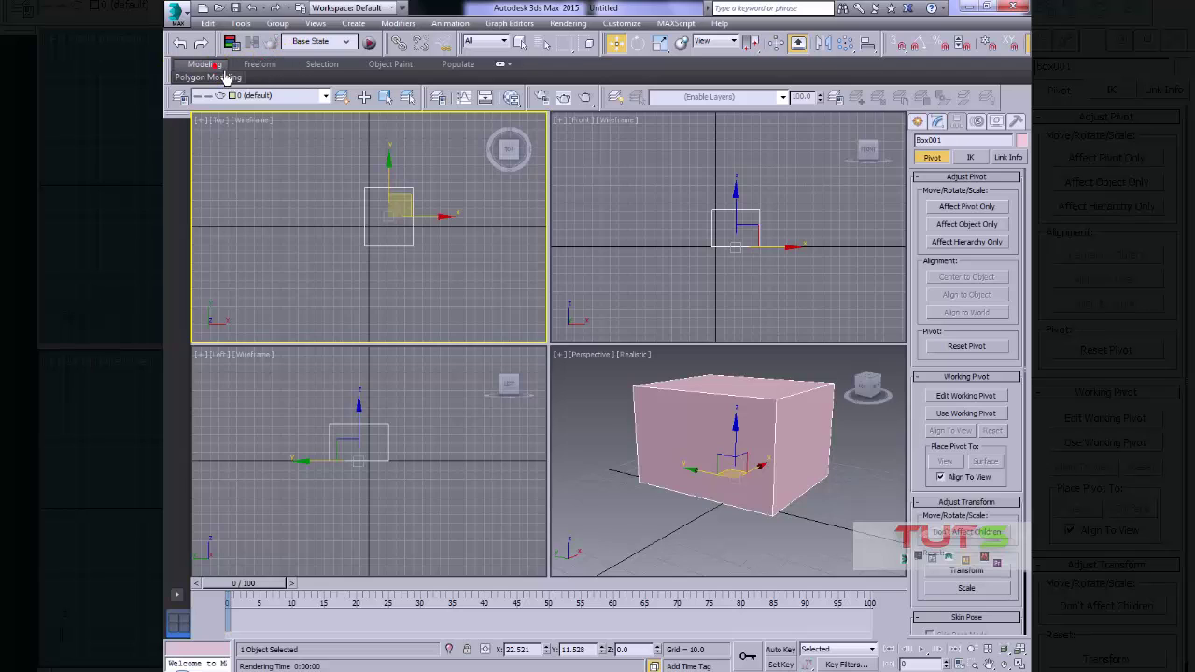
pyautogui.click(332, 66)
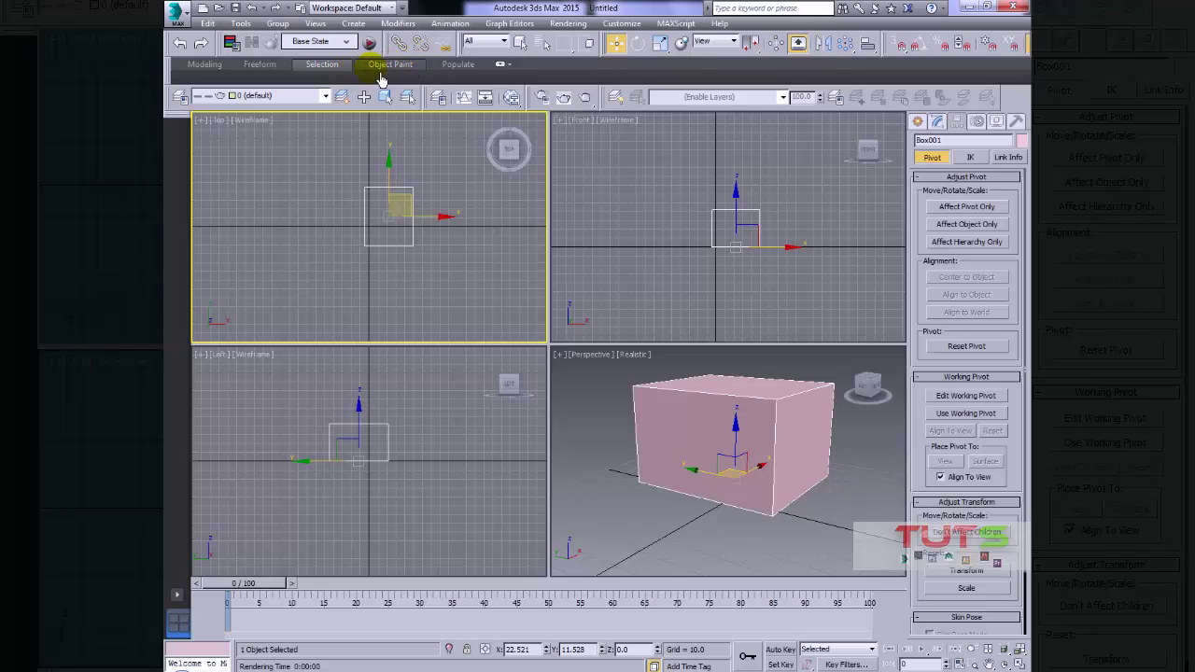
pyautogui.click(381, 69)
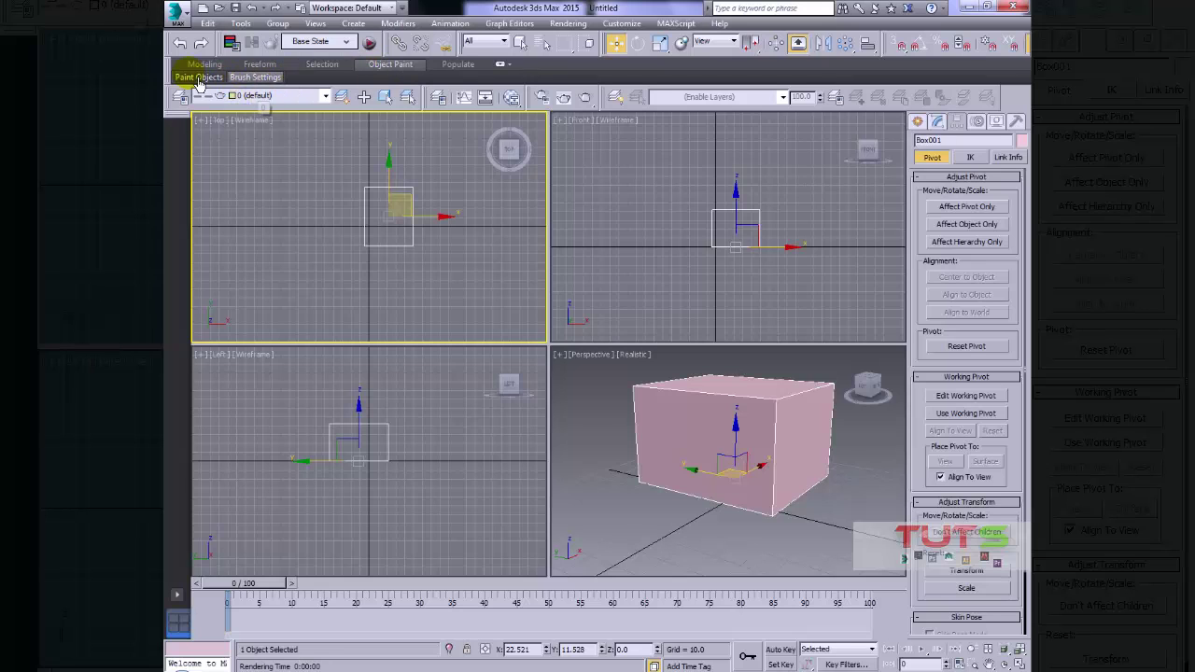
pyautogui.moveTo(255, 82)
pyautogui.click(458, 63)
pyautogui.moveTo(397, 80)
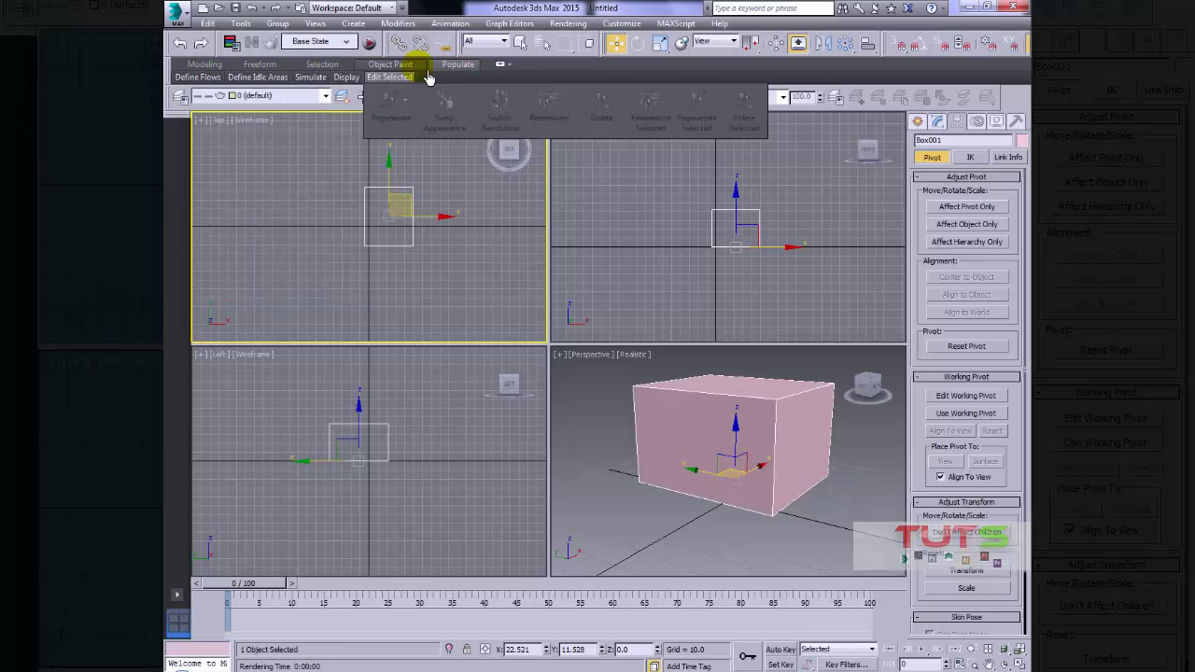
pyautogui.moveTo(173, 86)
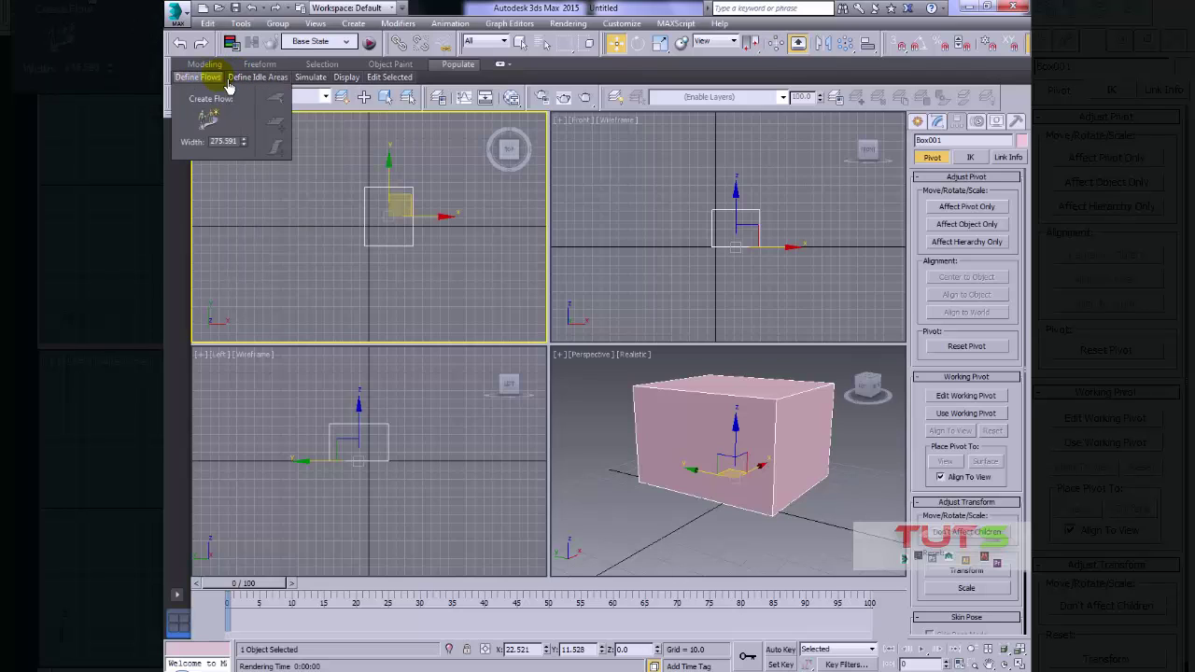
pyautogui.moveTo(258, 89)
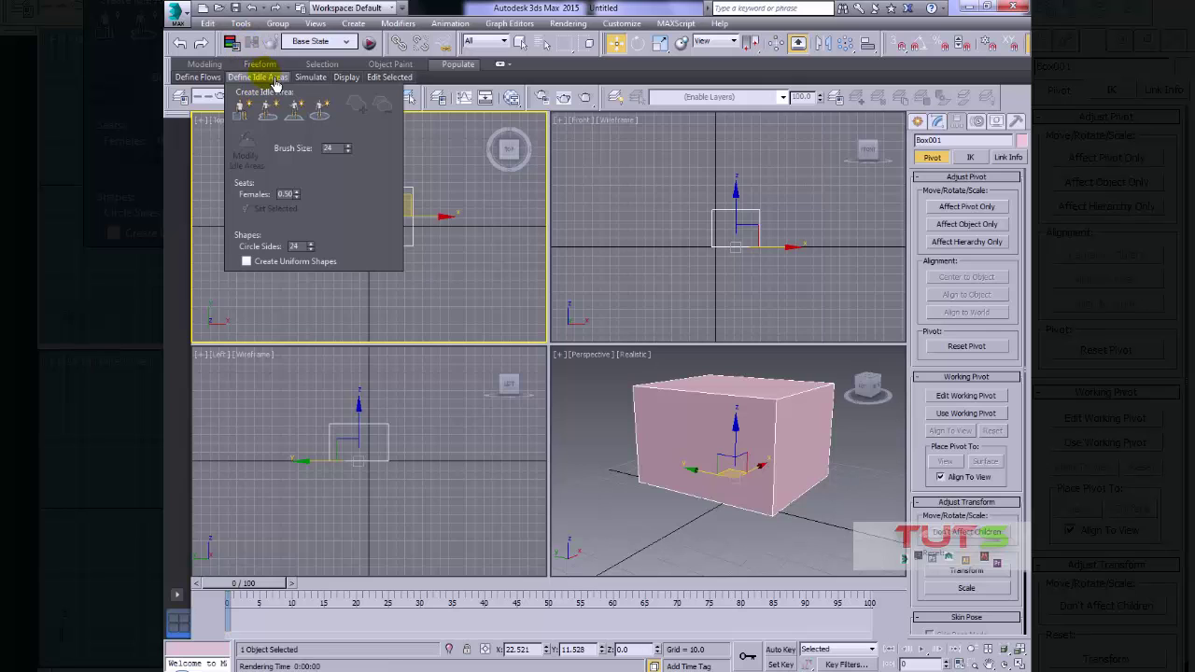
pyautogui.moveTo(345, 89)
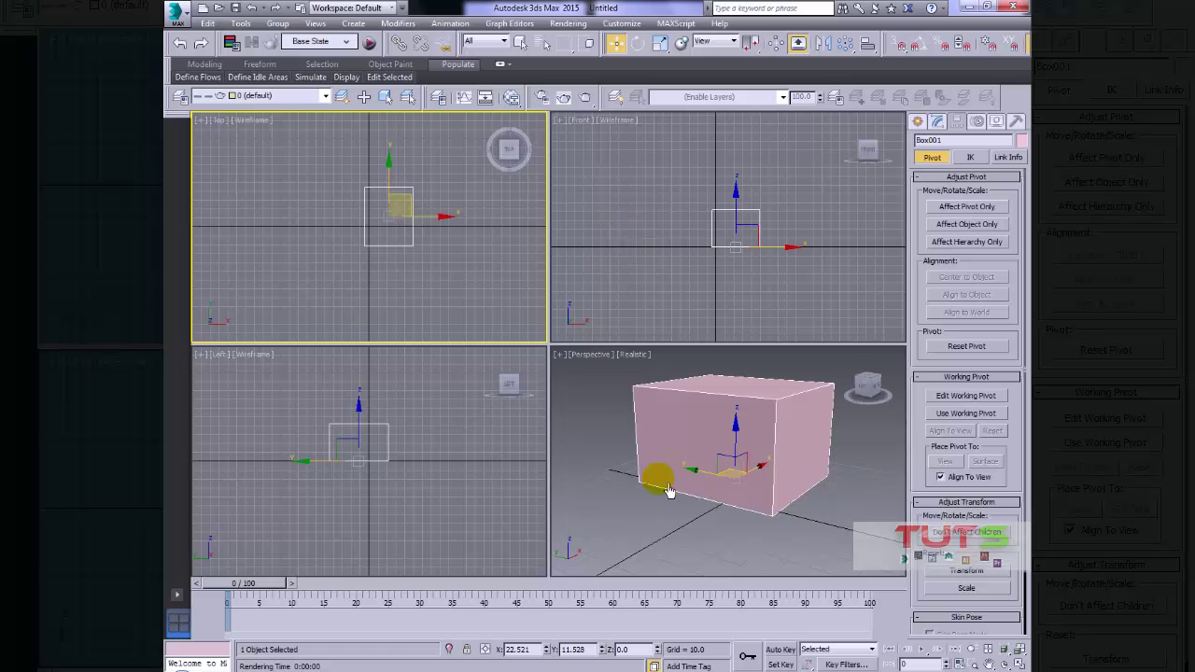
# Step: Orbit around the box in the Perspective viewport and pan the Front viewport slightly
pyautogui.keyDown('alt'); pyautogui.moveTo(667, 435); pyautogui.dragTo(669, 447, button='middle'); pyautogui.keyUp('alt')
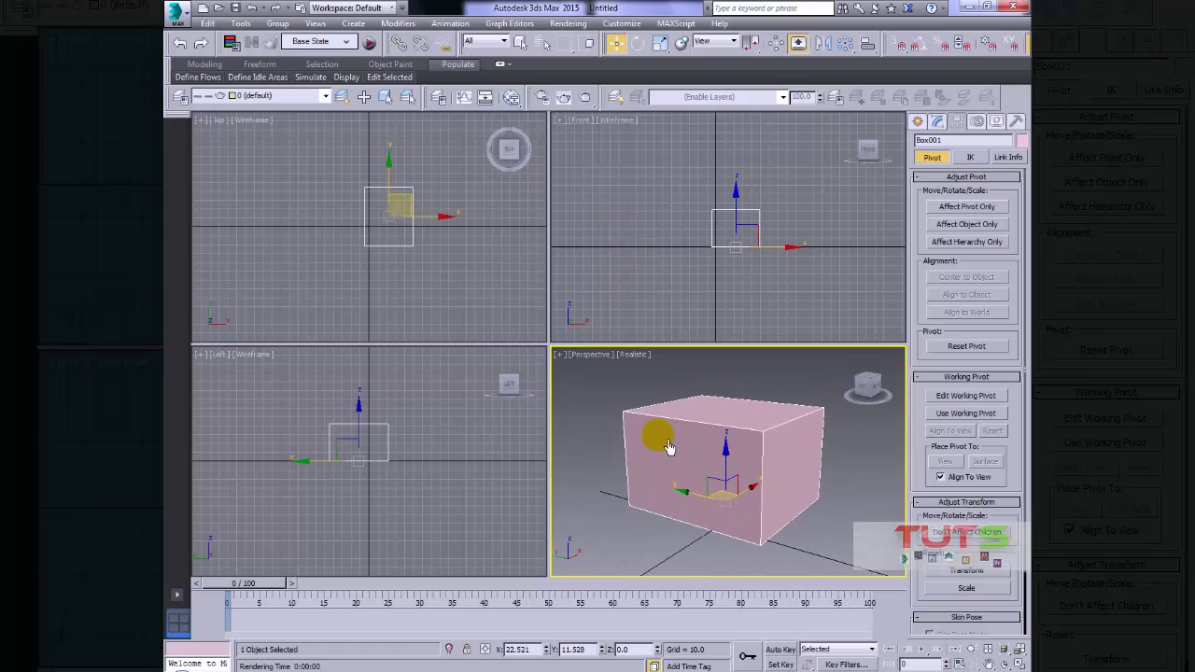
pyautogui.keyDown('alt'); pyautogui.moveTo(742, 481); pyautogui.dragTo(707, 444, button='middle'); pyautogui.keyUp('alt')
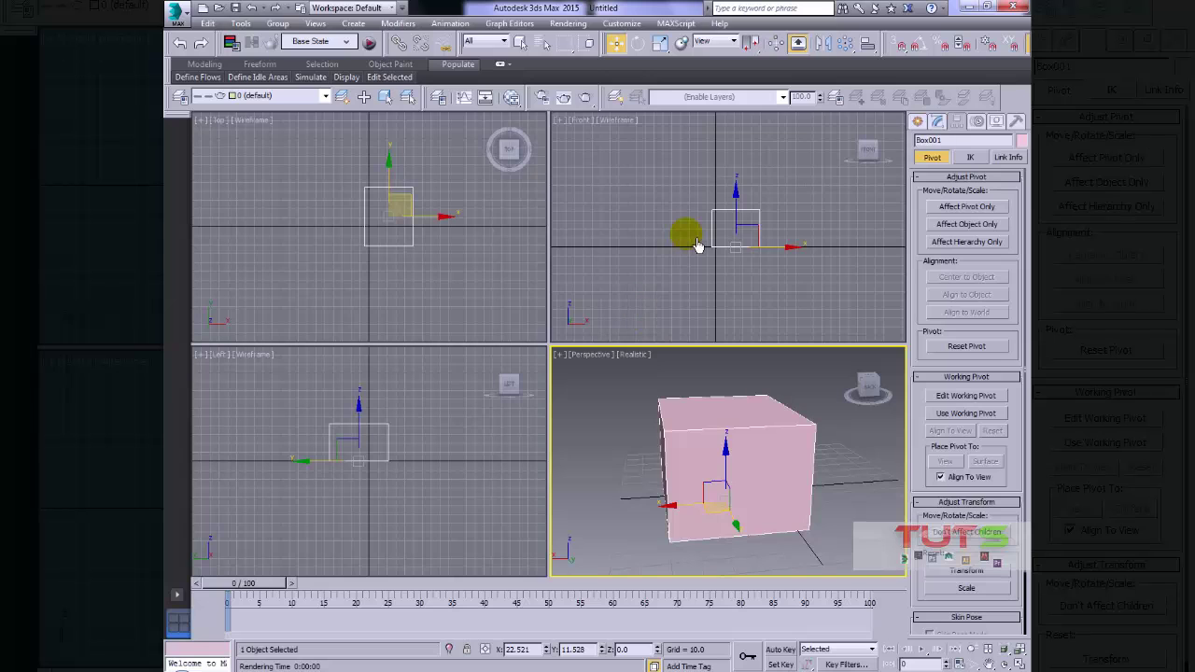
pyautogui.moveTo(688, 234)
pyautogui.mouseDown(button='middle')
pyautogui.moveTo(662, 234)
pyautogui.moveTo(704, 234)
pyautogui.moveTo(688, 234)
pyautogui.mouseUp(button='middle')
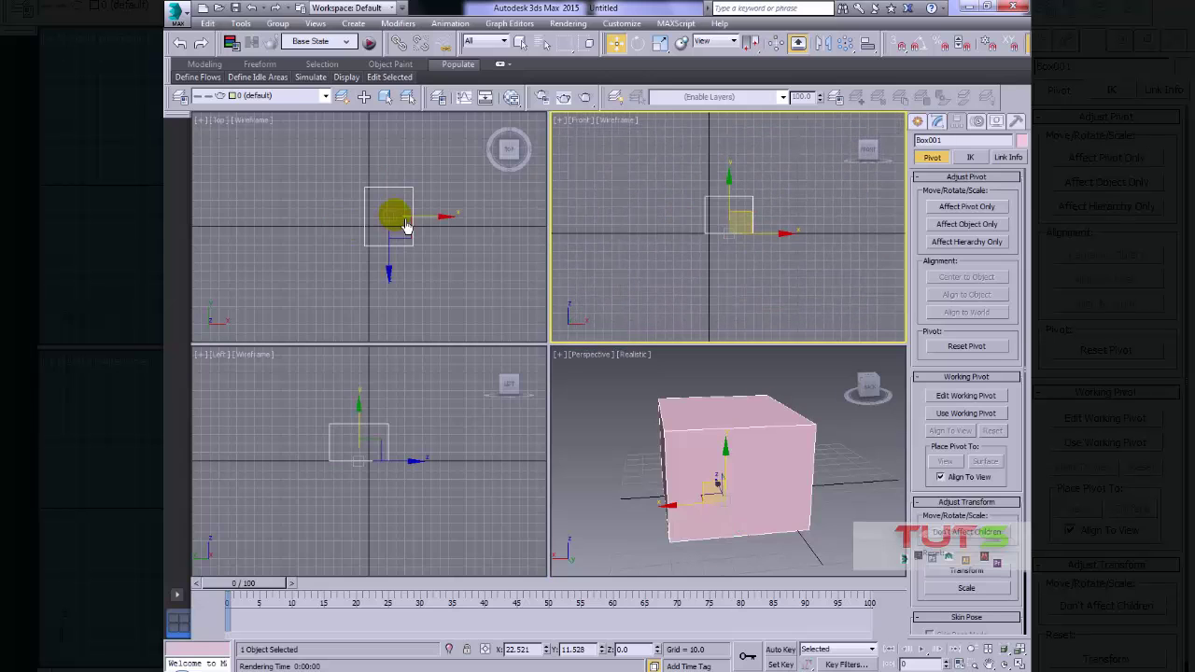
# Step: Try the Shaded and Realistic display styles in the Top viewport, ending on Shaded
pyautogui.moveTo(399, 227); pyautogui.dragTo(391, 233, button='middle')
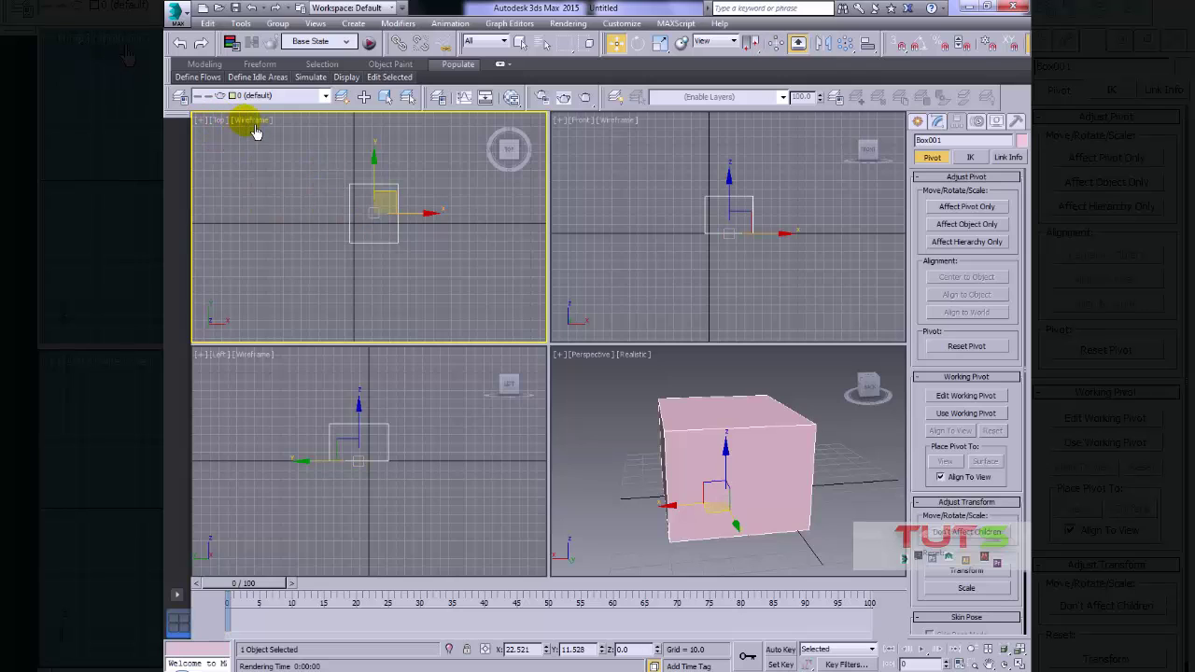
pyautogui.click(252, 121)
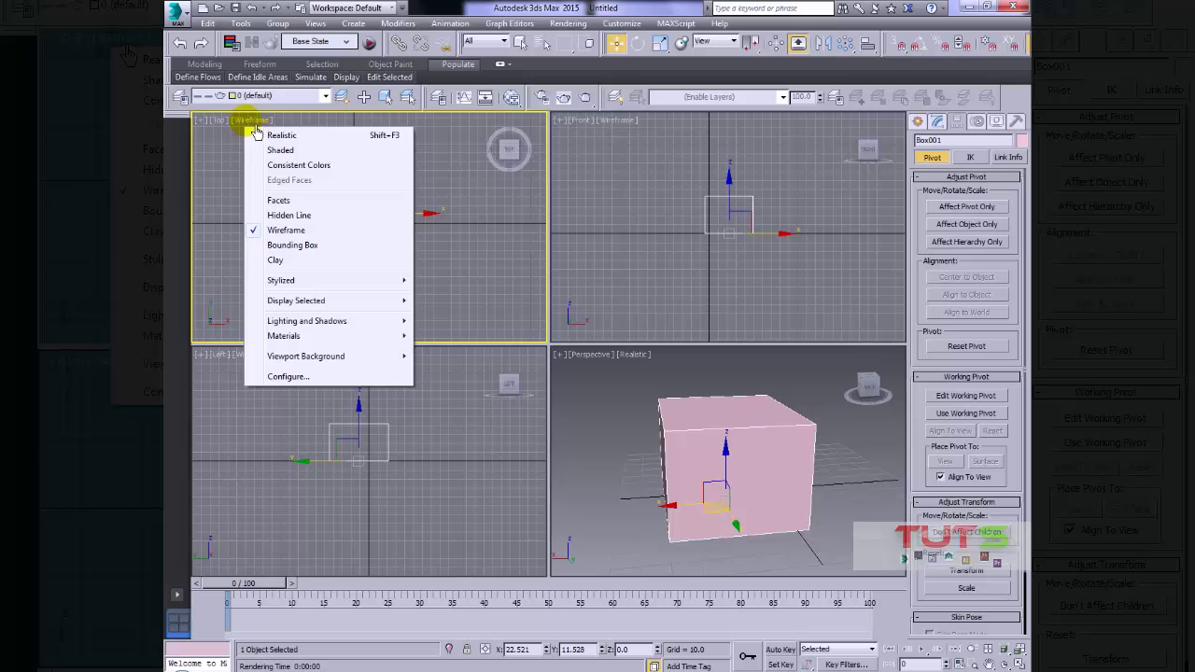
pyautogui.click(276, 150)
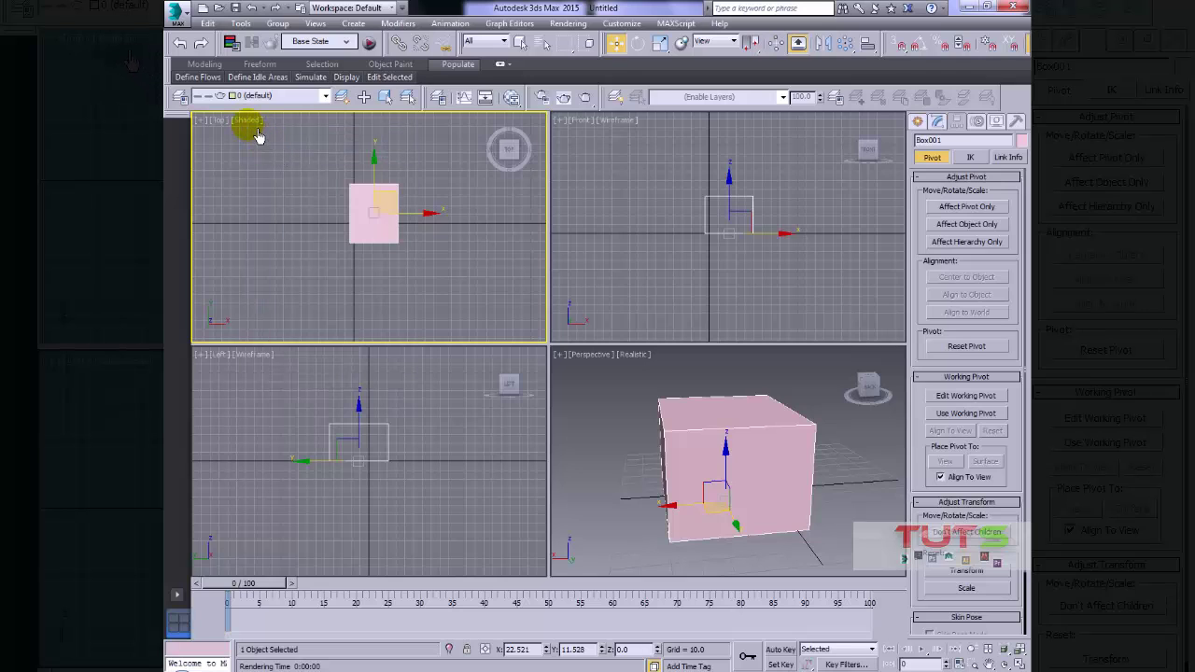
pyautogui.click(257, 132)
pyautogui.click(280, 137)
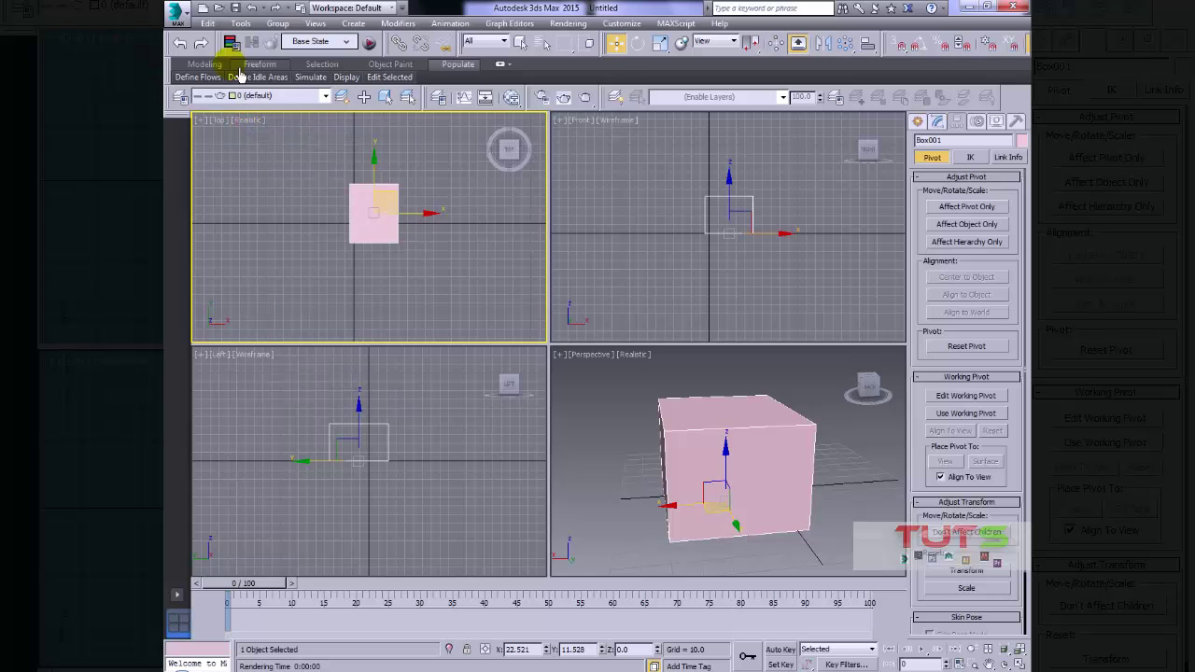
pyautogui.click(246, 121)
pyautogui.click(275, 152)
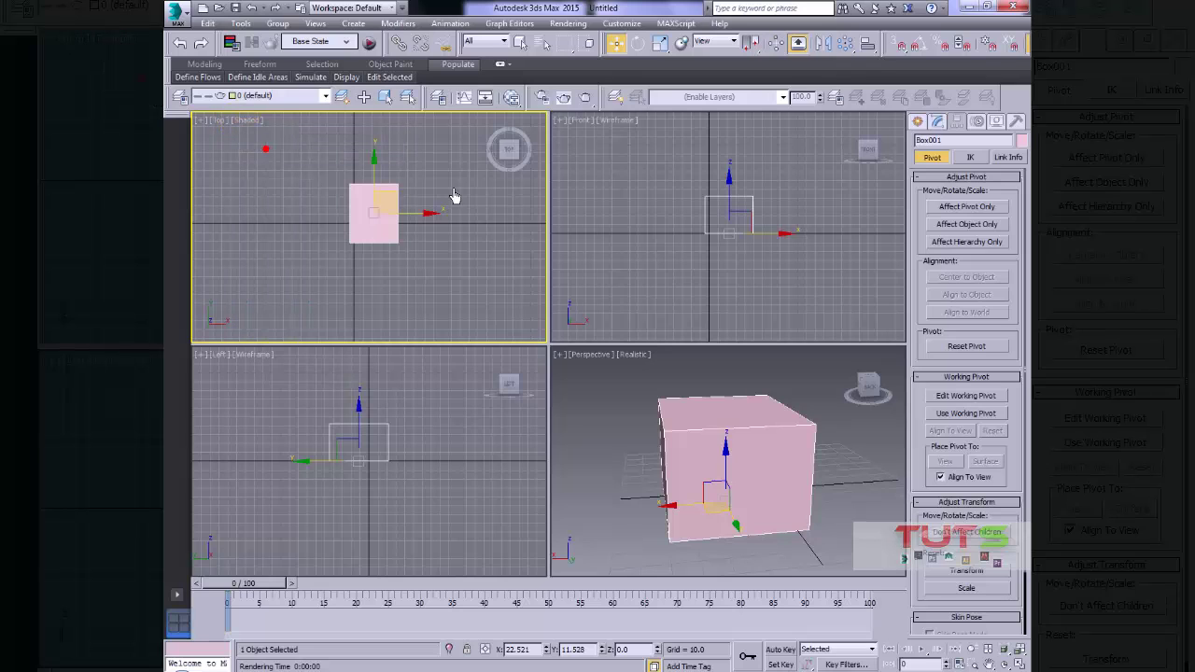
# Step: Activate the Front and Top viewports in turn and return the Top viewport to Wireframe display
pyautogui.rightClick(634, 131)
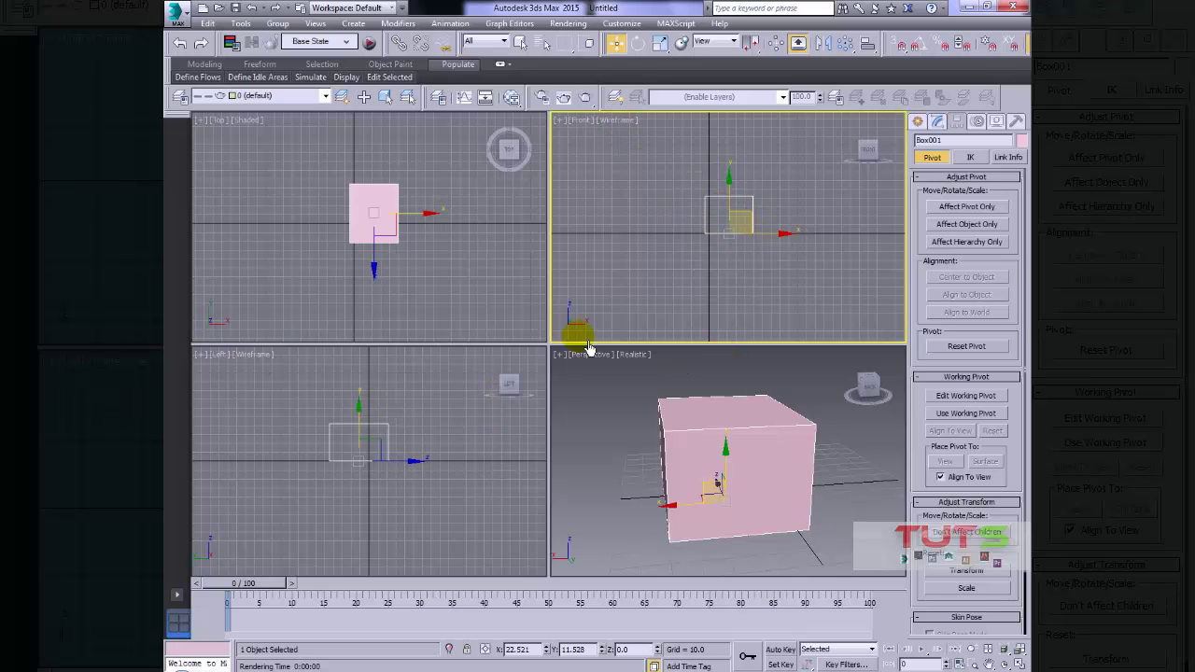
pyautogui.click(380, 147)
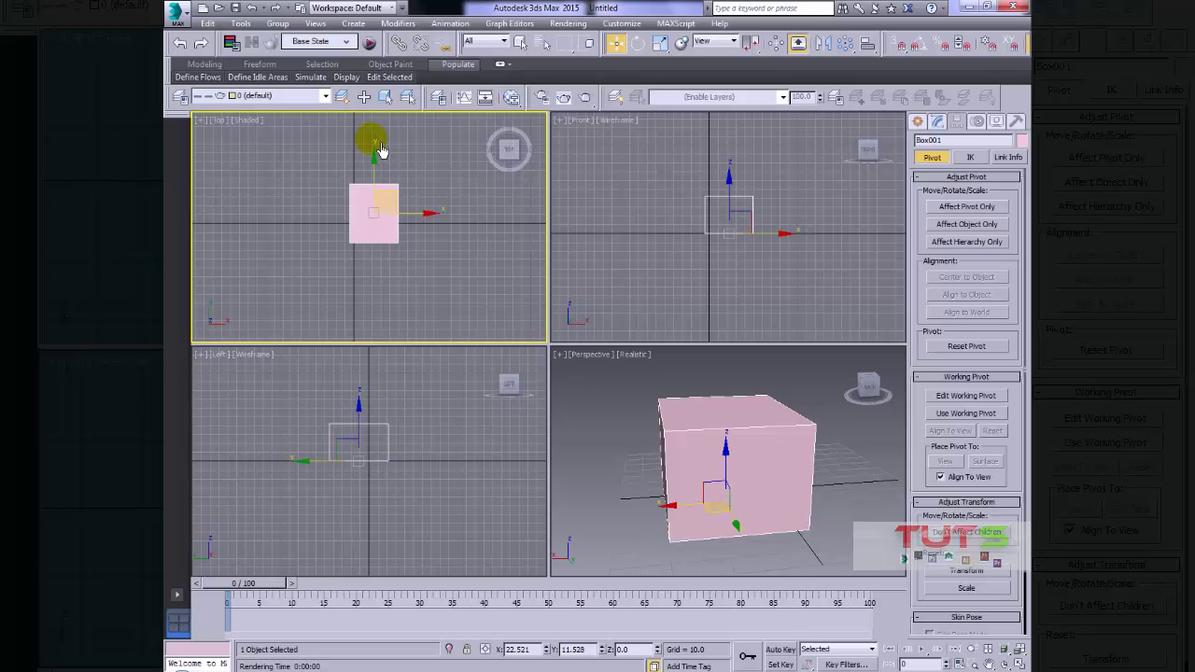
pyautogui.press('F3')
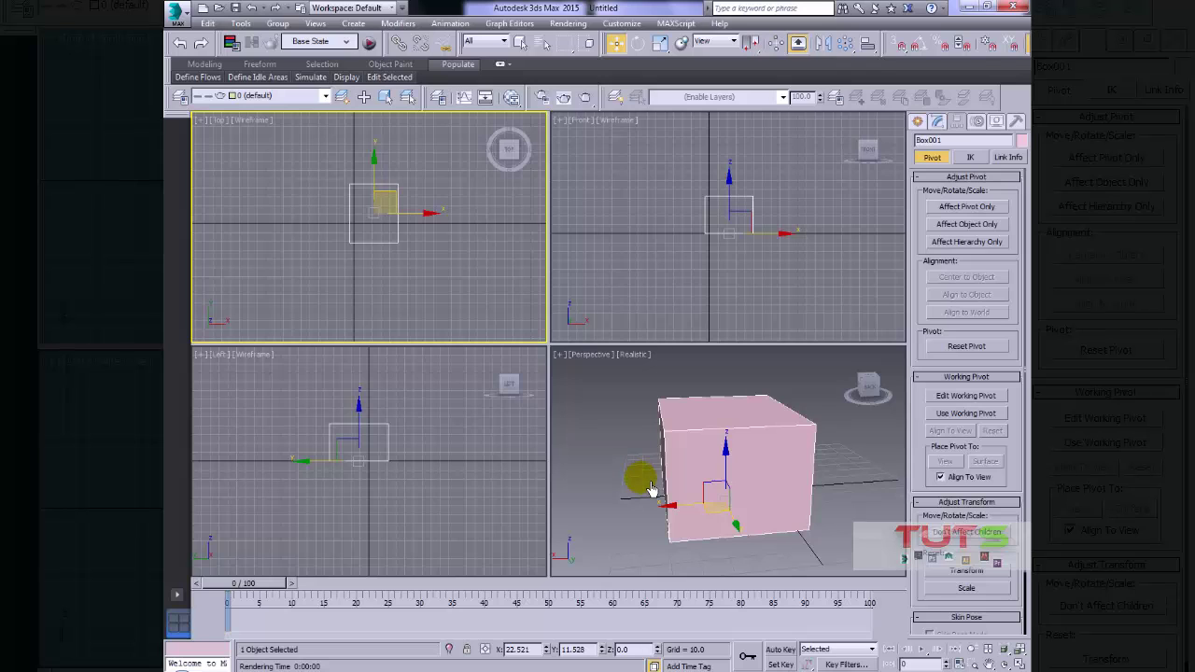
# Step: Create a camera from the Perspective view, undo it, and orbit around the box
pyautogui.keyDown('alt'); pyautogui.moveTo(640, 401); pyautogui.dragTo(657, 410, button='middle'); pyautogui.keyUp('alt')
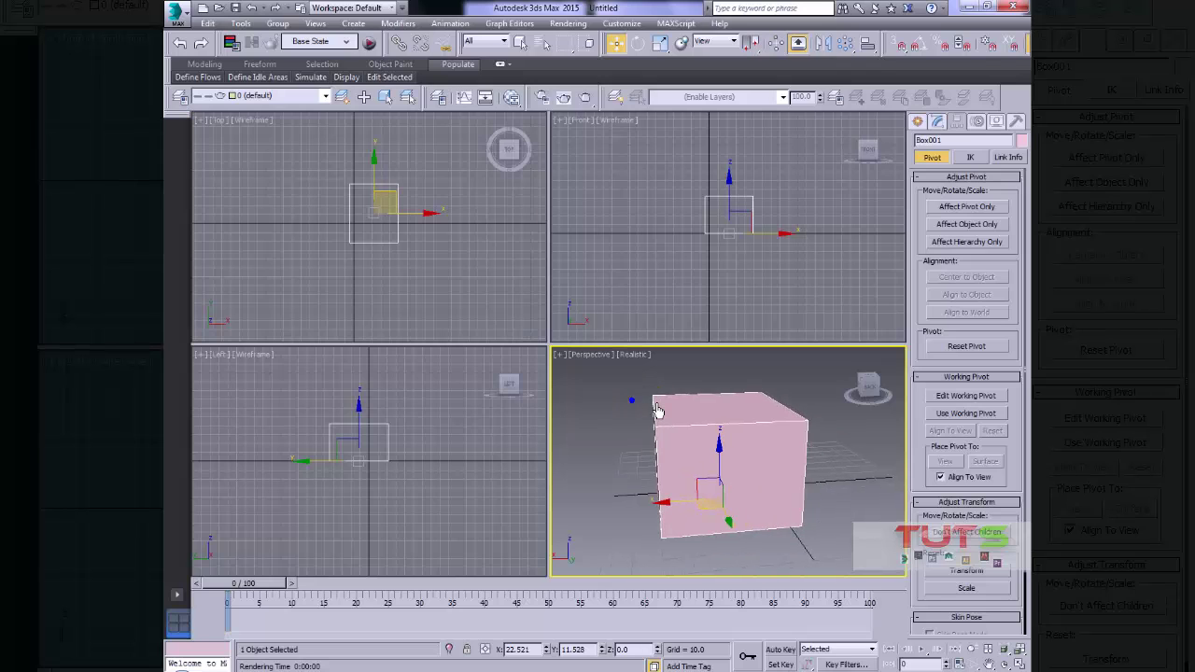
pyautogui.hotkey('ctrl', 'c')
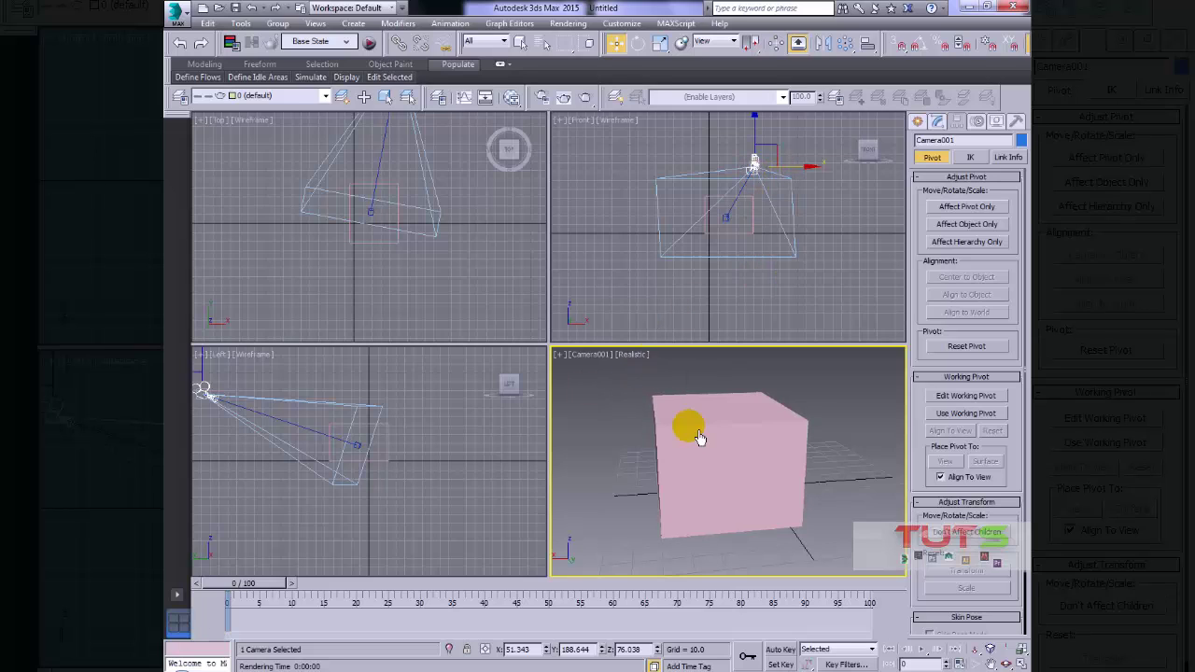
pyautogui.hotkey('ctrl', 'z')
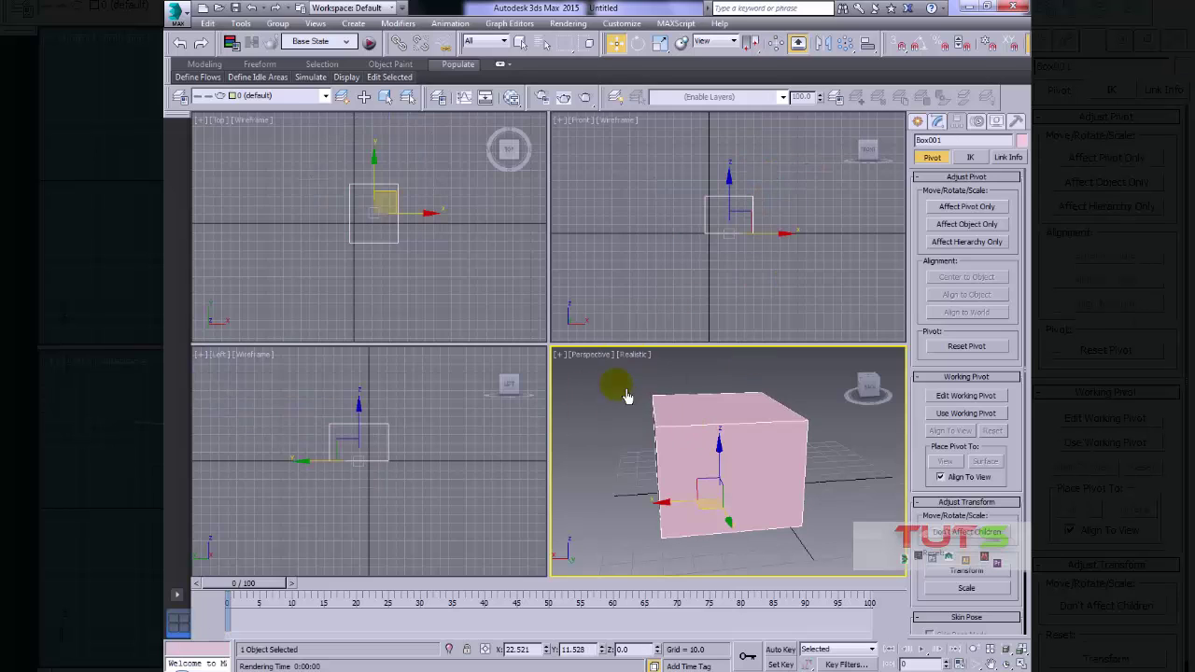
pyautogui.moveTo(640, 408)
pyautogui.keyDown('alt'); pyautogui.mouseDown(button='middle')
pyautogui.moveTo(716, 386)
pyautogui.moveTo(683, 413)
pyautogui.moveTo(631, 411)
pyautogui.mouseUp(button='middle'); pyautogui.keyUp('alt')
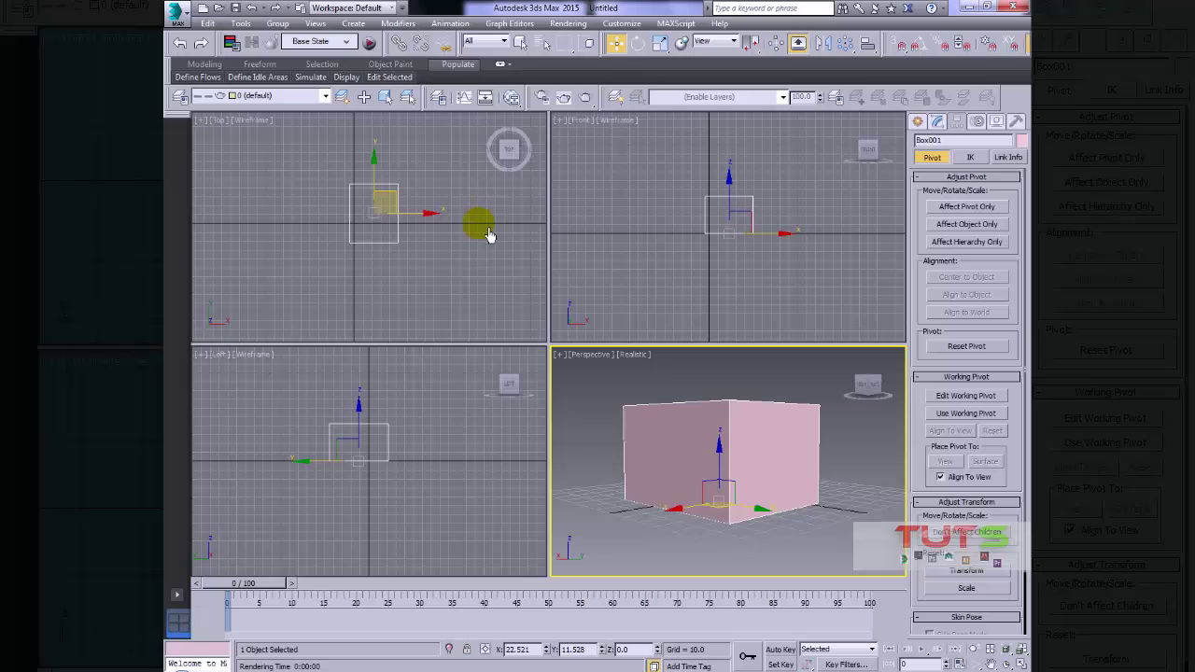
# Step: Apply the single-viewport layout, followed by the three-viewport layout with two stacked views beside one tall view
pyautogui.click(180, 596)
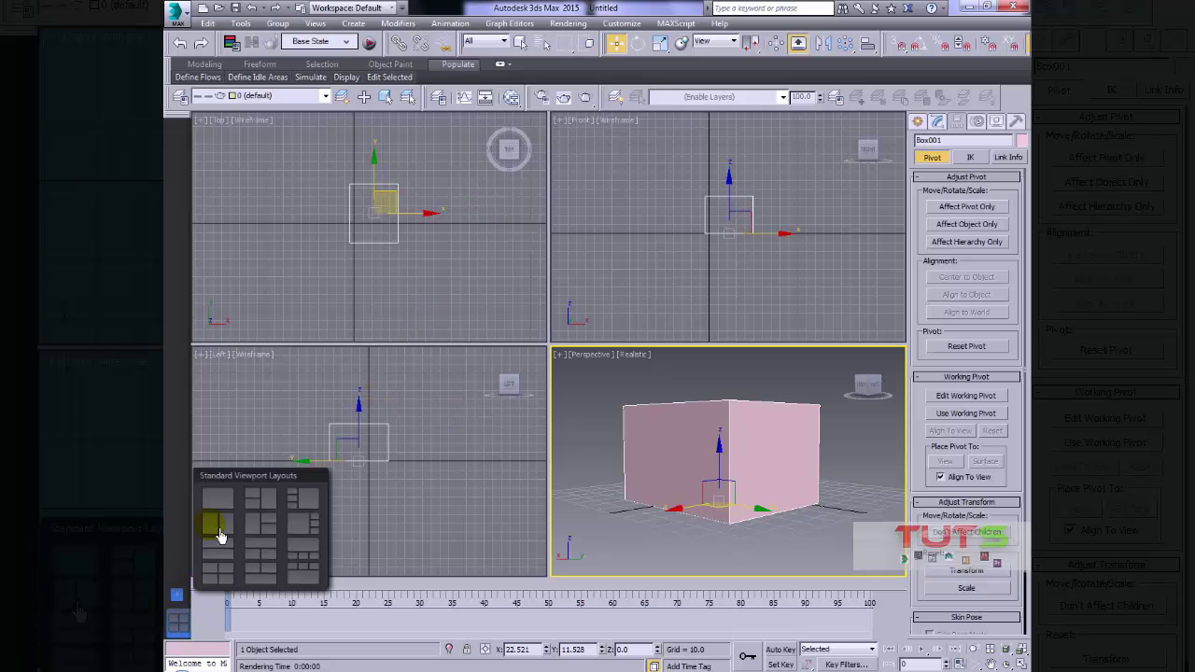
pyautogui.click(230, 508)
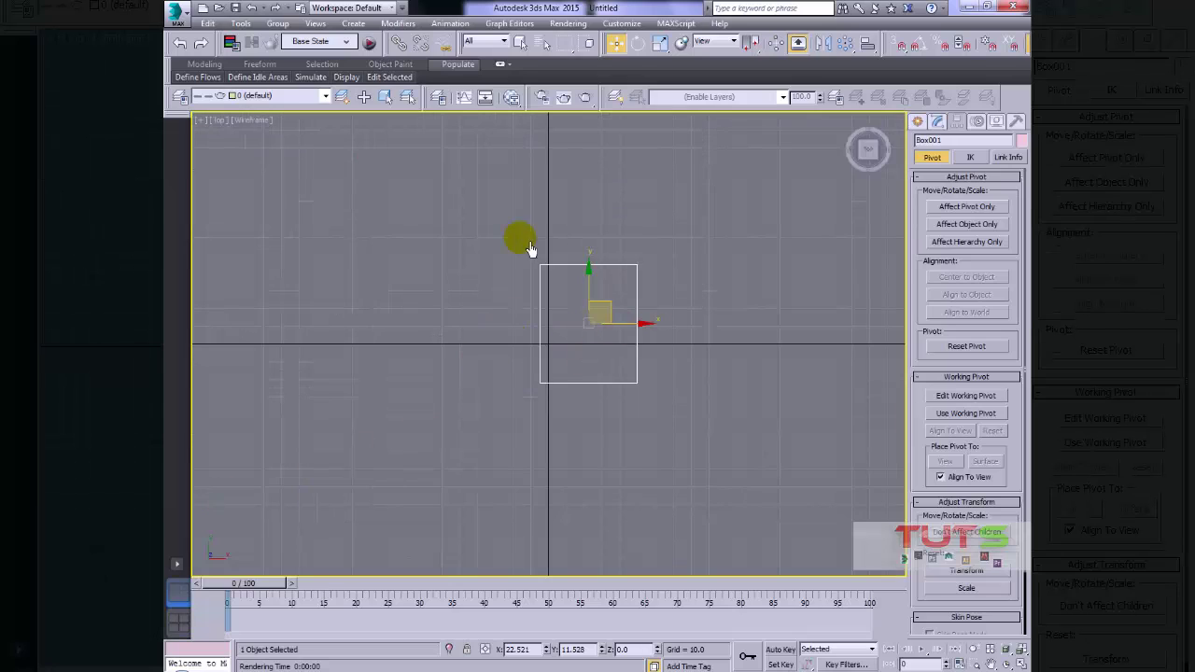
pyautogui.click(177, 565)
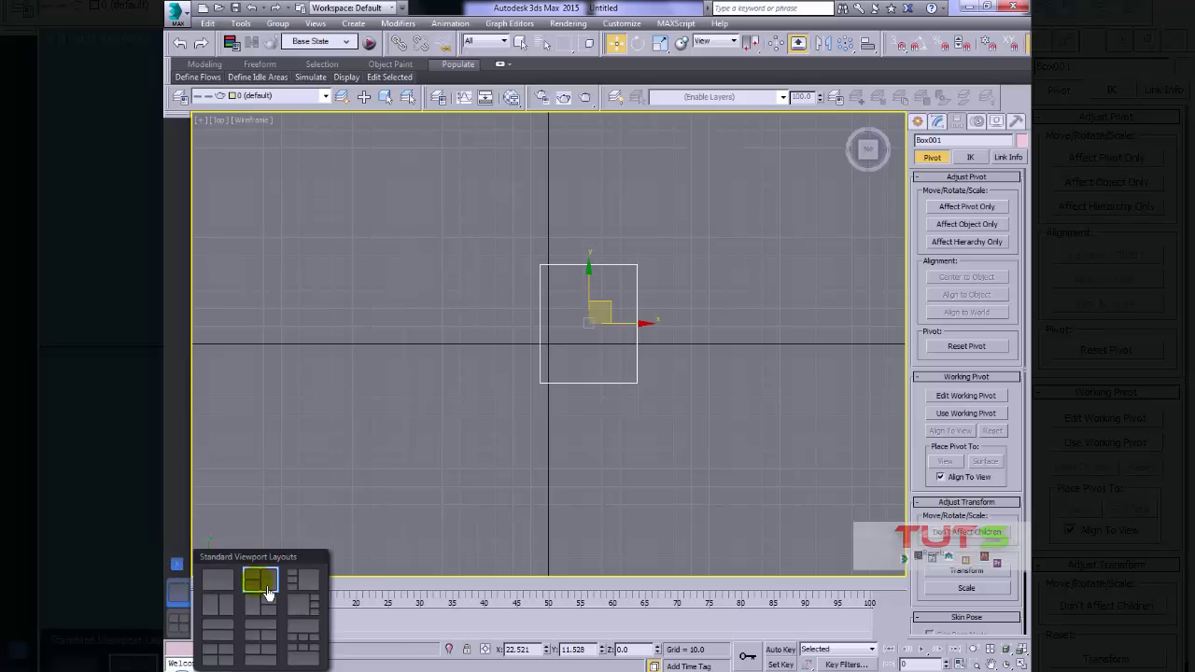
pyautogui.click(260, 581)
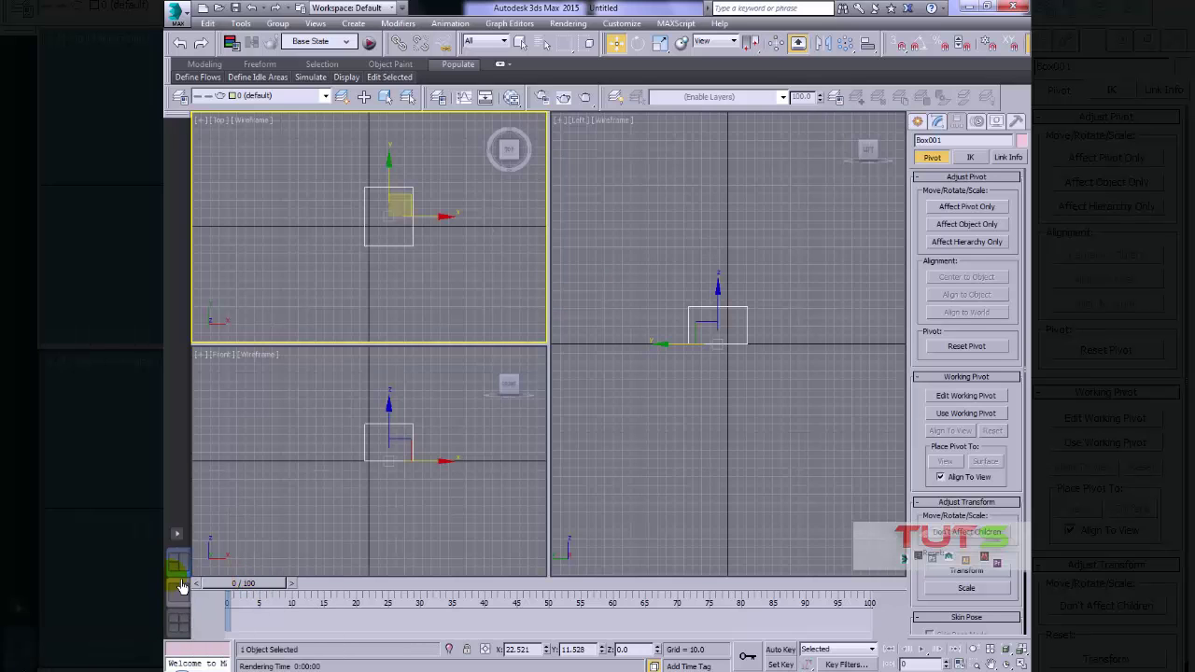
# Step: Apply the layout with three small viewports above one large Perspective viewport and orbit to see the box from above
pyautogui.click(179, 537)
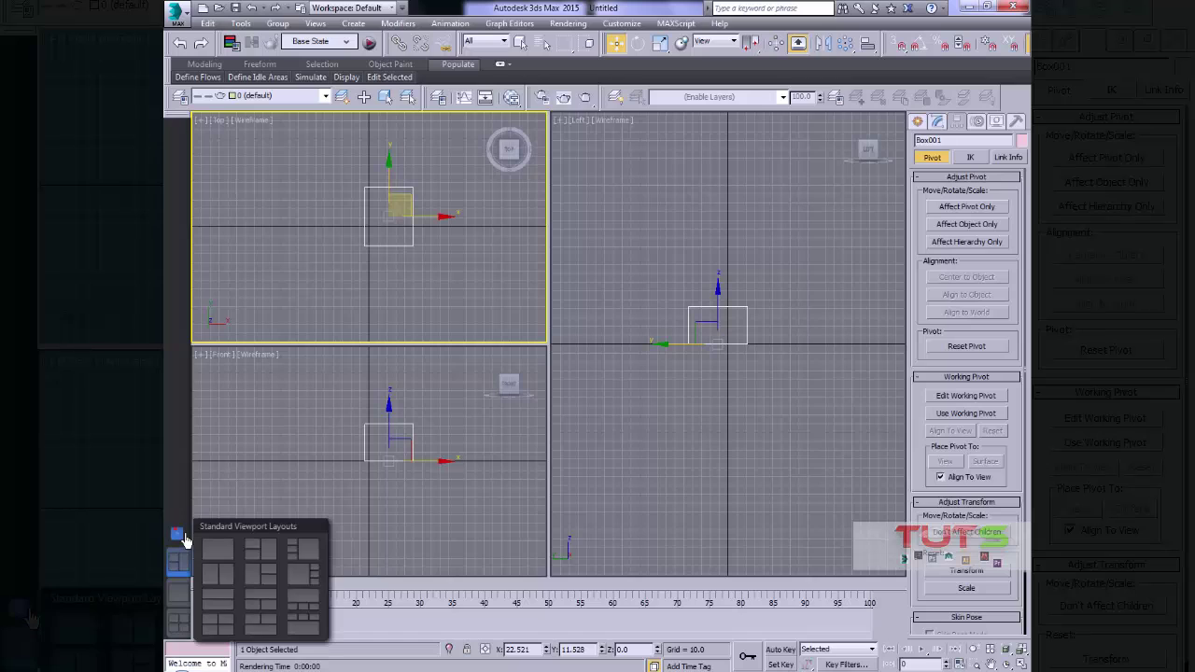
pyautogui.click(318, 627)
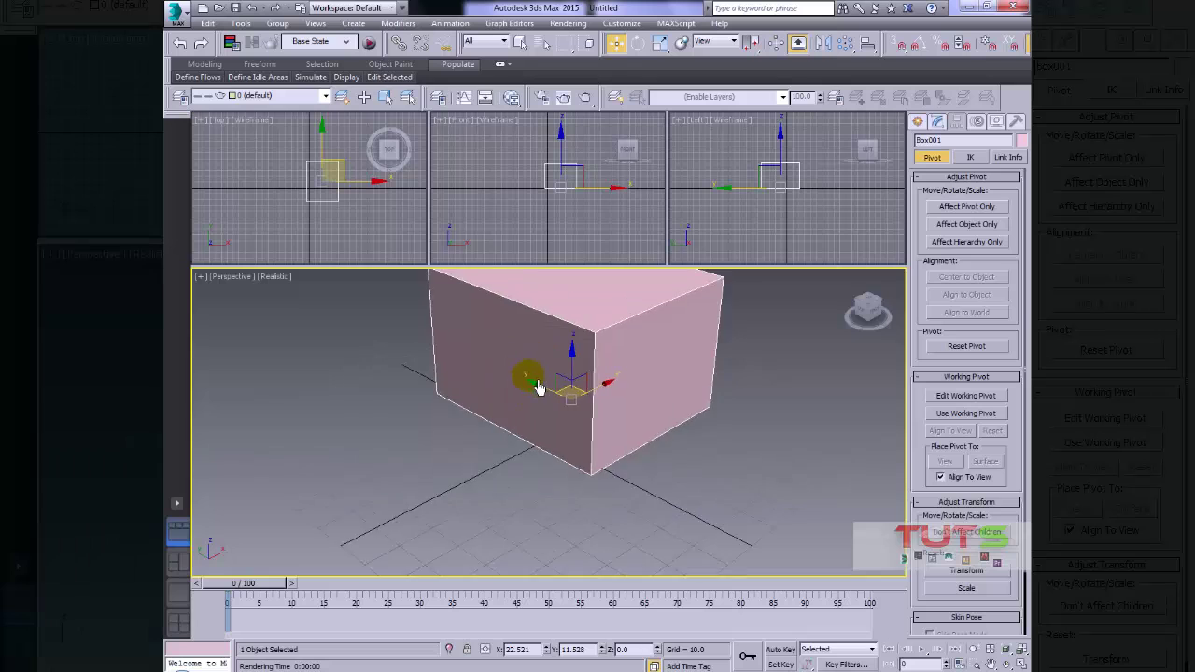
pyautogui.keyDown('alt'); pyautogui.moveTo(538, 387); pyautogui.dragTo(632, 448, button='middle'); pyautogui.keyUp('alt')
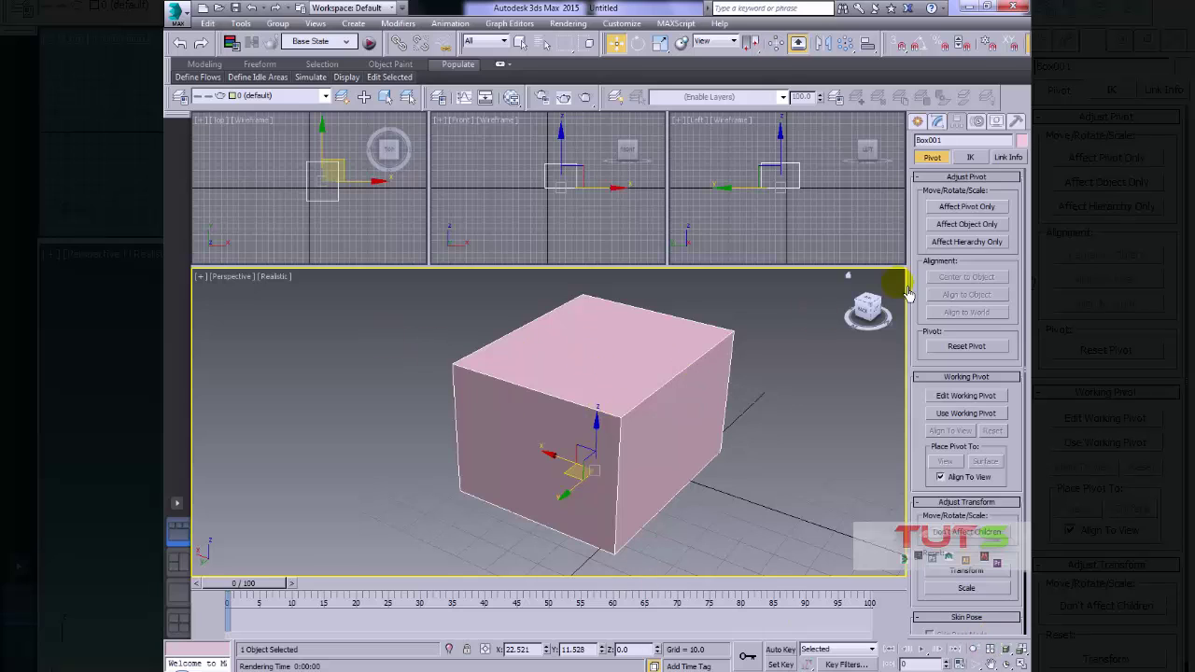
# Step: Examine the standard primitives available for creation and compare them with the object categories offered by the Create commands
pyautogui.click(917, 122)
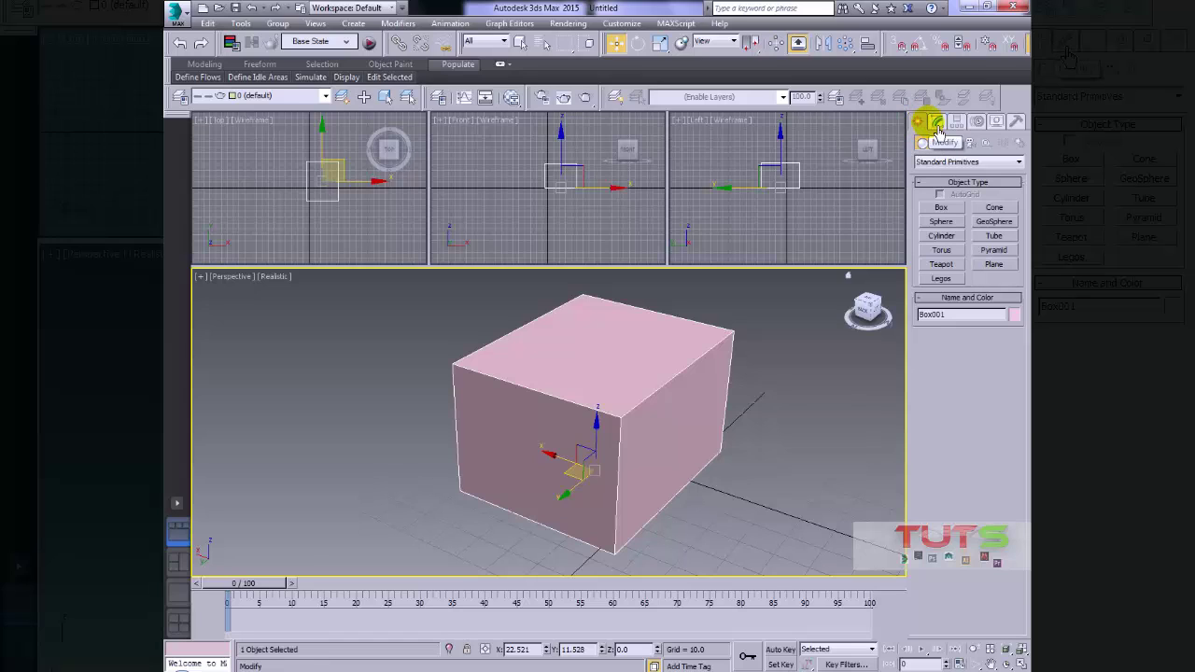
pyautogui.click(938, 131)
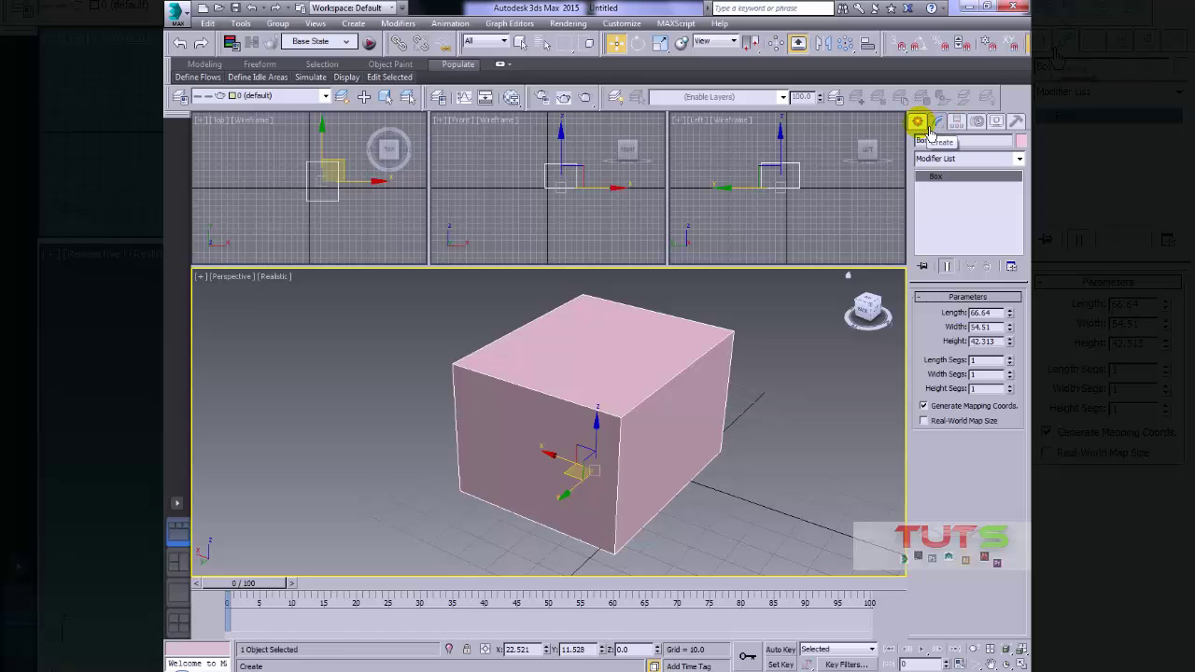
pyautogui.click(918, 121)
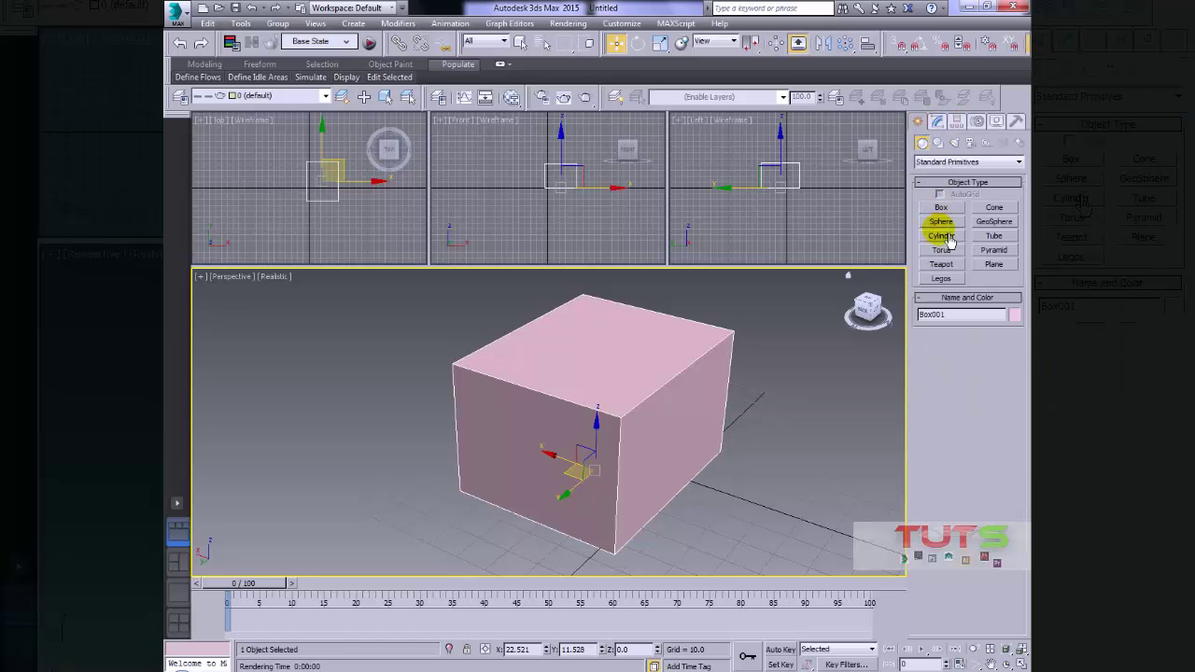
pyautogui.click(360, 23)
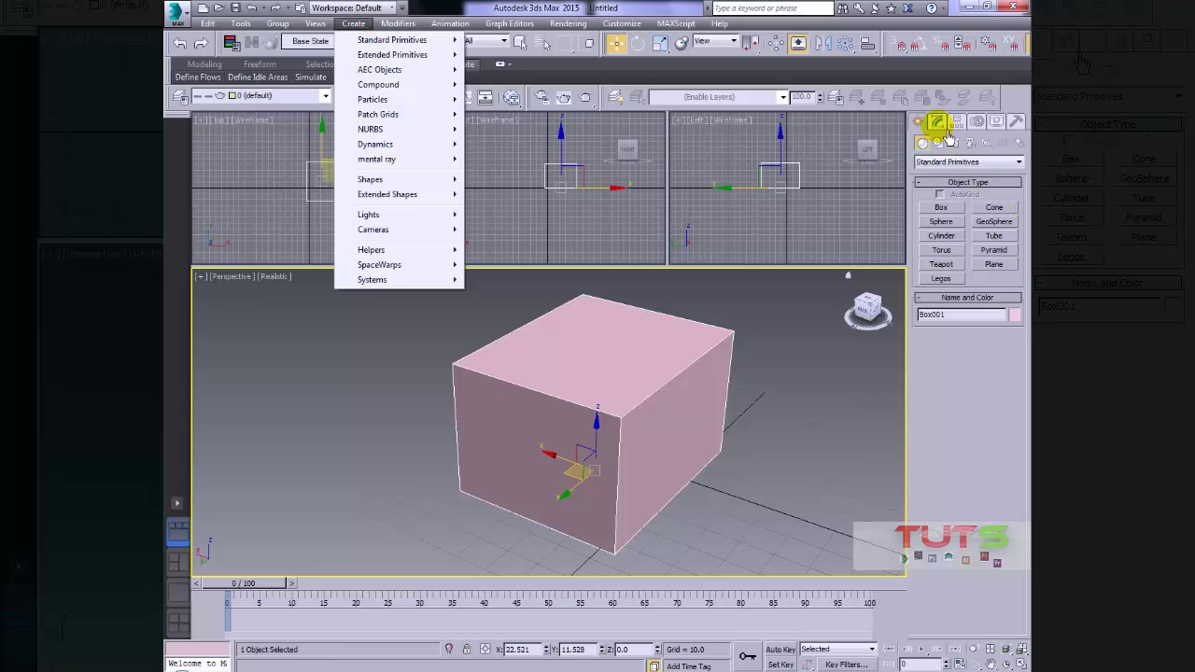
pyautogui.moveTo(414, 26)
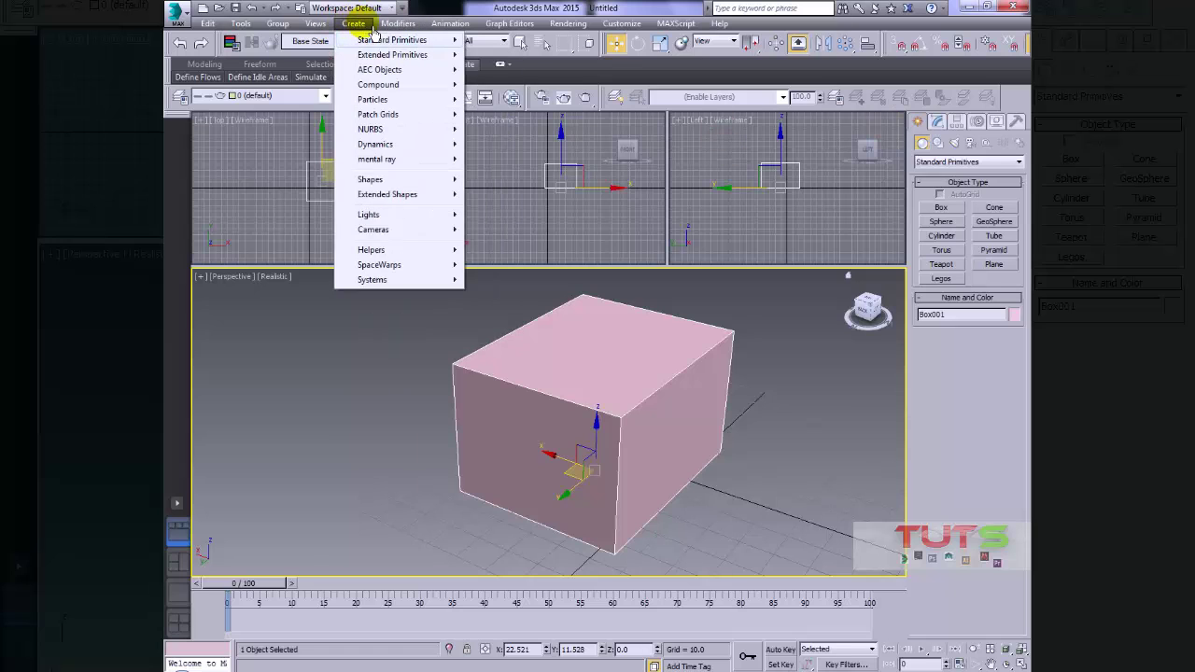
pyautogui.click(373, 25)
pyautogui.click(373, 25)
pyautogui.moveTo(567, 23)
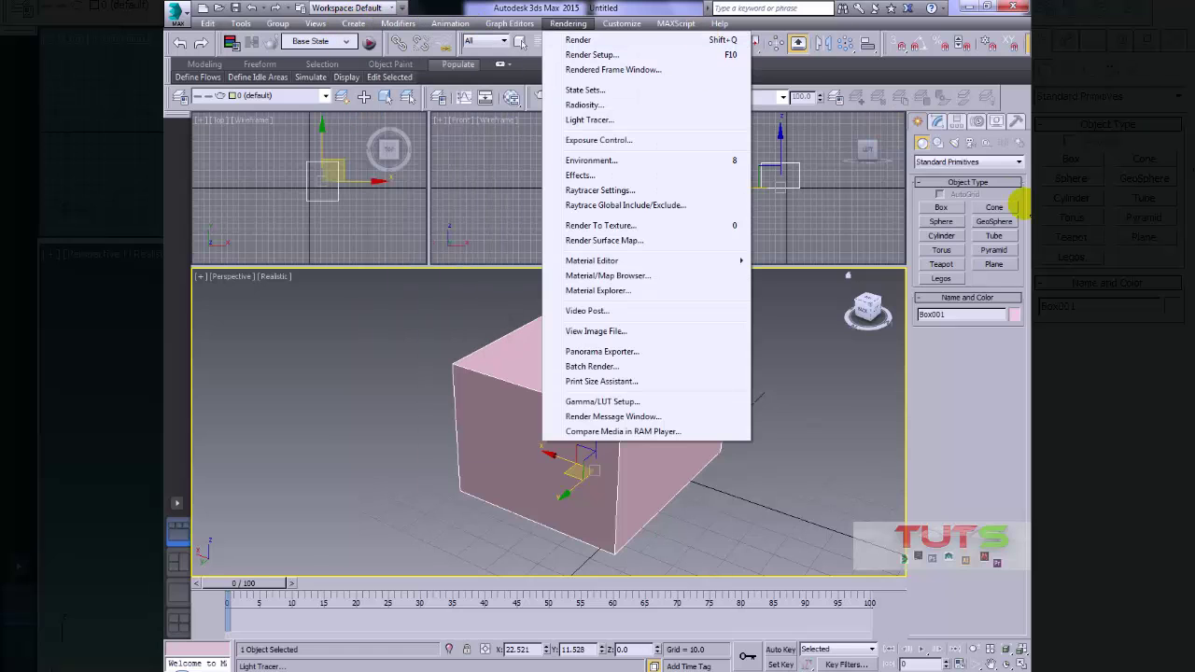
pyautogui.click(931, 135)
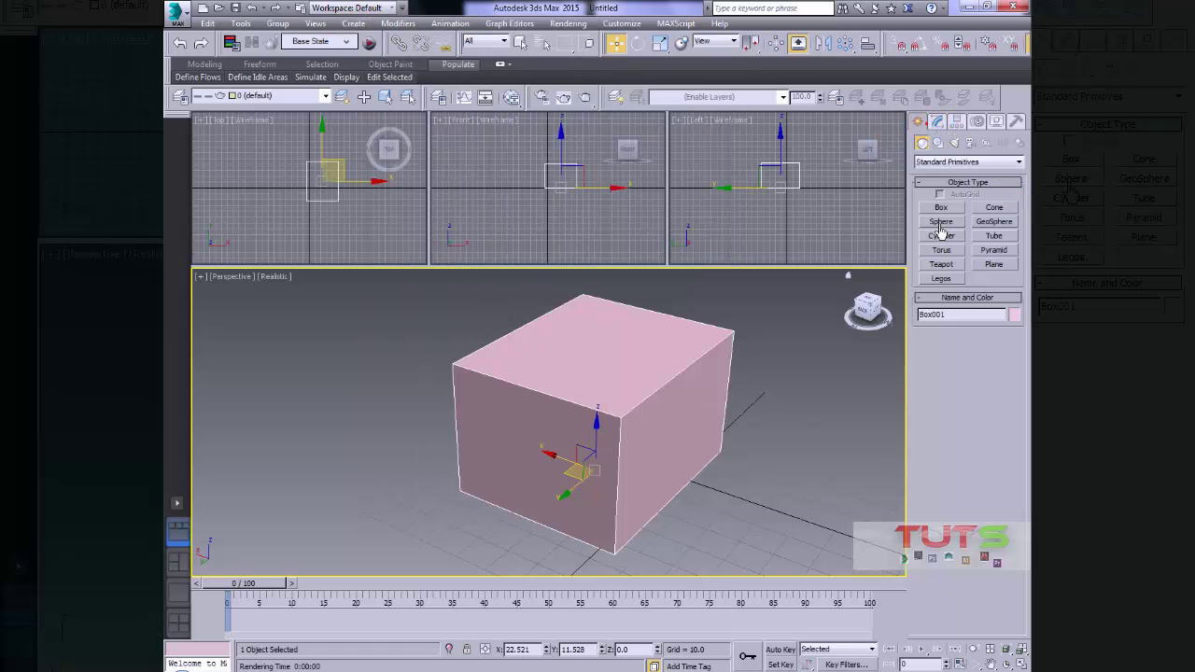
# Step: Examine the box's modifier stack and compare it with the available modifier categories, including Selection Modifiers
pyautogui.click(937, 125)
pyautogui.click(969, 160)
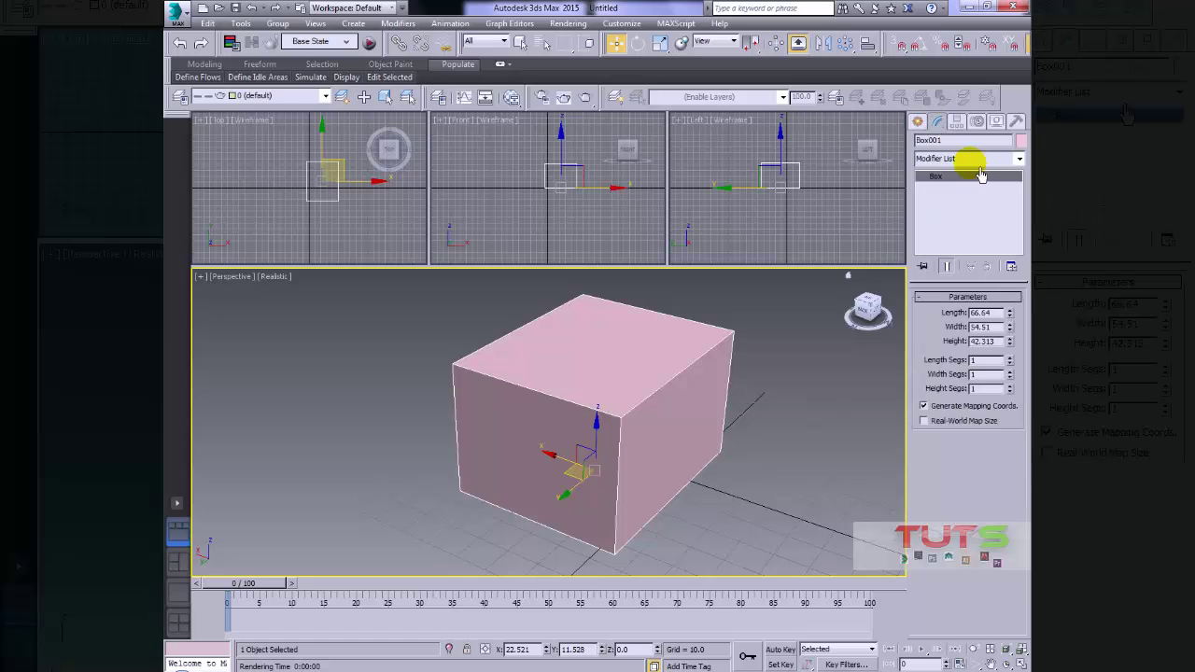
pyautogui.click(399, 23)
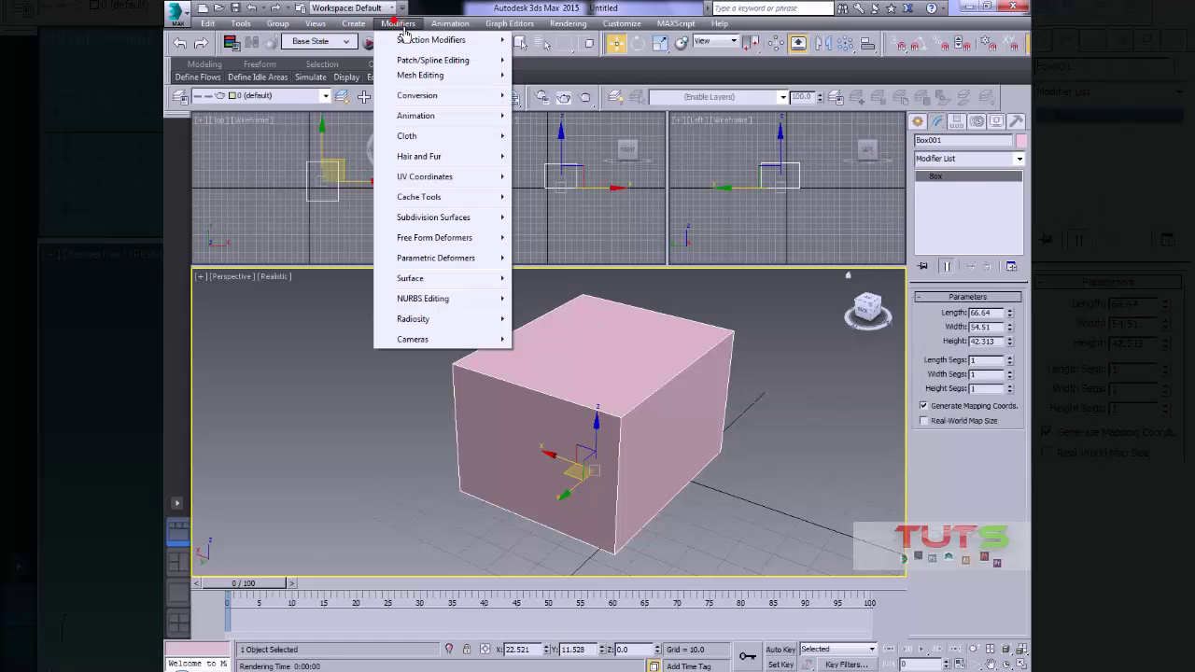
pyautogui.click(517, 43)
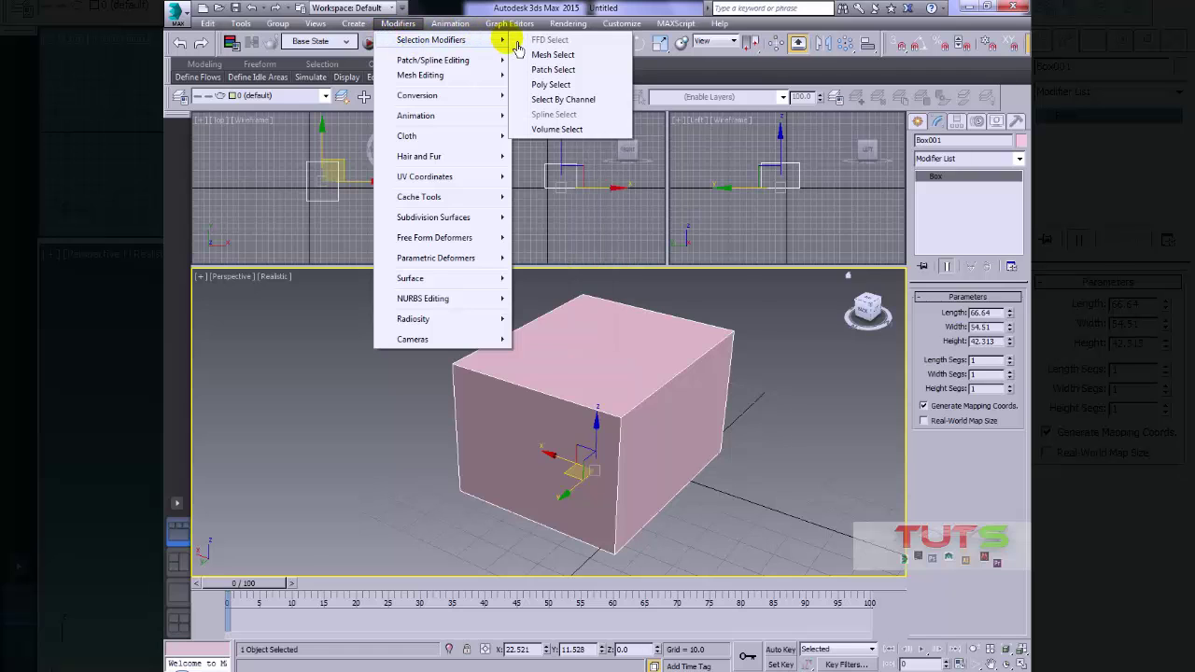
# Step: Change the box's dimensions to length 119.953, width 37.612 and height 41.471
pyautogui.click(946, 130)
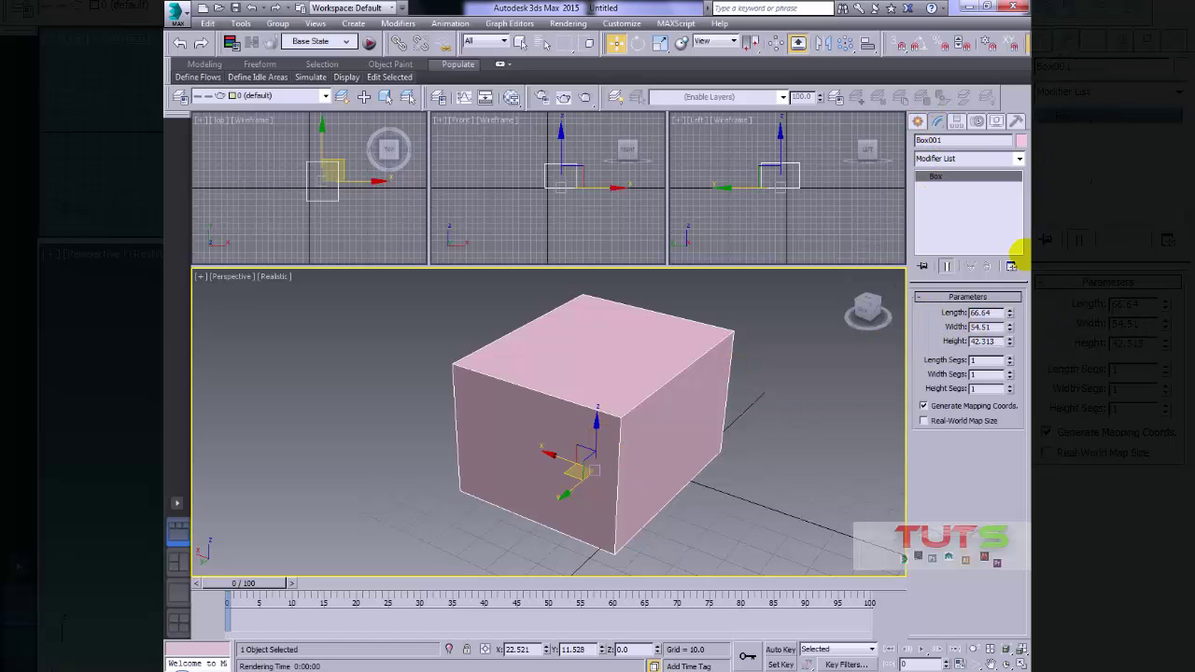
pyautogui.moveTo(1016, 318); pyautogui.dragTo(1018, 357)
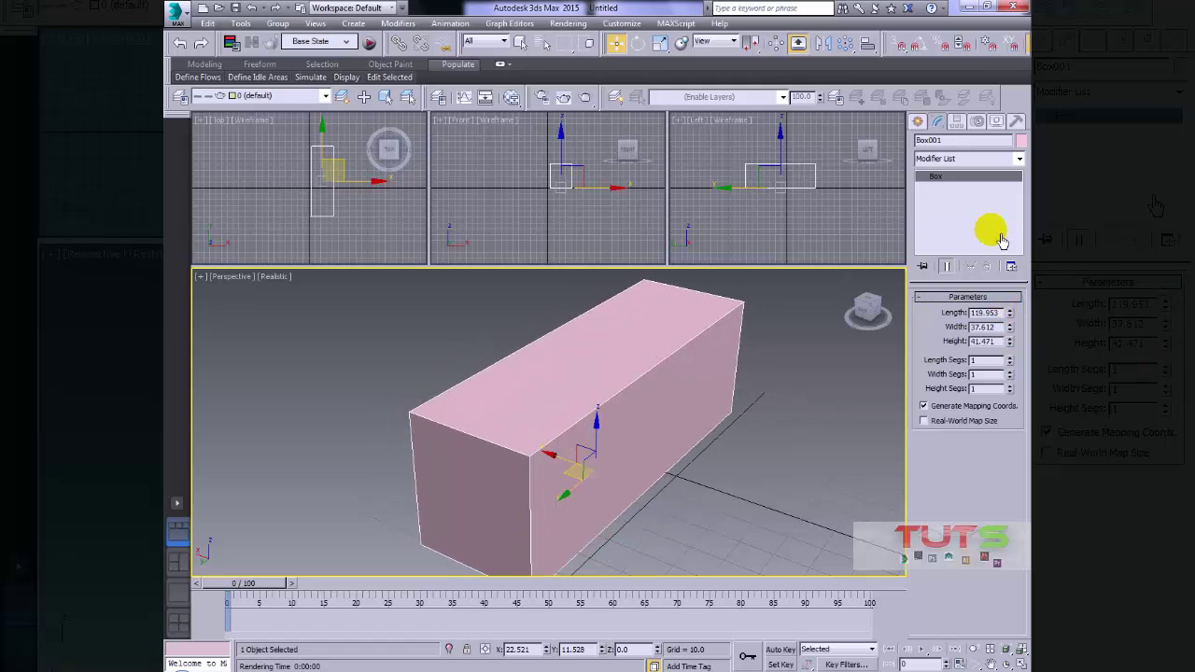
# Step: Turn on Affect Pivot Only and move the box's pivot along the X axis to X 74.344, outside the box
pyautogui.click(959, 125)
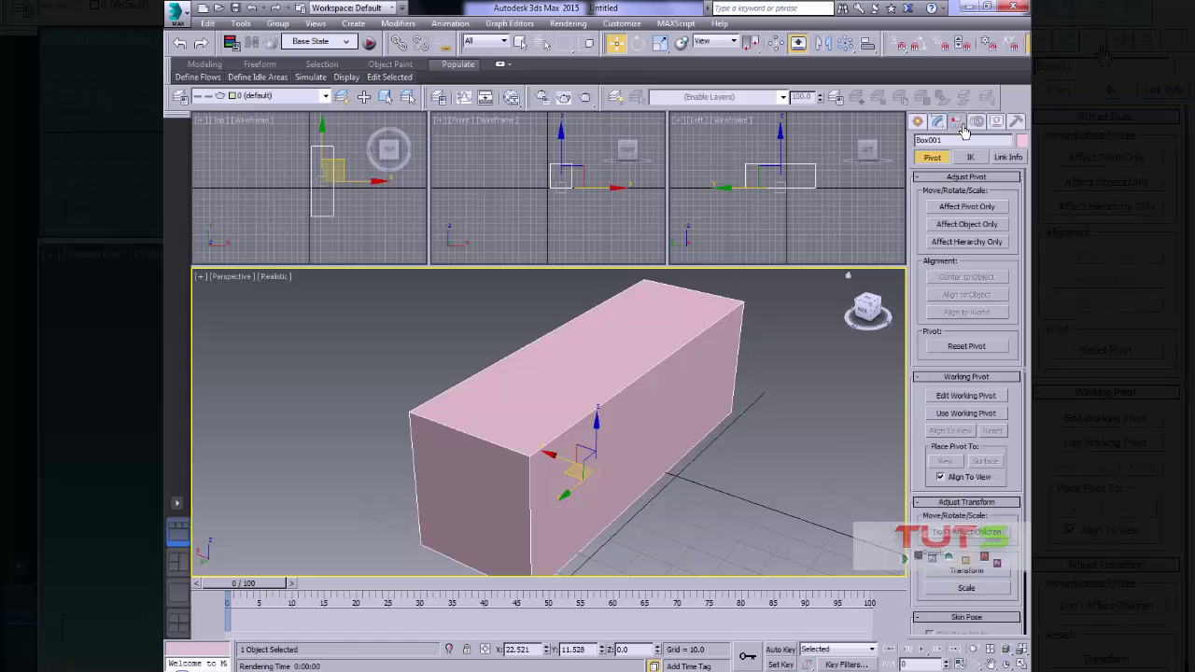
pyautogui.click(968, 206)
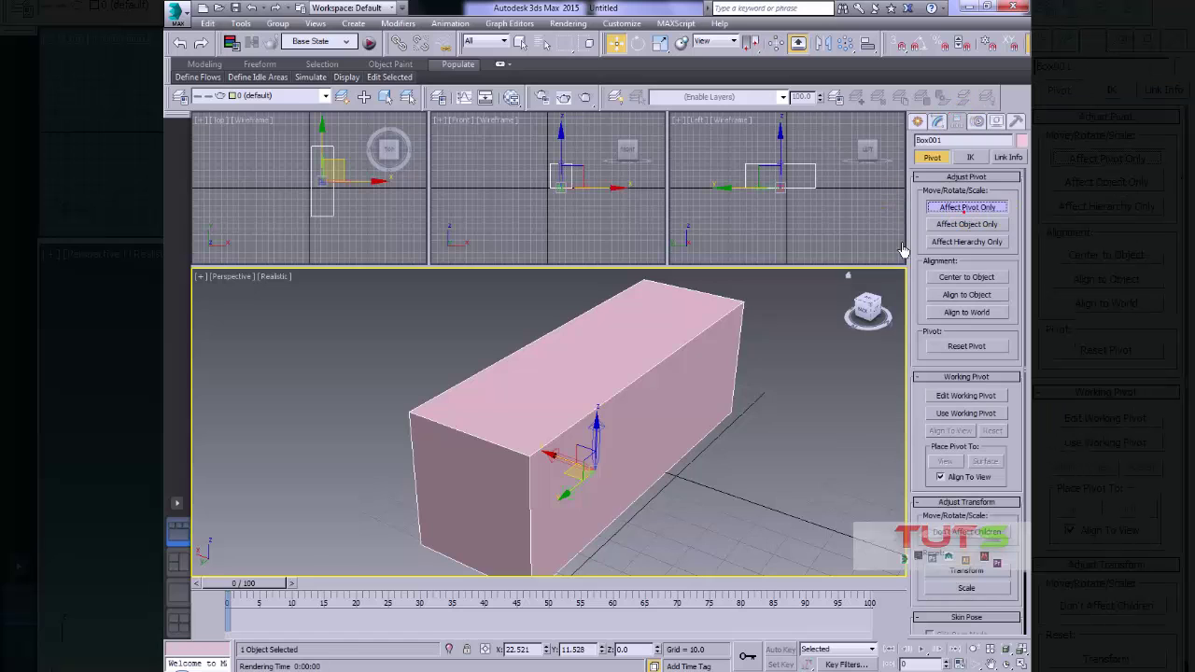
pyautogui.click(570, 467)
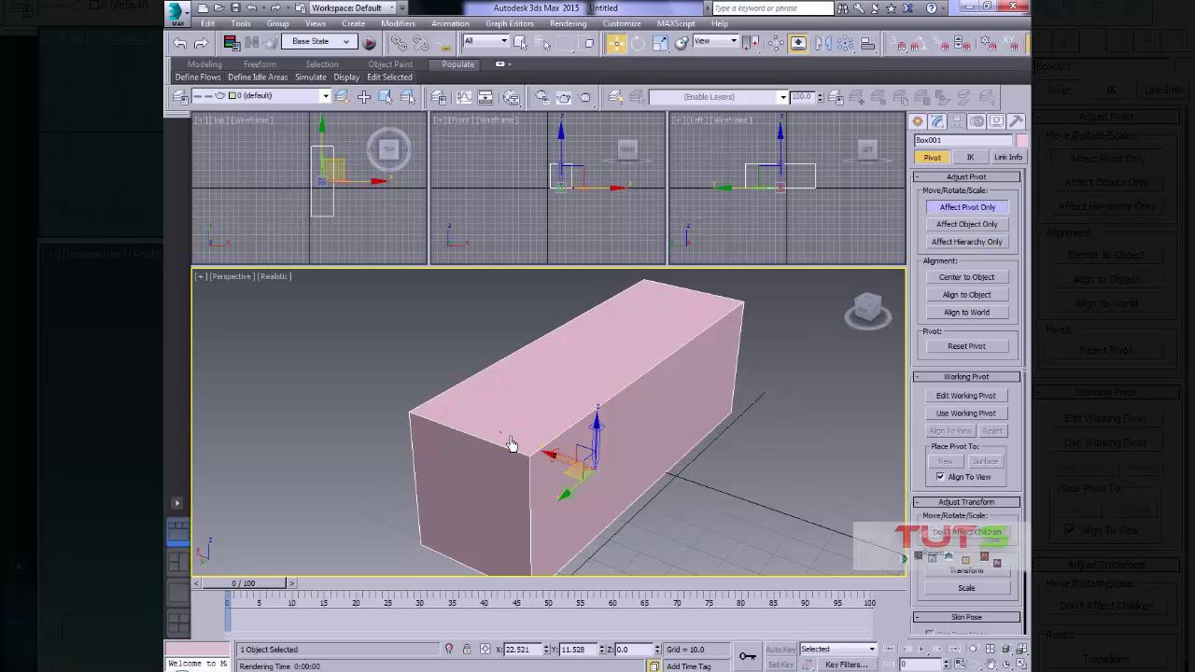
pyautogui.click(370, 189)
pyautogui.click(555, 476)
pyautogui.moveTo(575, 472); pyautogui.dragTo(446, 420)
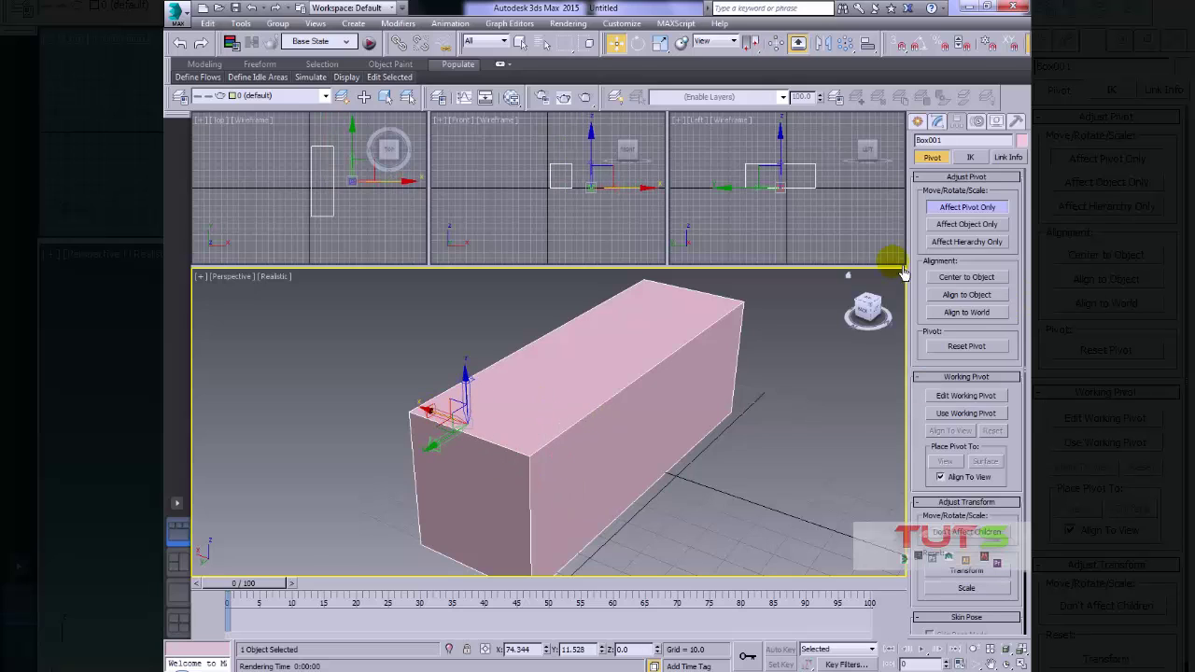
# Step: Turn off Affect Pivot Only and reset the box's pivot to its original position
pyautogui.click(980, 206)
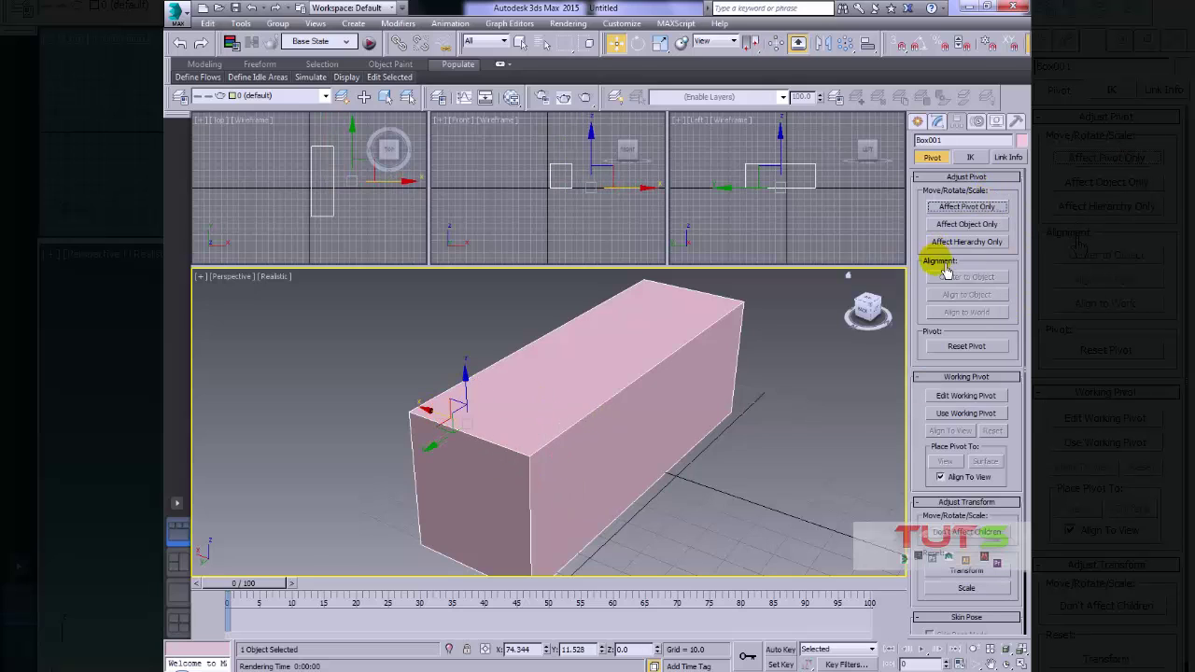
pyautogui.click(978, 347)
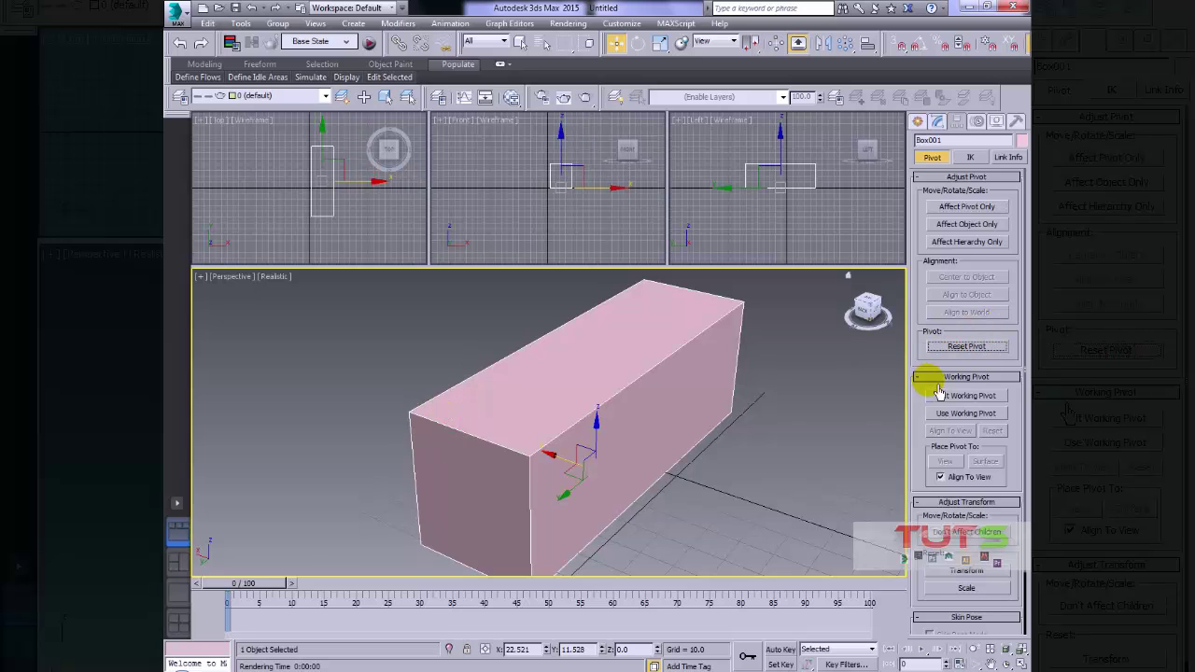
# Step: Examine the box's motion parameters, including the controller assignment and the position, rotation and scale keys
pyautogui.click(980, 128)
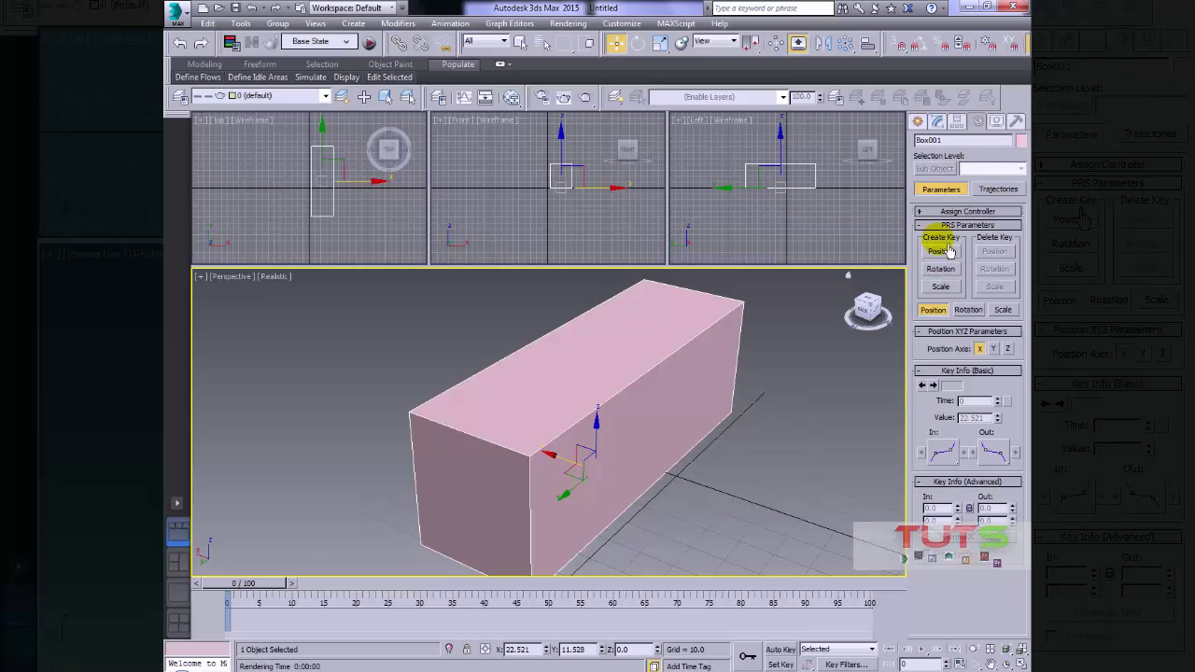
pyautogui.click(948, 214)
pyautogui.click(943, 212)
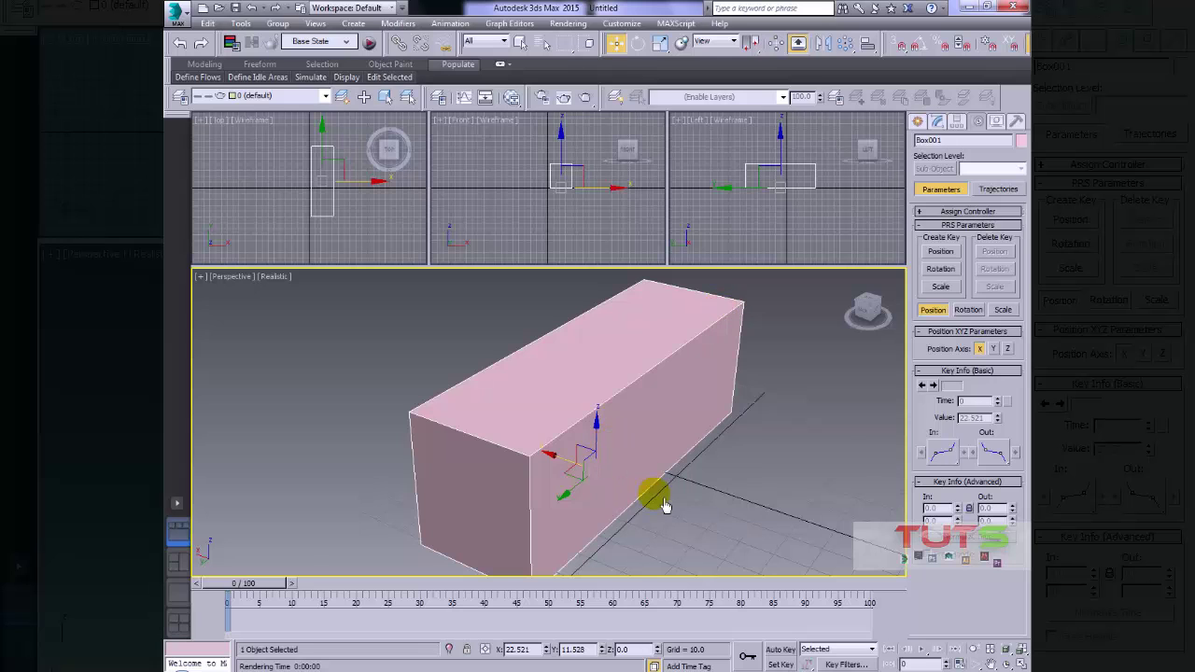
pyautogui.keyDown('alt'); pyautogui.moveTo(653, 488); pyautogui.dragTo(589, 488, button='middle'); pyautogui.keyUp('alt')
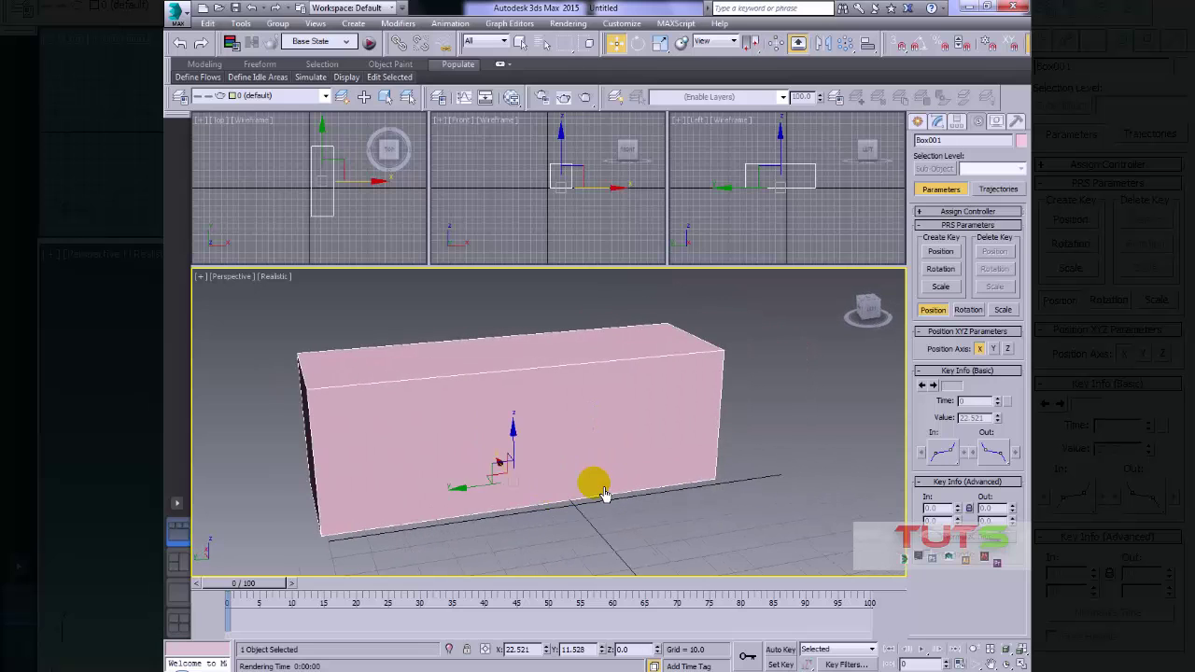
pyautogui.scroll(3, 589, 488)
pyautogui.scroll(-5, 614, 432)
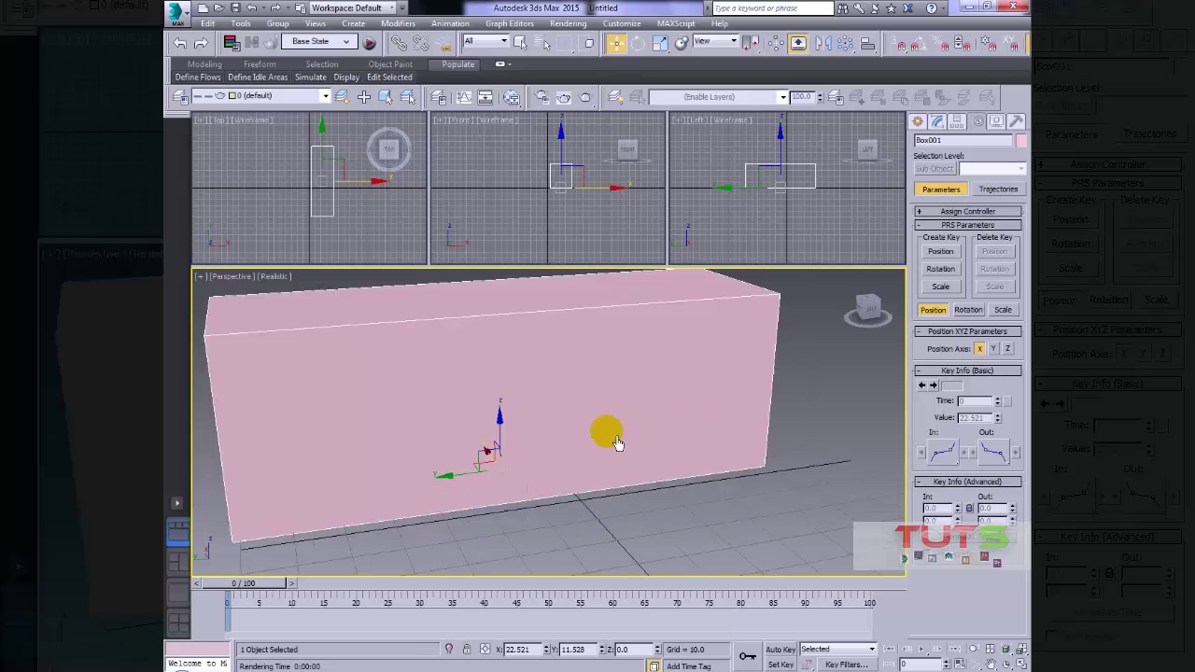
# Step: Examine the display settings and try hiding the Geometry category, restoring it again
pyautogui.click(996, 122)
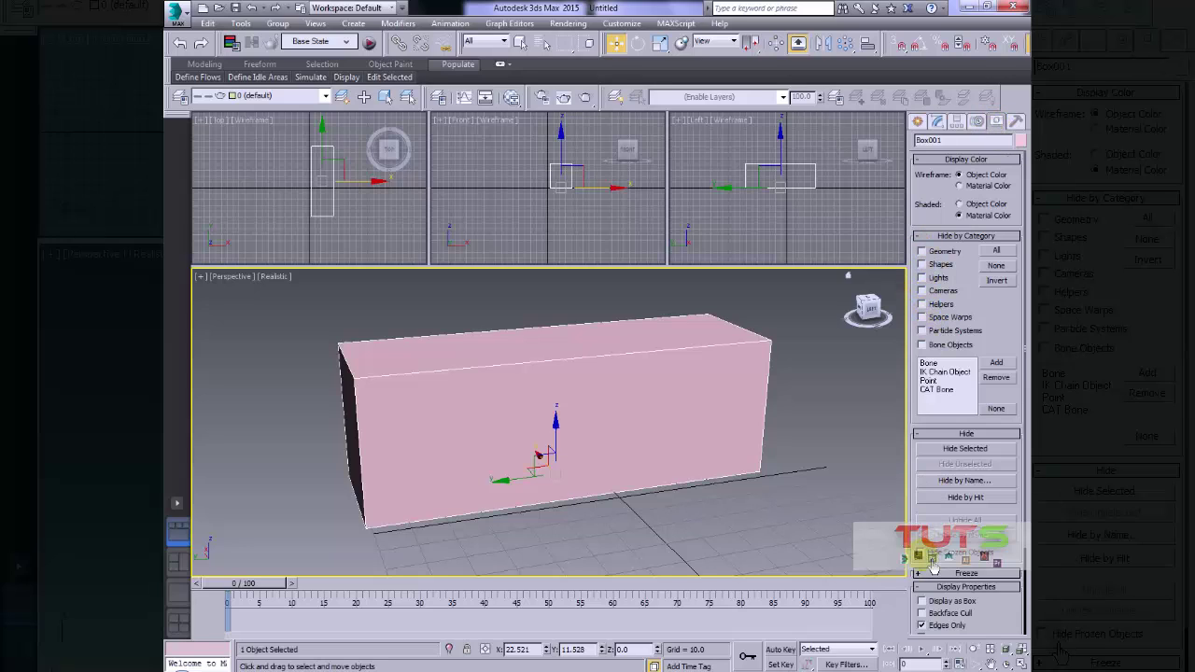
pyautogui.click(930, 252)
pyautogui.click(931, 253)
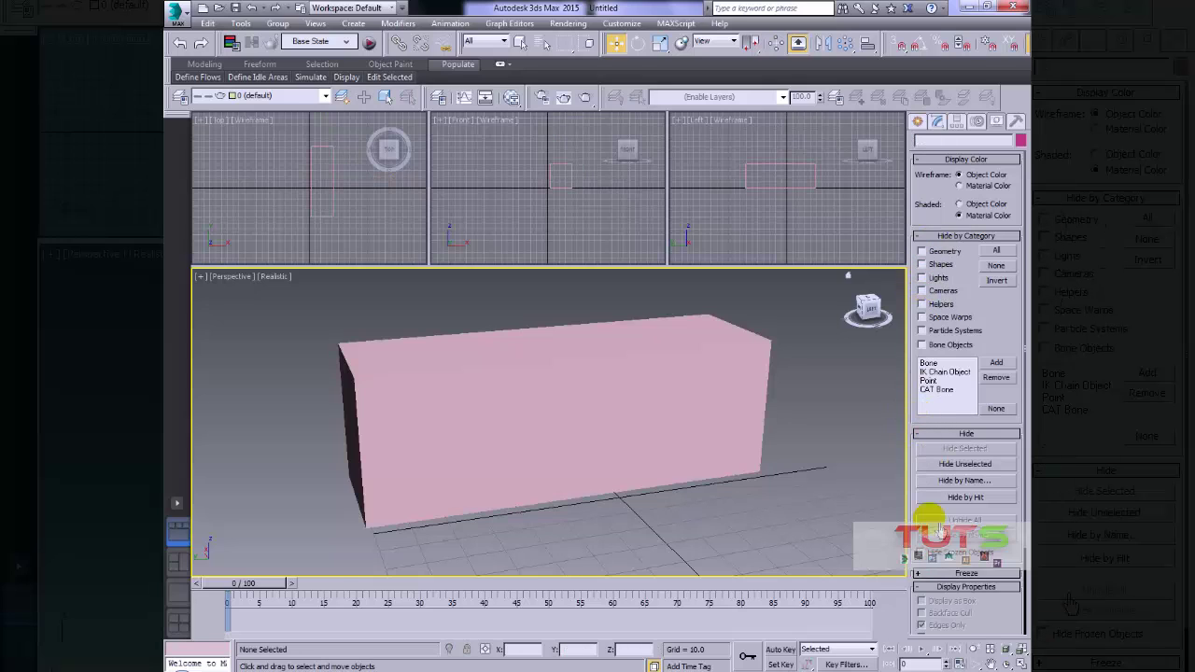
# Step: Examine the available utilities and the additional utilities list, including Strokes and Resource Collector, without choosing any
pyautogui.click(1016, 123)
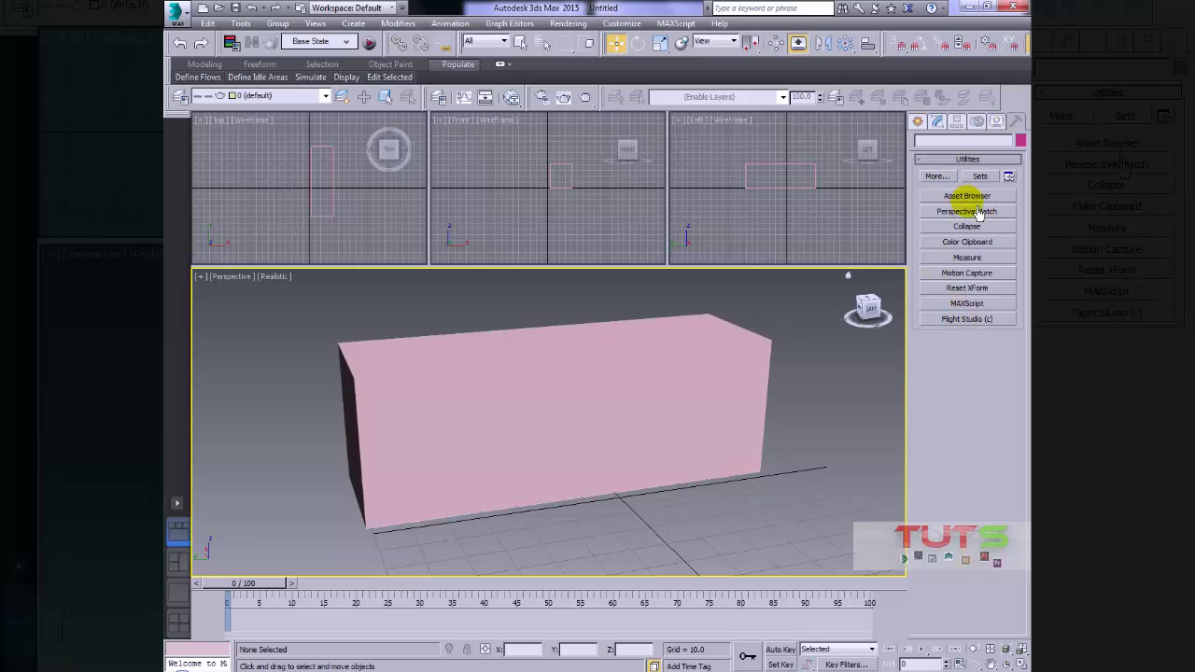
pyautogui.click(936, 177)
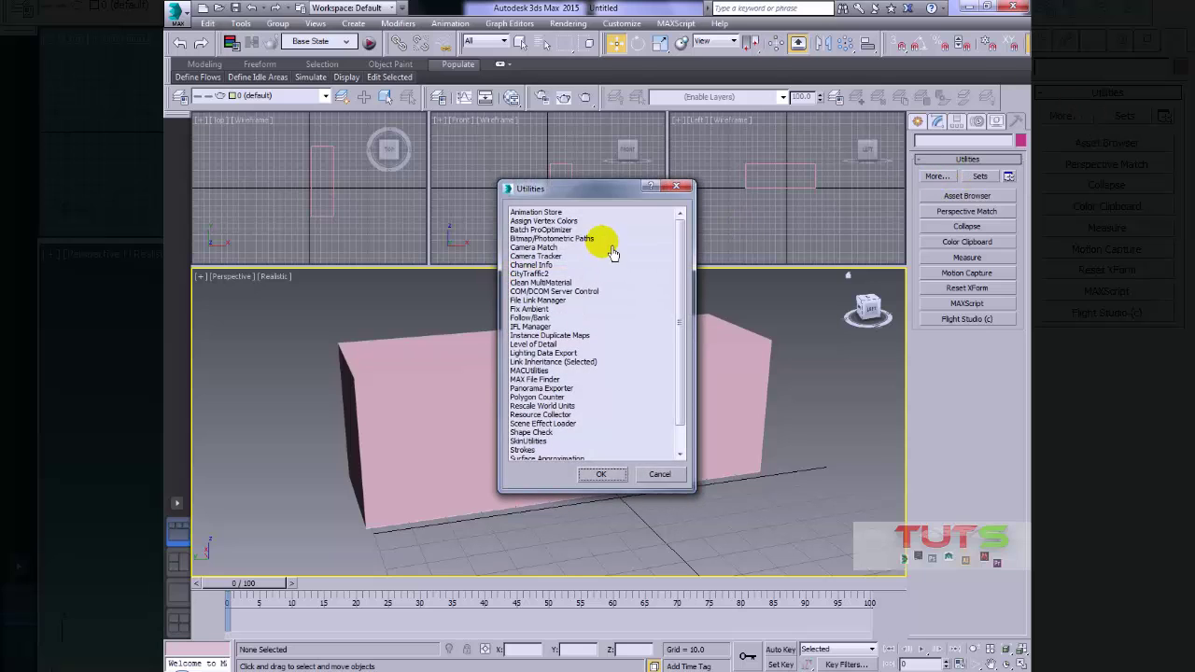
pyautogui.scroll(-1, 689, 271)
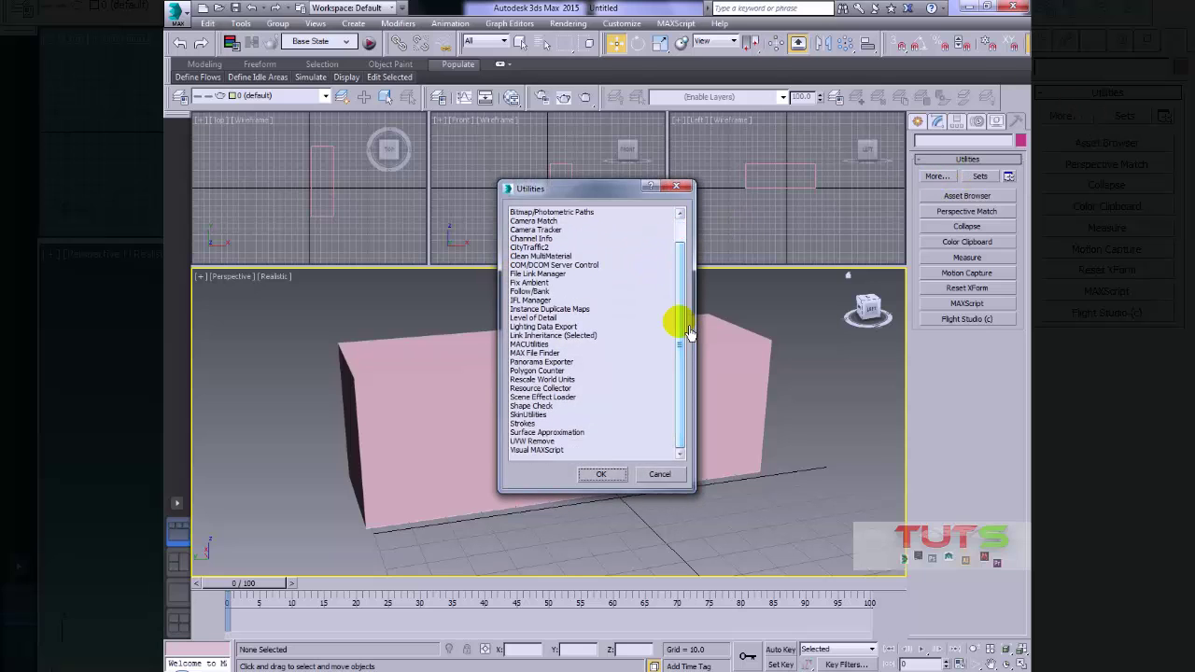
pyautogui.click(525, 424)
pyautogui.click(541, 387)
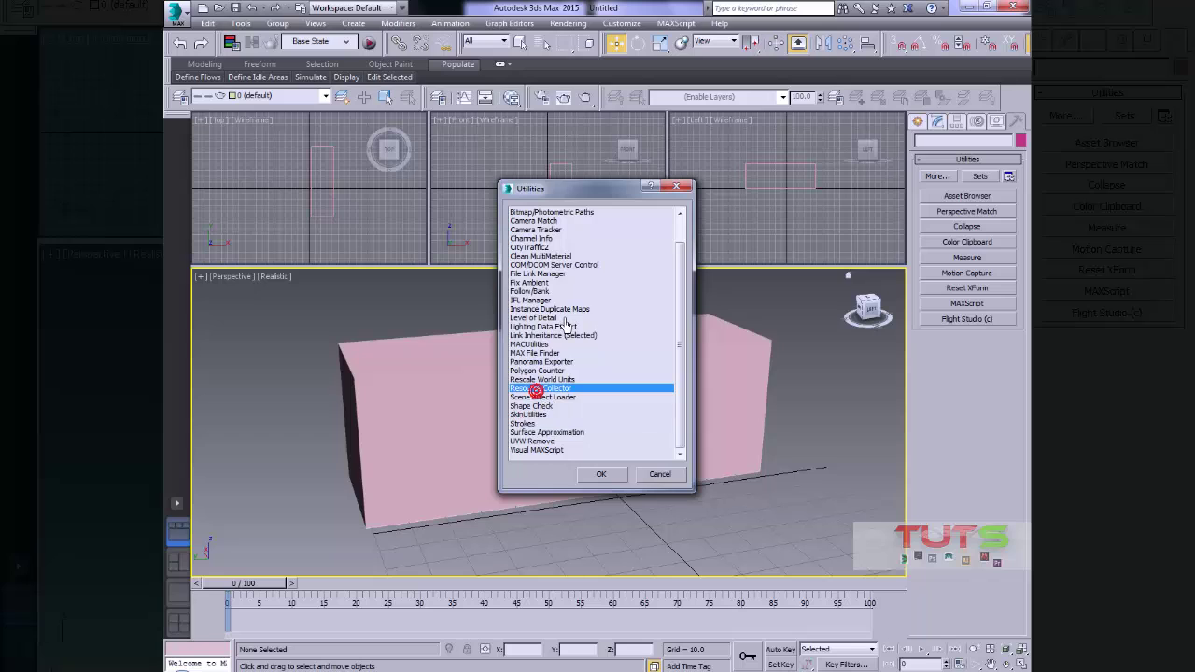
pyautogui.click(659, 473)
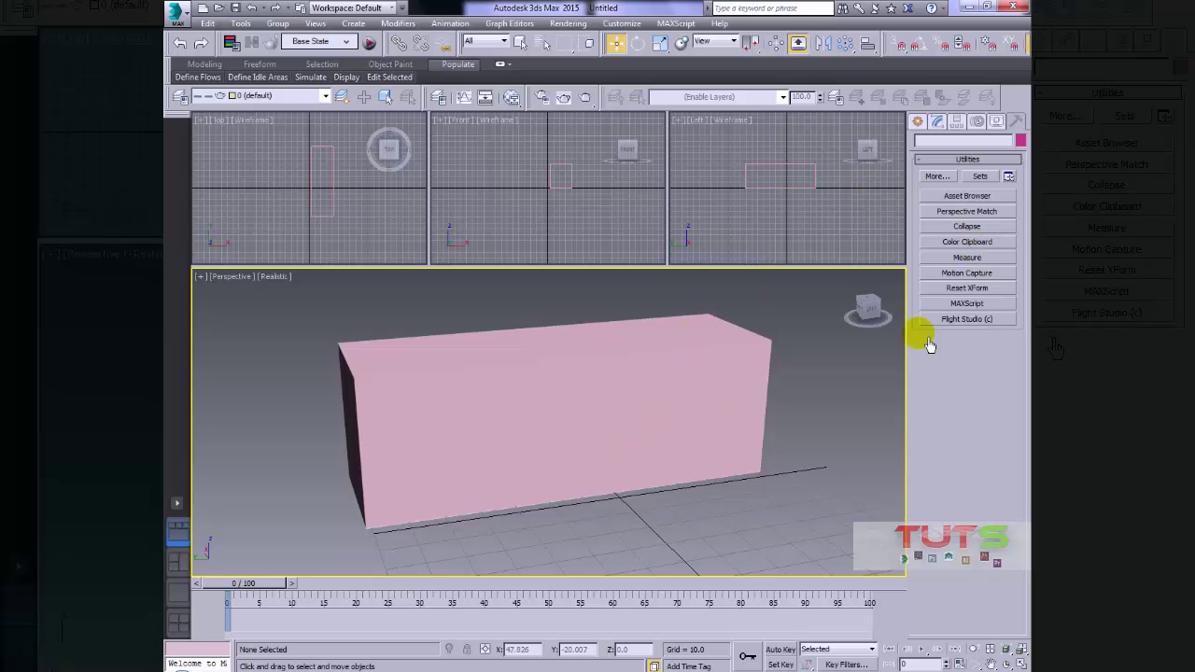
# Step: Check the transform and display commands offered in the perspective view with nothing selected, and select the box
pyautogui.keyDown('alt'); pyautogui.moveTo(531, 409); pyautogui.dragTo(559, 393, button='middle'); pyautogui.keyUp('alt')
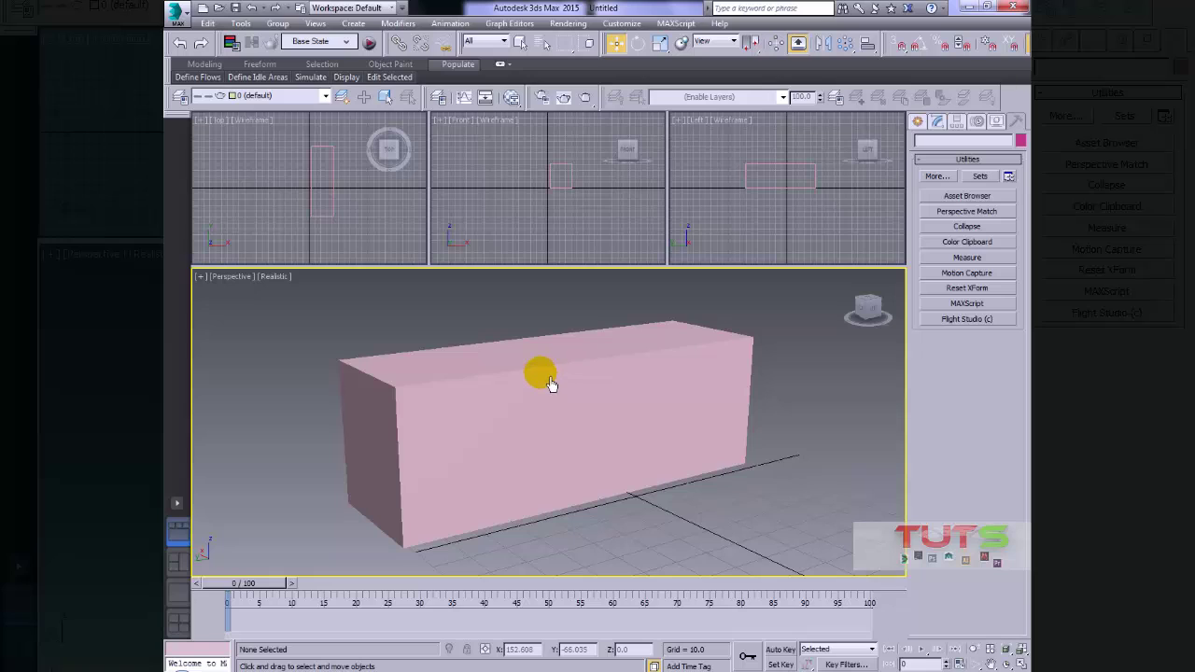
pyautogui.rightClick(525, 334)
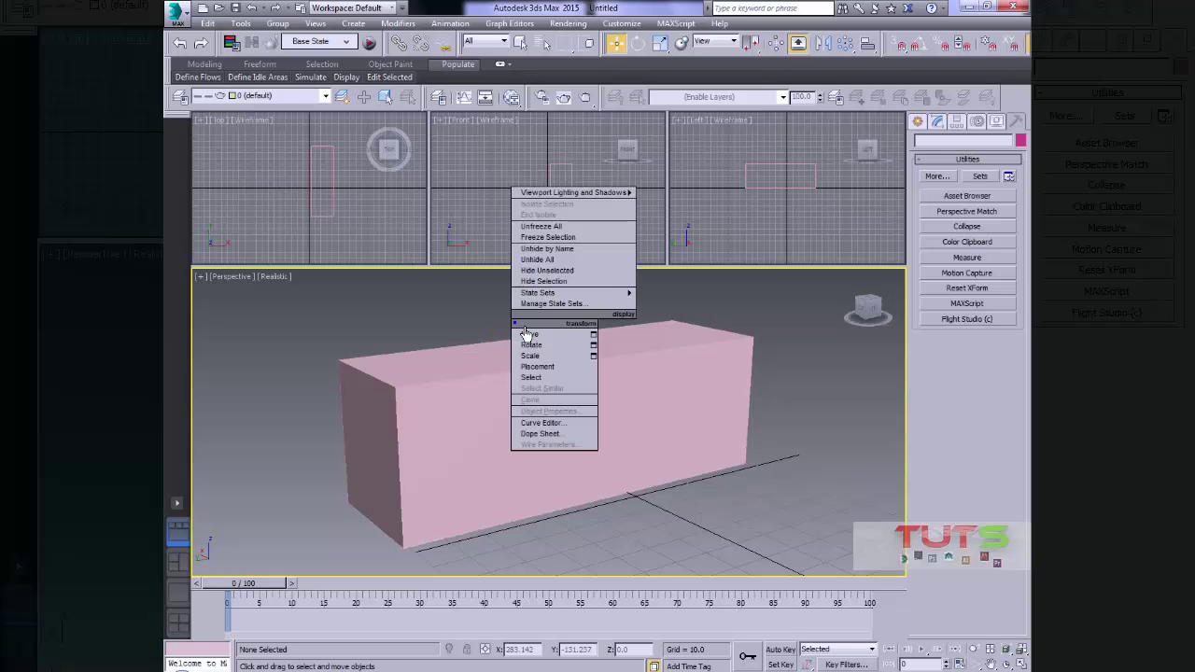
pyautogui.click(456, 432)
pyautogui.click(456, 433)
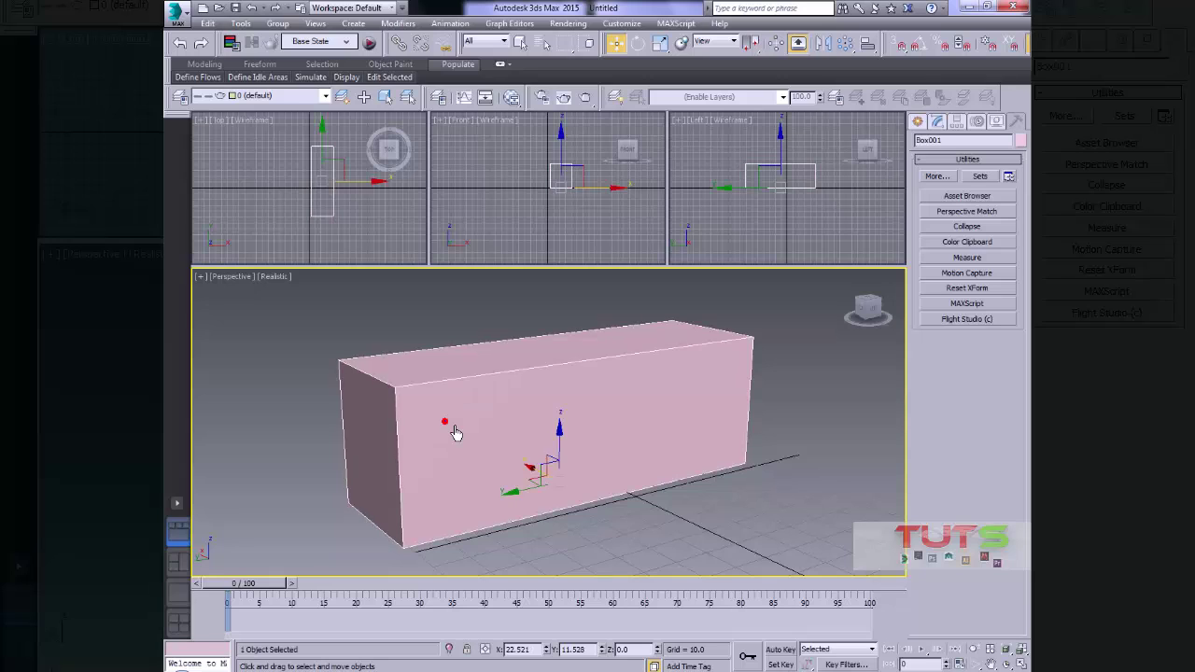
# Step: Examine the transform and display commands offered for the selected box, including Viewport Lighting and Shadows
pyautogui.rightClick(447, 421)
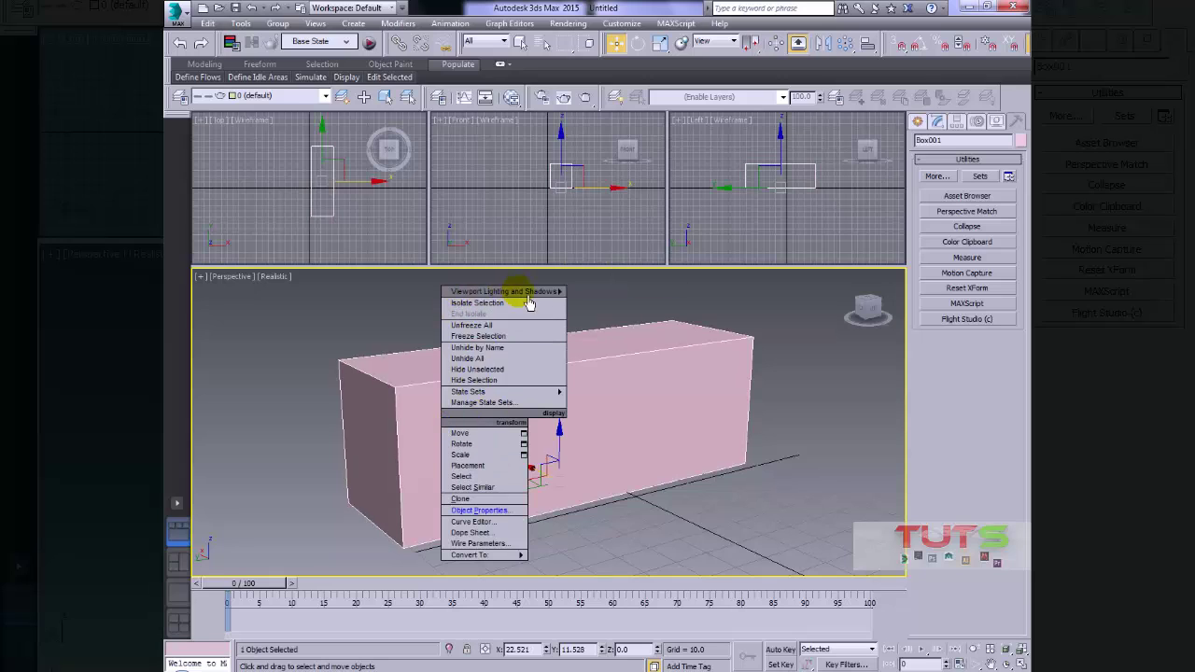
pyautogui.moveTo(541, 295)
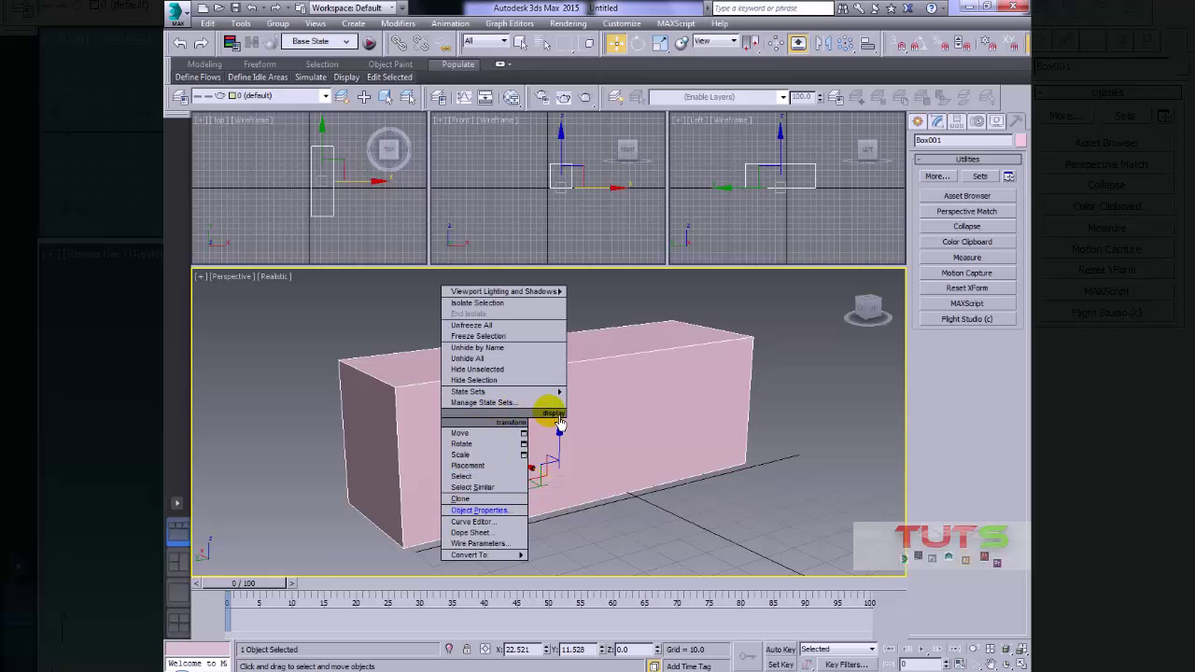
pyautogui.click(558, 422)
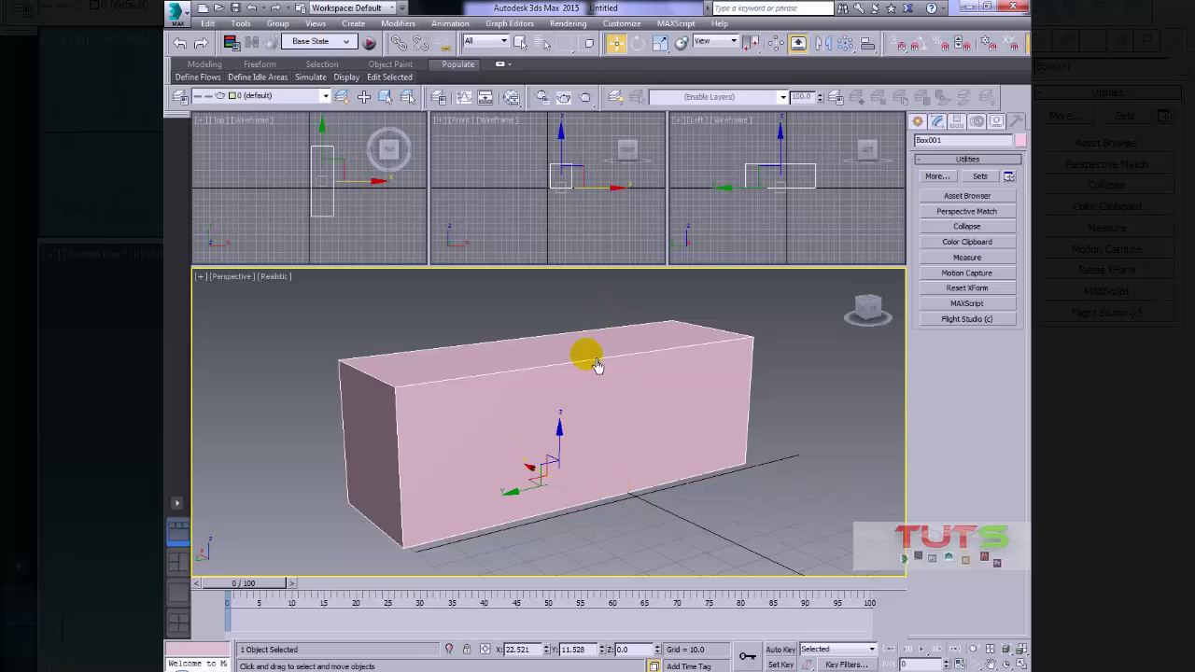
pyautogui.keyDown('alt'); pyautogui.moveTo(457, 342); pyautogui.dragTo(496, 336, button='middle'); pyautogui.keyUp('alt')
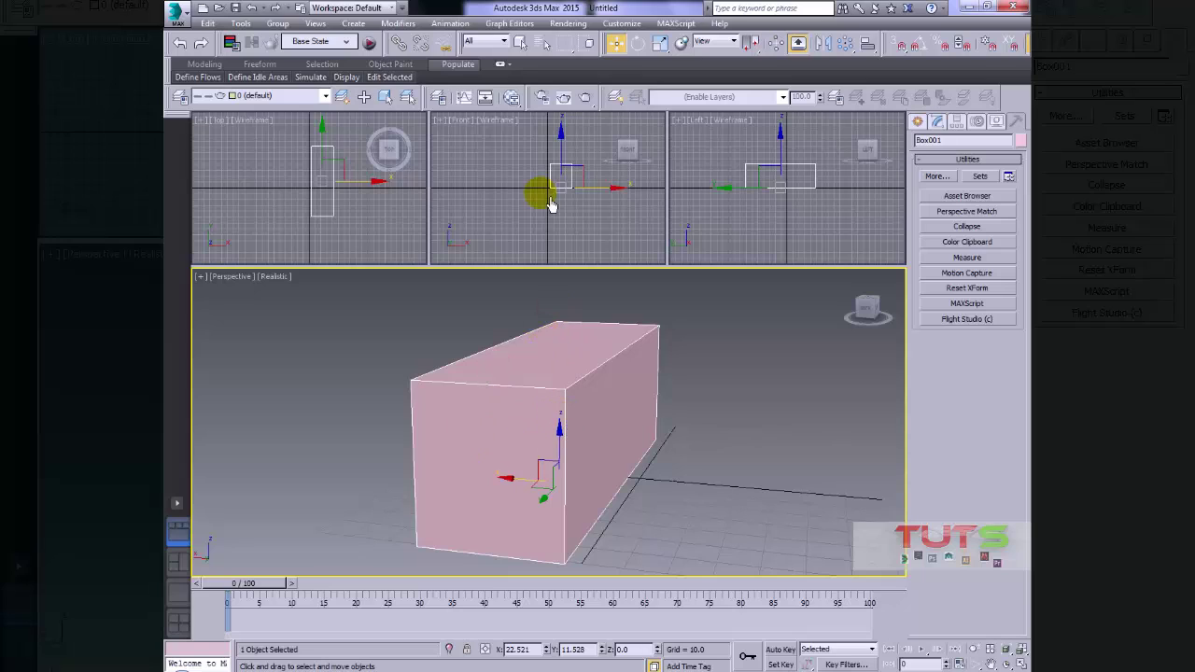
# Step: Open the Slate Material Editor, compare it with the Compact Material Editor, and return to the Slate mode
pyautogui.click(512, 97)
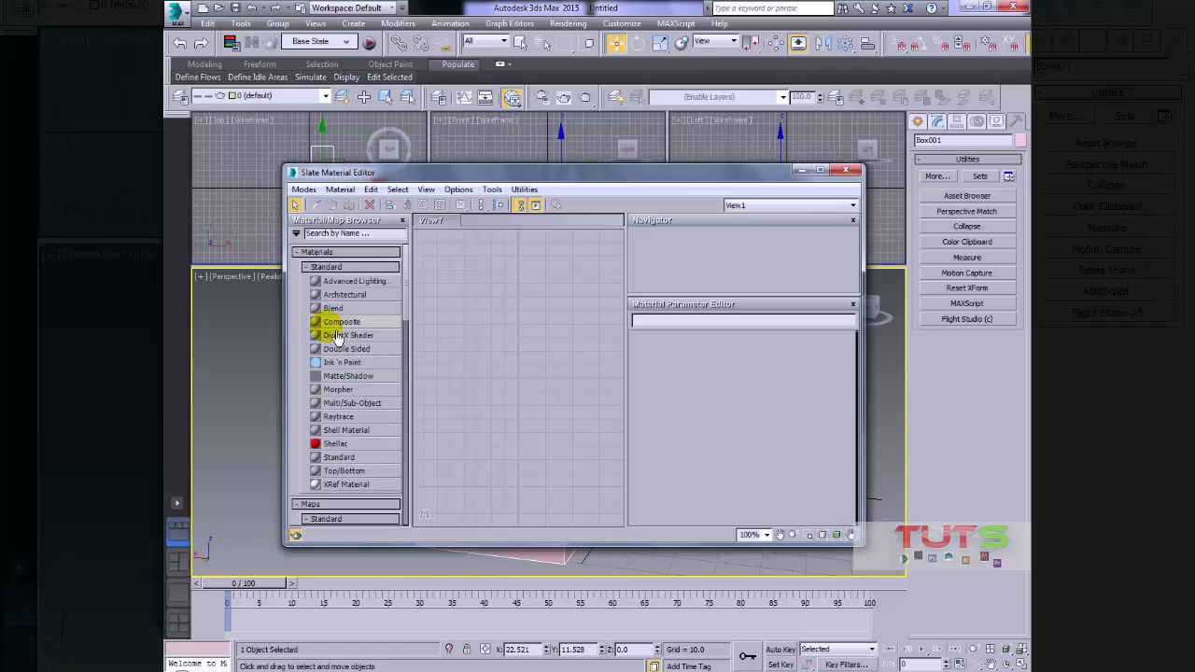
pyautogui.click(316, 192)
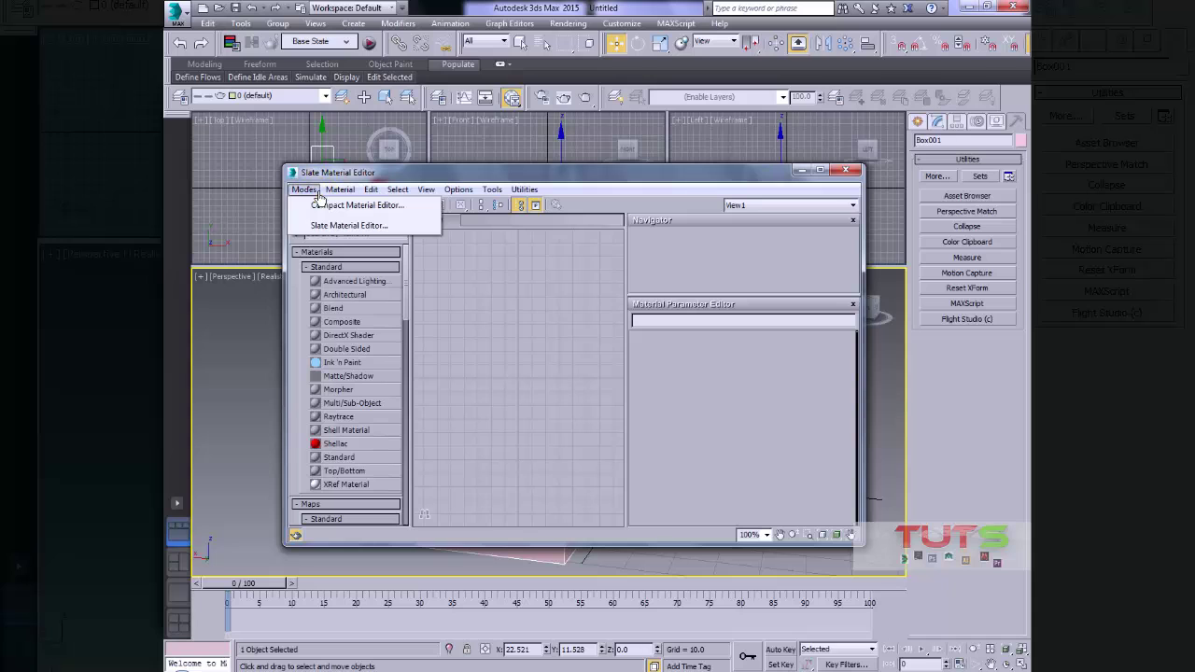
pyautogui.click(336, 205)
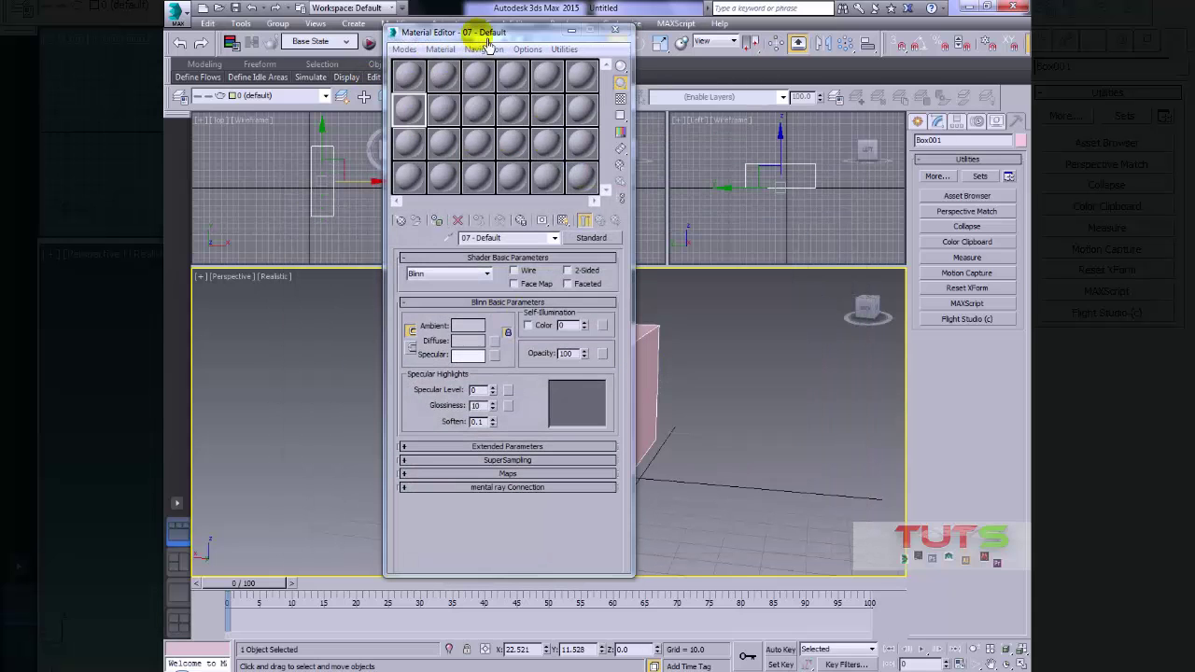
pyautogui.click(405, 49)
pyautogui.click(432, 86)
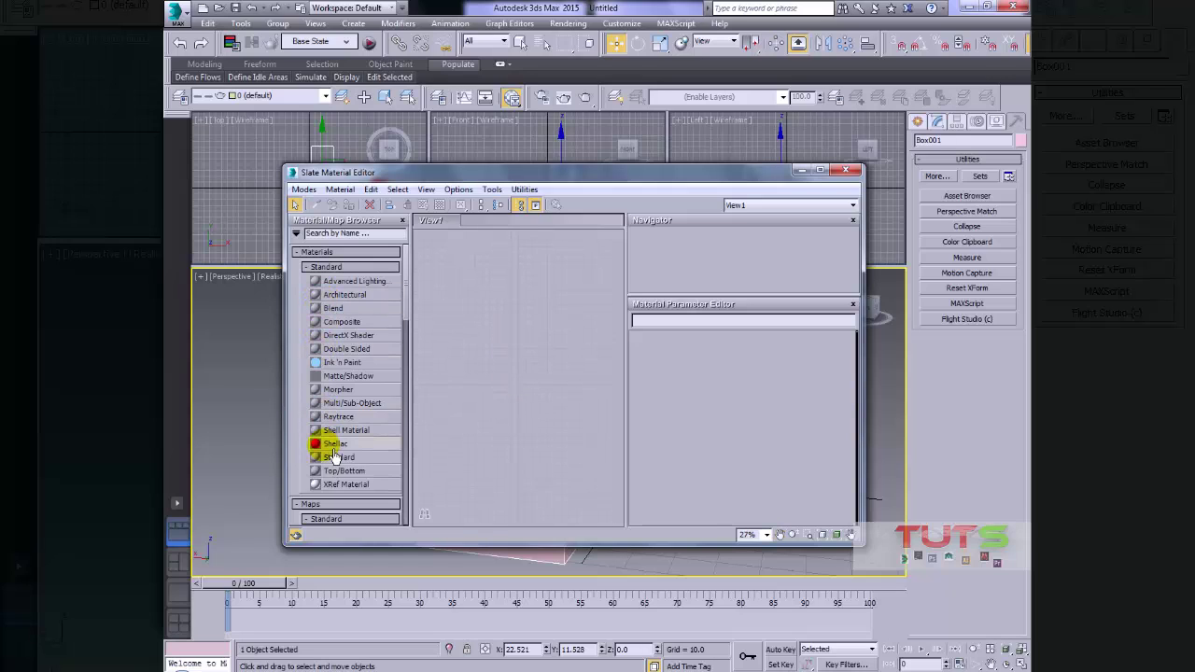
# Step: Add a Shellac material to View1 in the material editor and show its parameters
pyautogui.moveTo(577, 313); pyautogui.dragTo(565, 301)
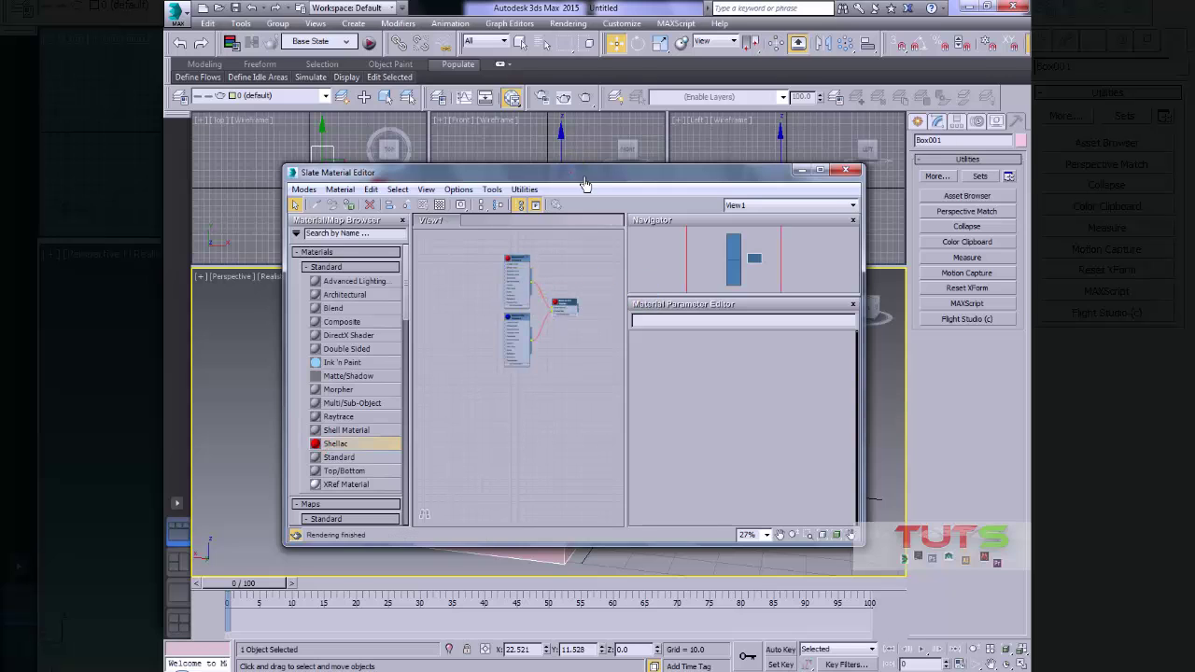
pyautogui.moveTo(581, 182); pyautogui.dragTo(868, 196)
pyautogui.doubleClick(860, 327)
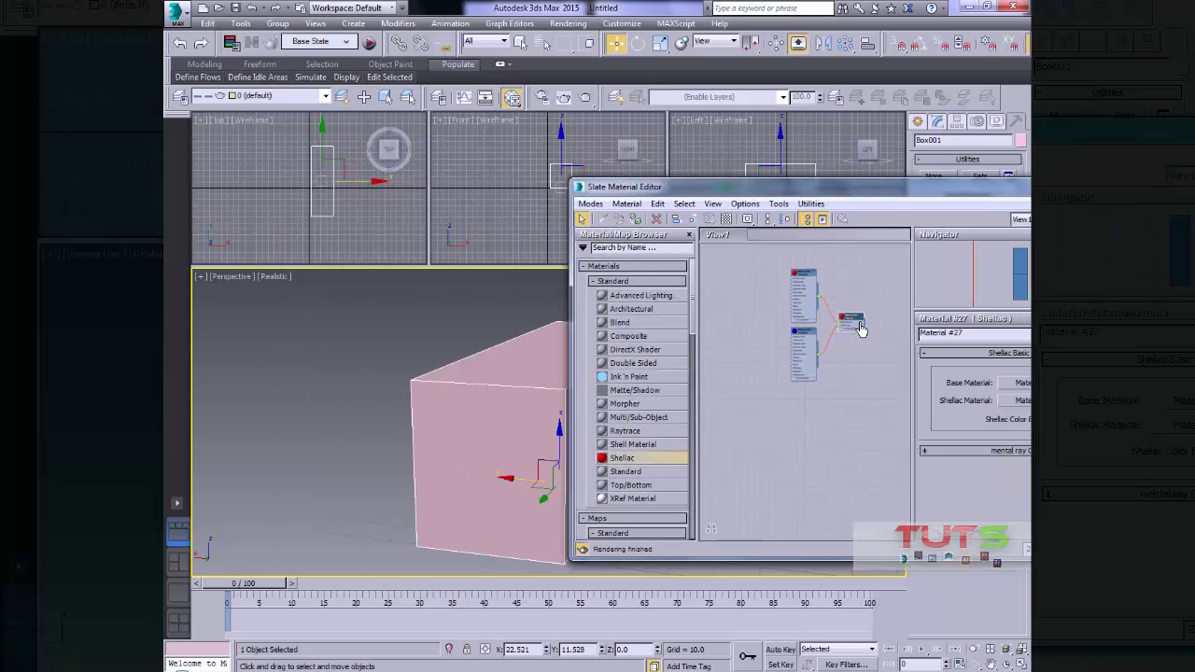
# Step: Assign the Shellac material to the selected box and close the Slate Material Editor
pyautogui.click(639, 222)
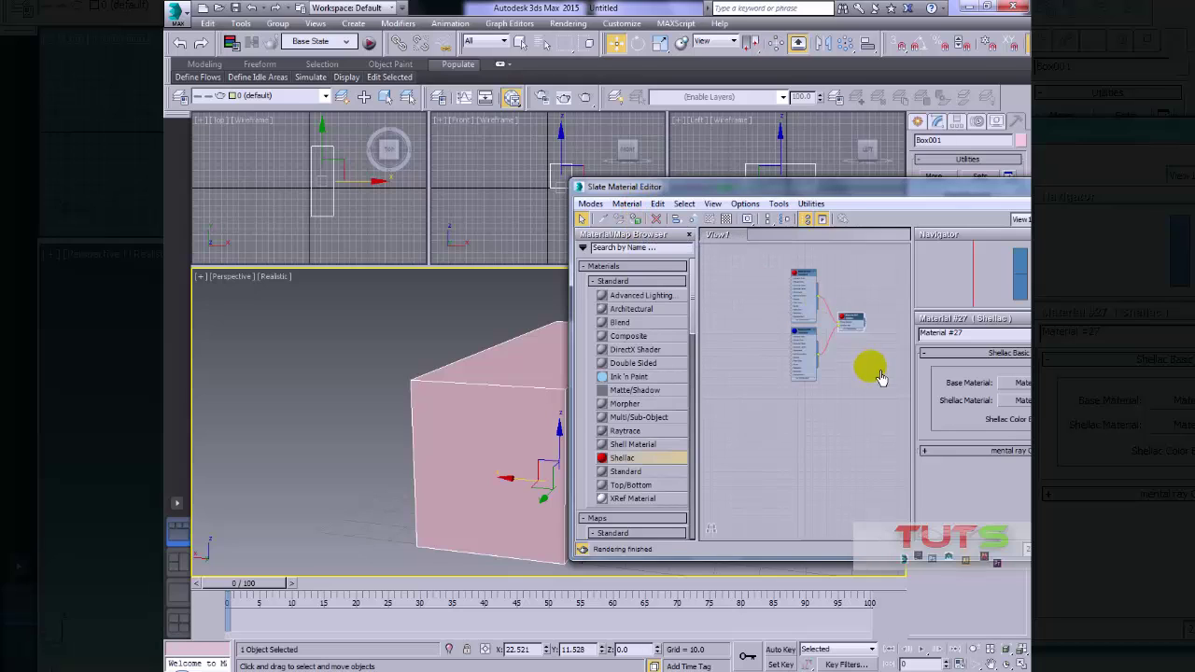
pyautogui.click(636, 220)
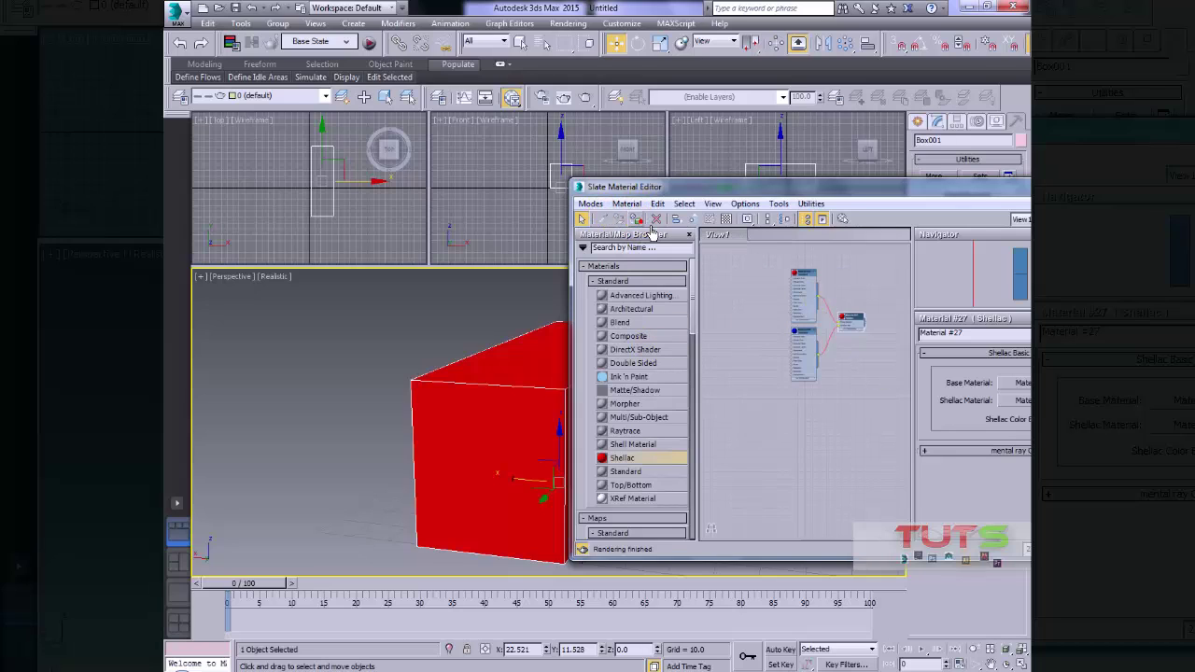
pyautogui.moveTo(533, 405); pyautogui.dragTo(720, 454, button='middle')
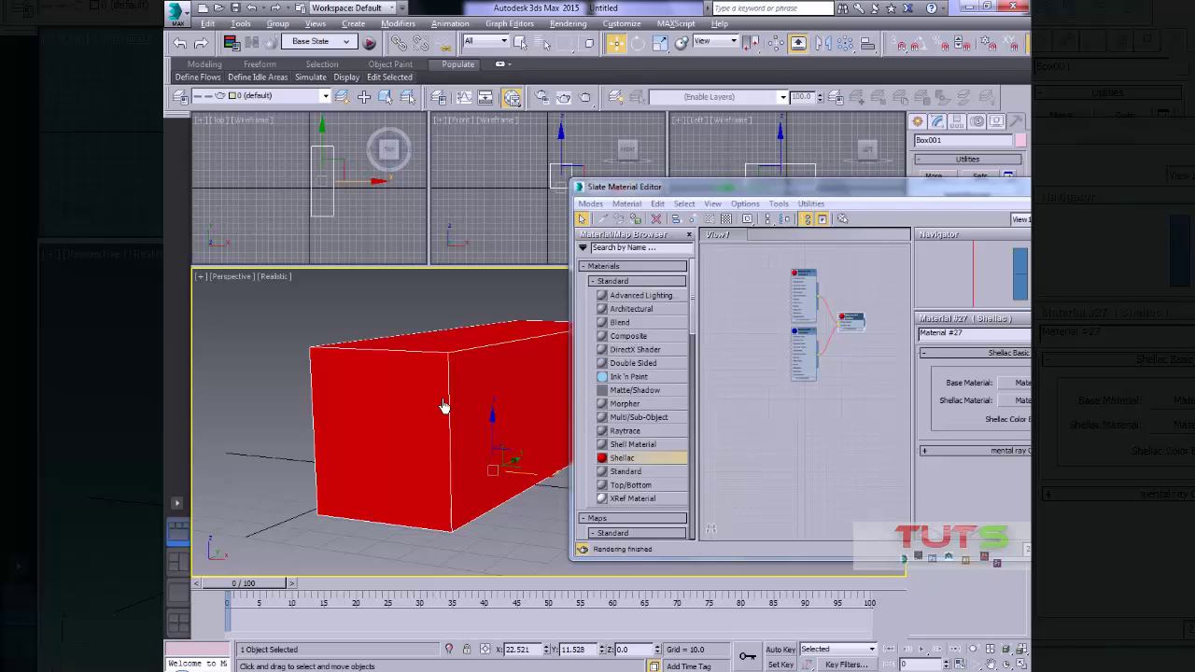
pyautogui.moveTo(446, 408)
pyautogui.keyDown('alt'); pyautogui.mouseDown(button='middle')
pyautogui.moveTo(549, 404)
pyautogui.moveTo(439, 411)
pyautogui.mouseUp(button='middle'); pyautogui.keyUp('alt')
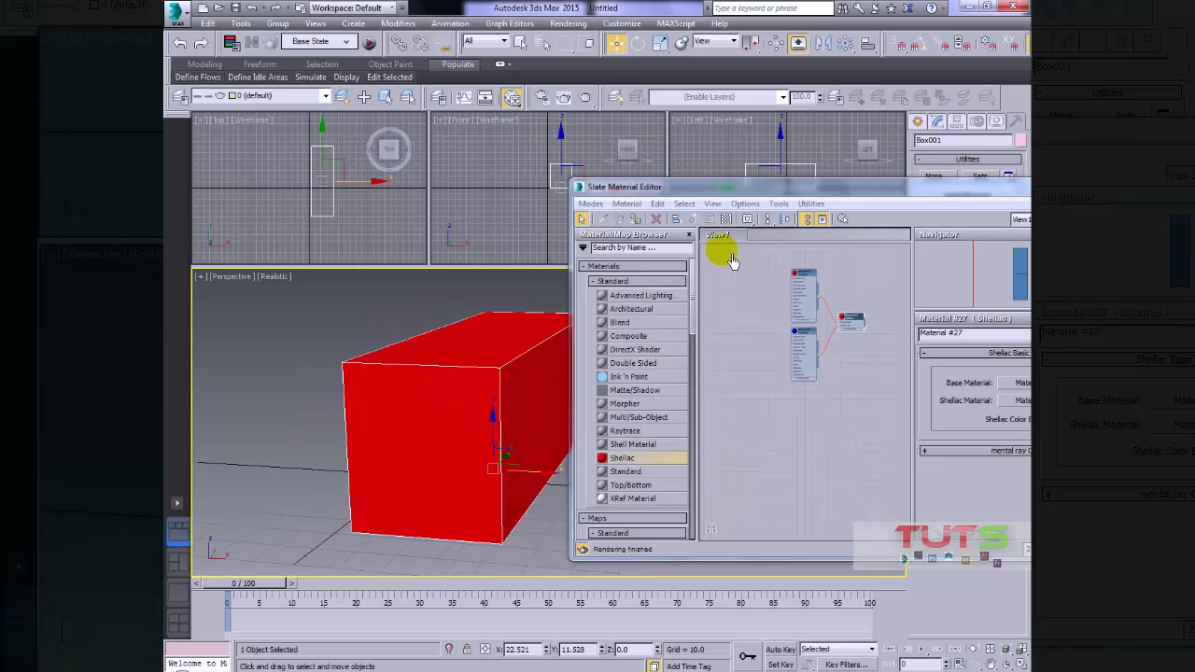
pyautogui.moveTo(881, 201); pyautogui.dragTo(702, 194)
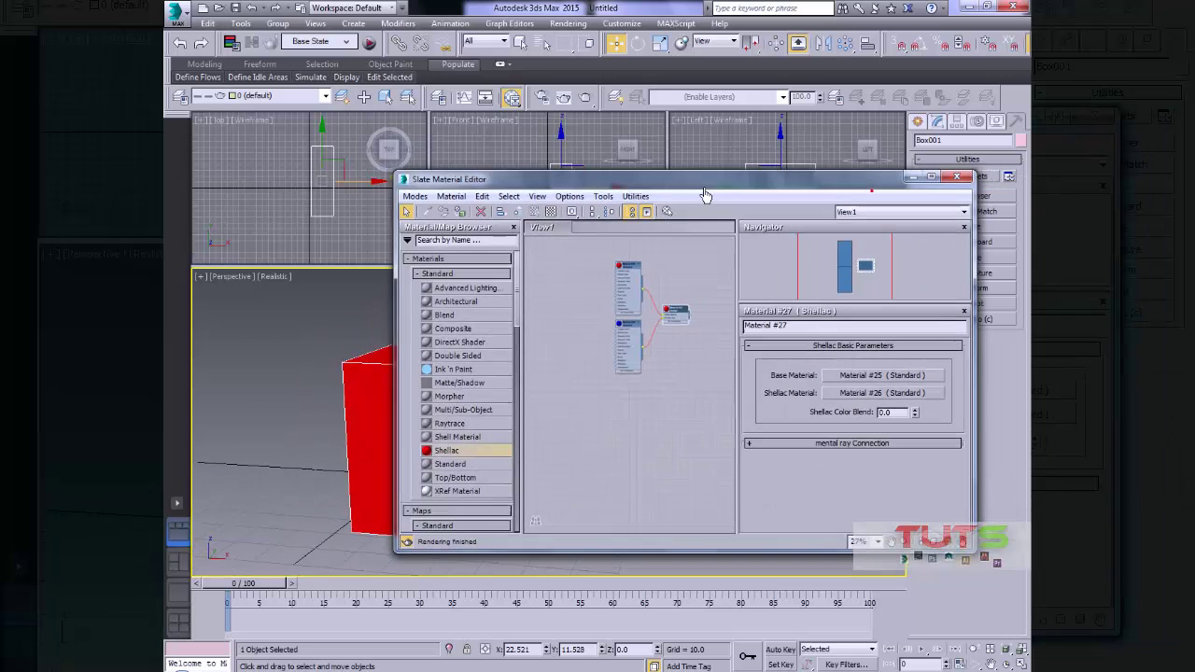
pyautogui.click(953, 177)
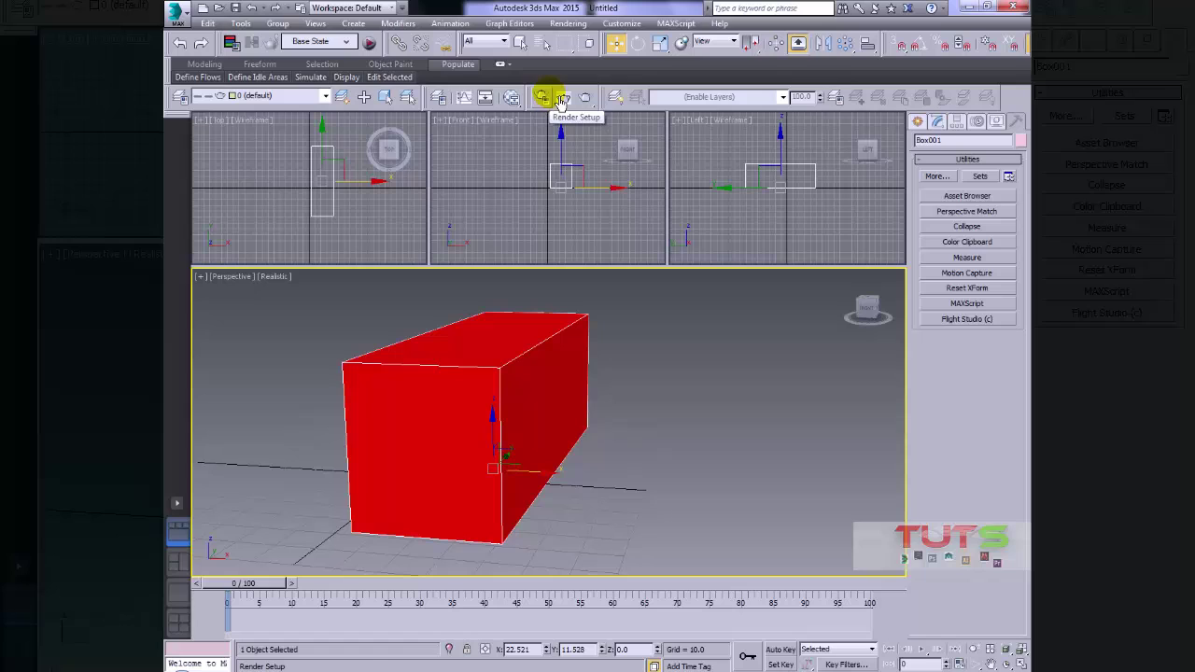
# Step: Dock the Layers toolbar with the Top option and move it to the end of the toolbar row, after the Animation Layers toolbar
pyautogui.rightClick(175, 110)
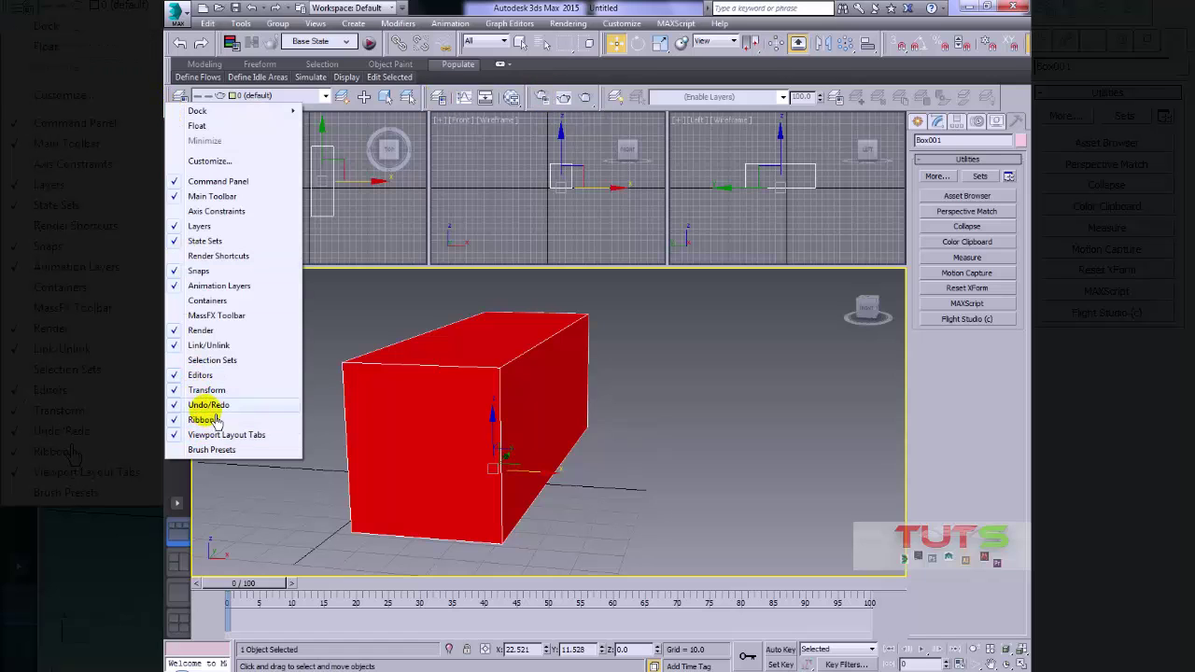
pyautogui.rightClick(174, 109)
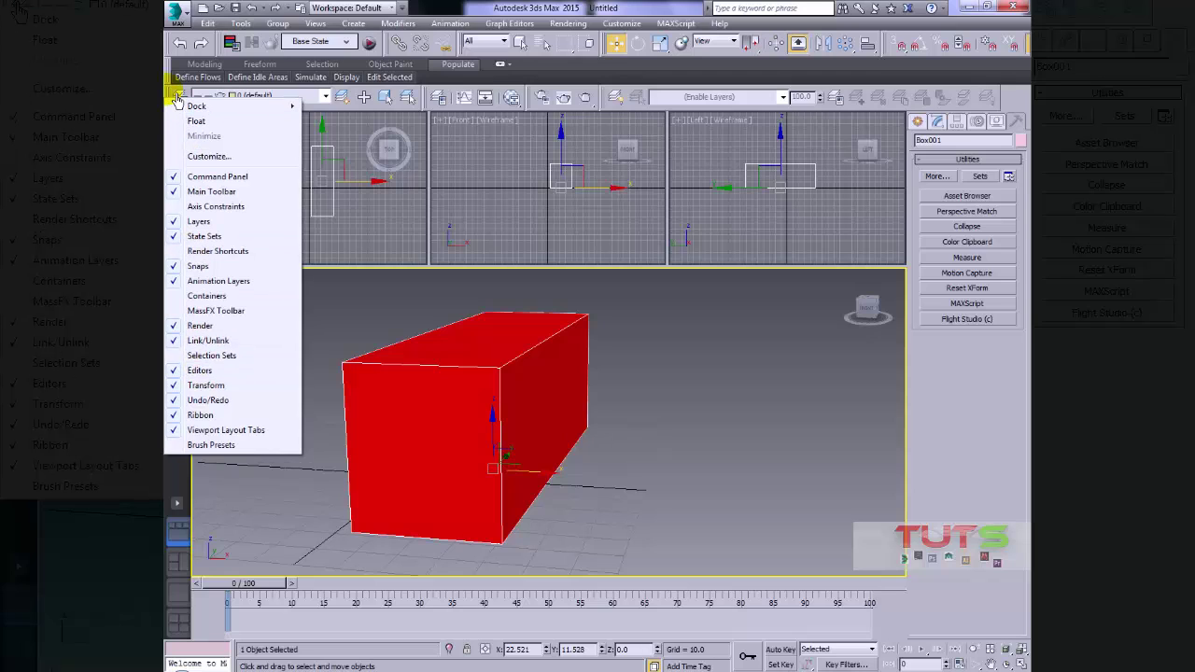
pyautogui.rightClick(177, 99)
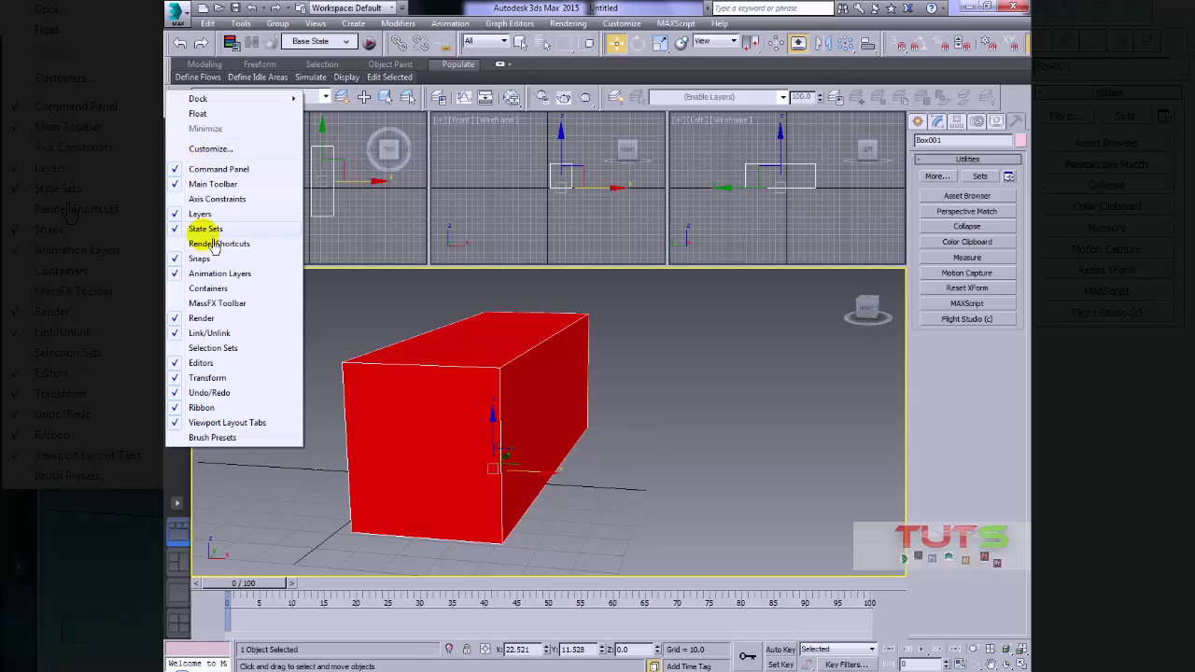
pyautogui.moveTo(267, 101)
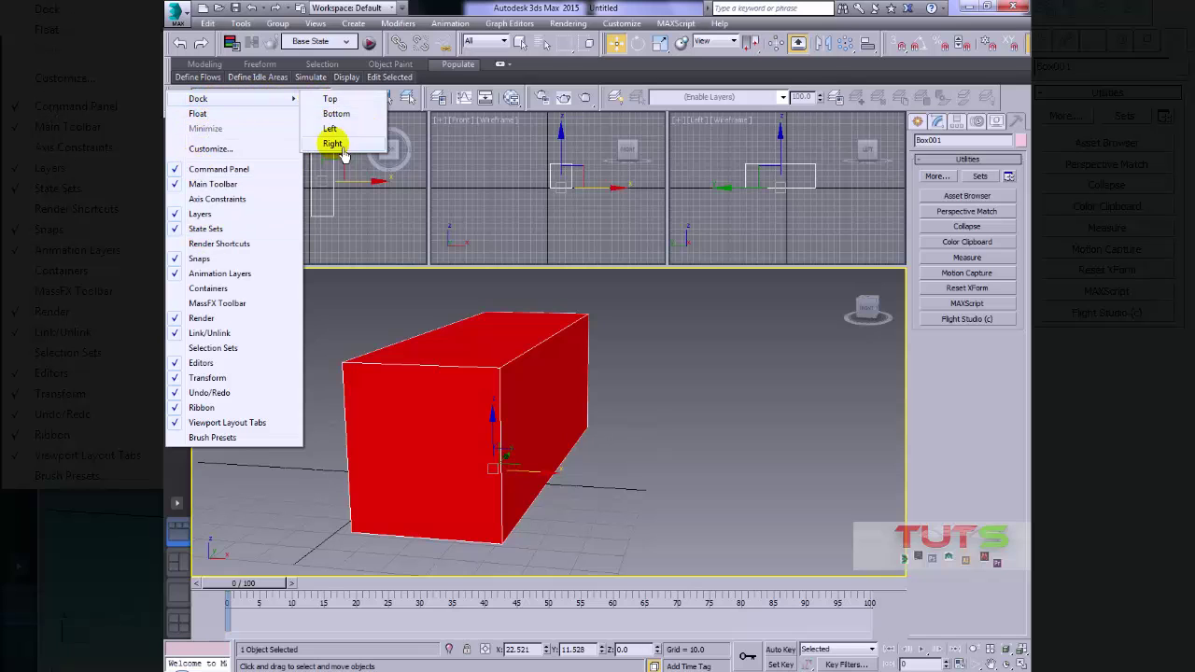
pyautogui.moveTo(204, 101)
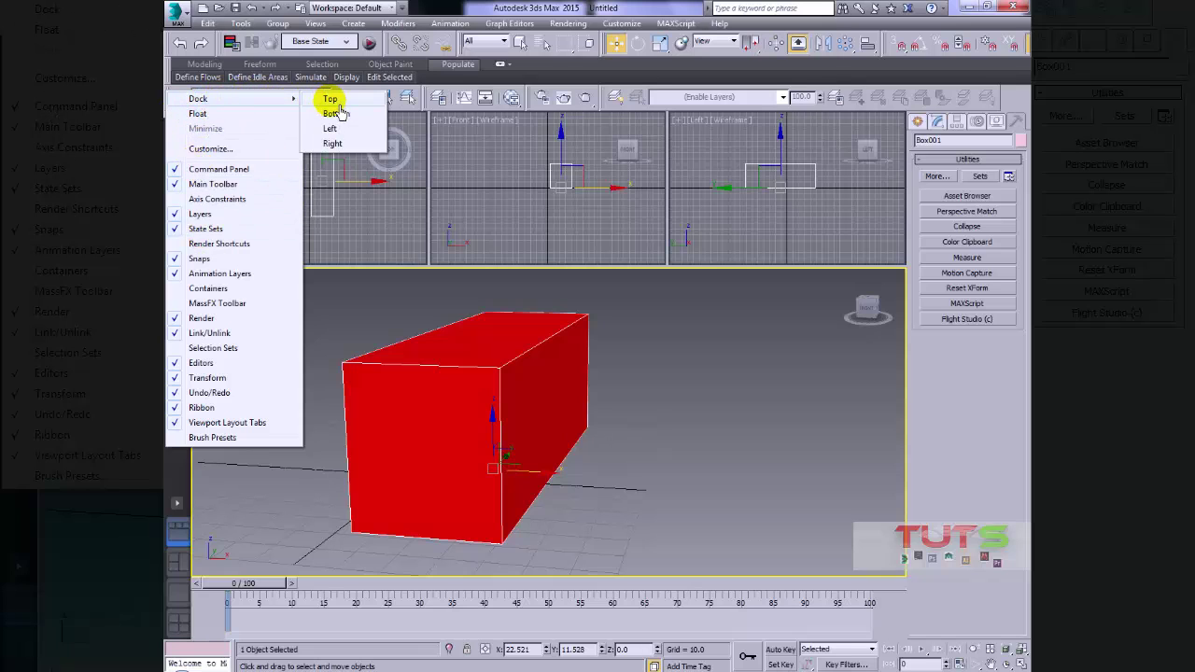
pyautogui.click(331, 99)
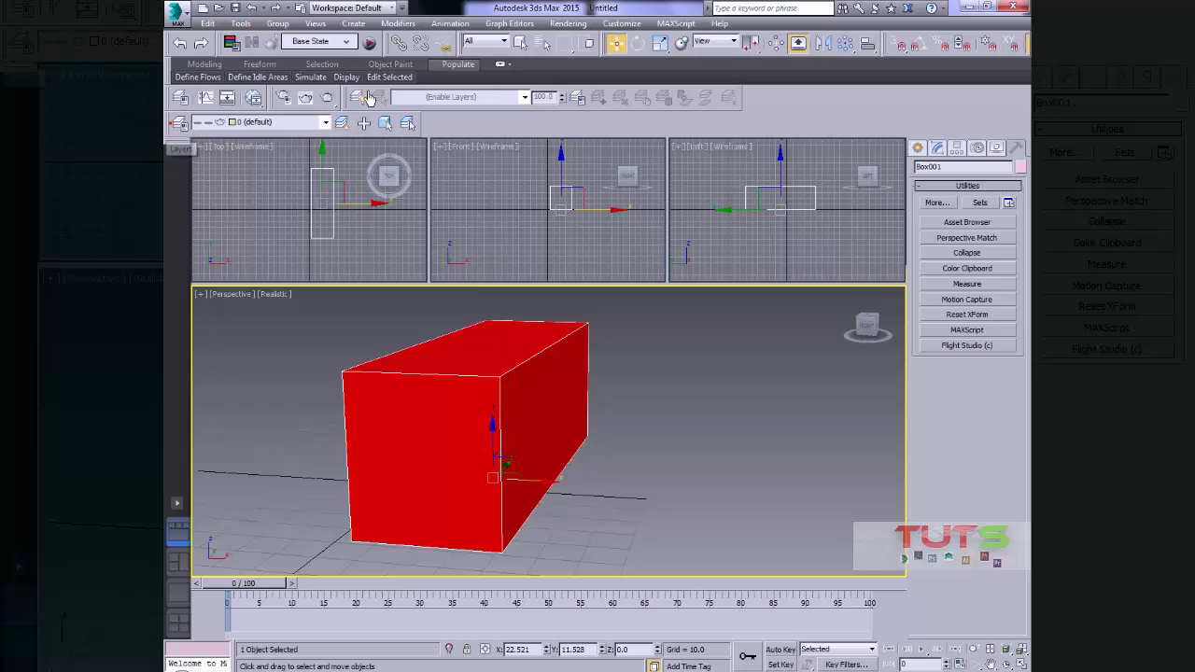
pyautogui.click(178, 126)
pyautogui.click(456, 75)
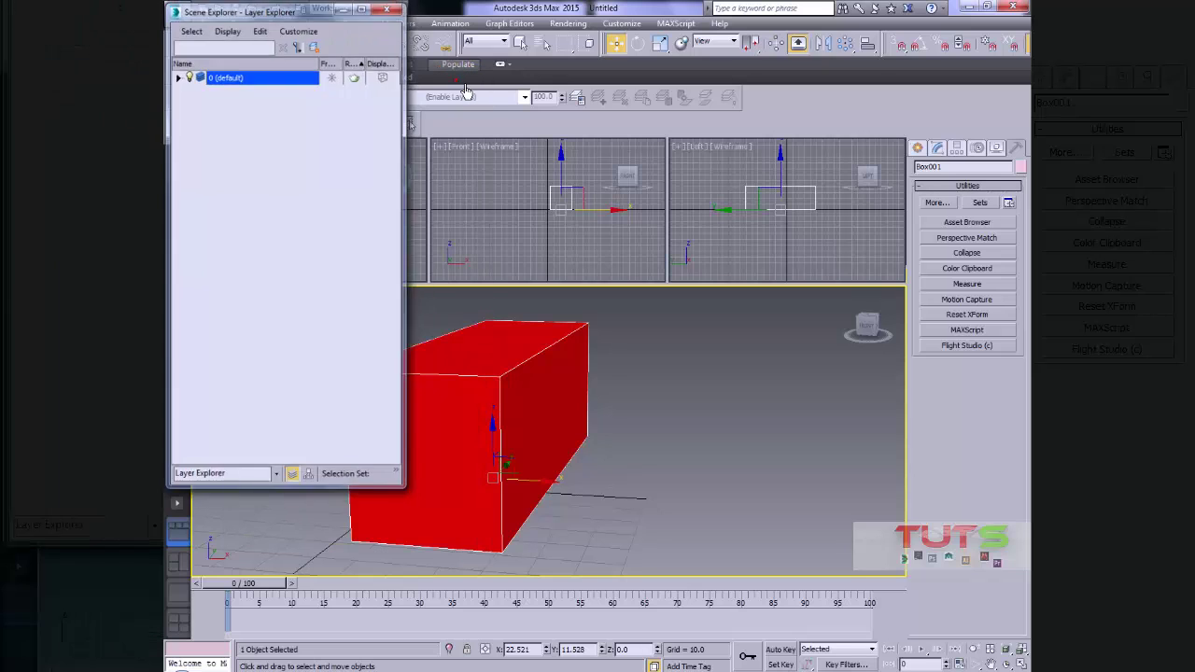
pyautogui.moveTo(178, 127); pyautogui.dragTo(760, 105)
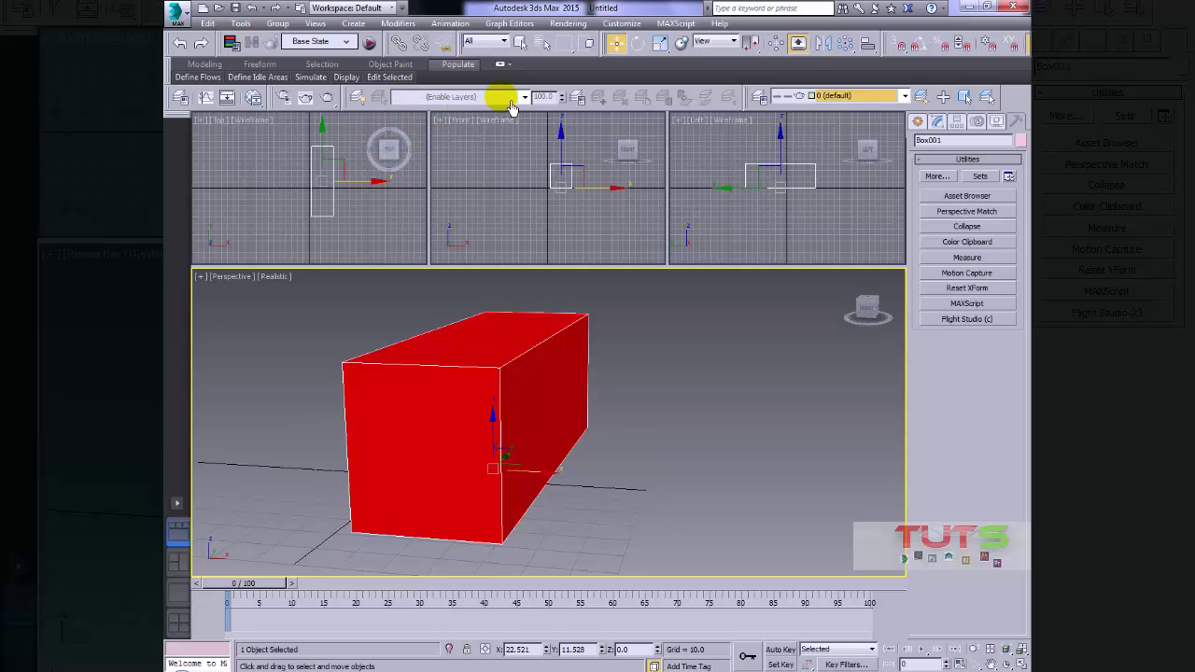
# Step: Show the rendered frame window with the previous render of the box, reposition it and close it
pyautogui.click(307, 99)
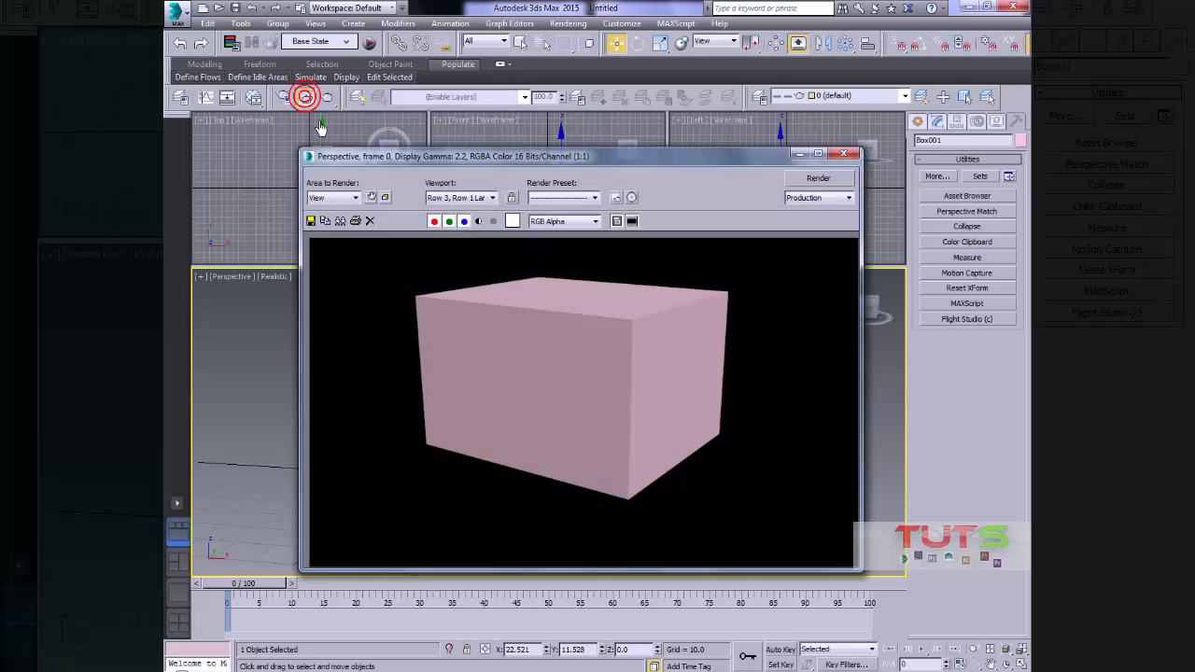
pyautogui.moveTo(587, 167)
pyautogui.mouseDown()
pyautogui.moveTo(579, 161)
pyautogui.moveTo(651, 154)
pyautogui.moveTo(575, 149)
pyautogui.moveTo(611, 155)
pyautogui.moveTo(598, 155)
pyautogui.mouseUp()
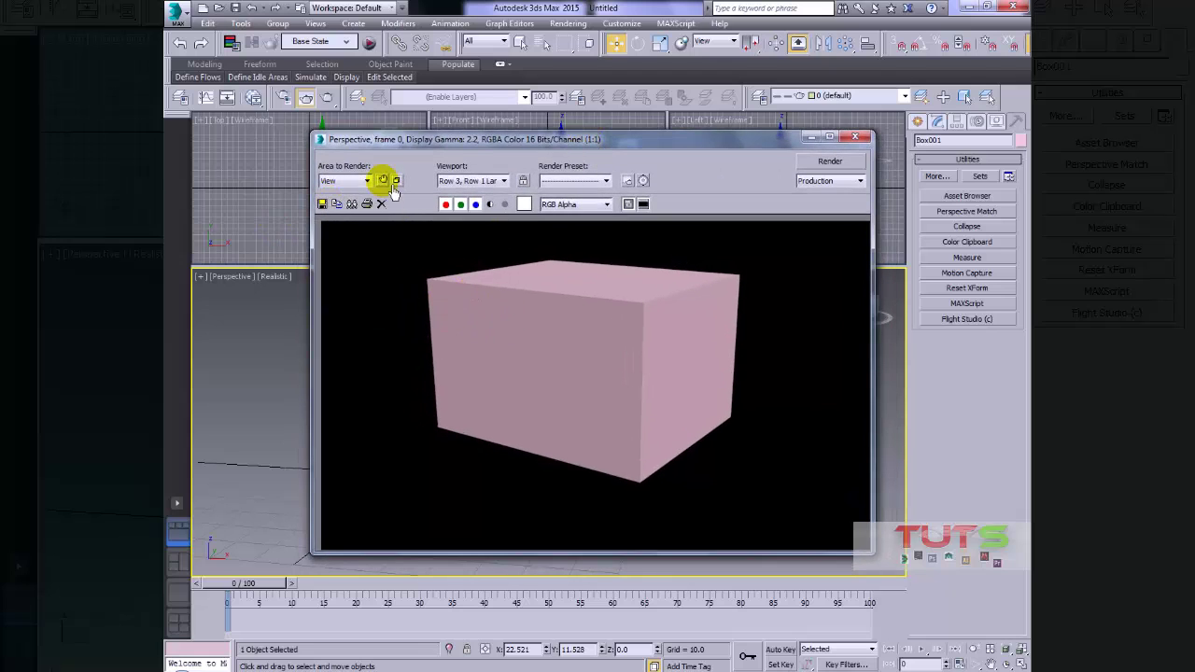
pyautogui.click(854, 139)
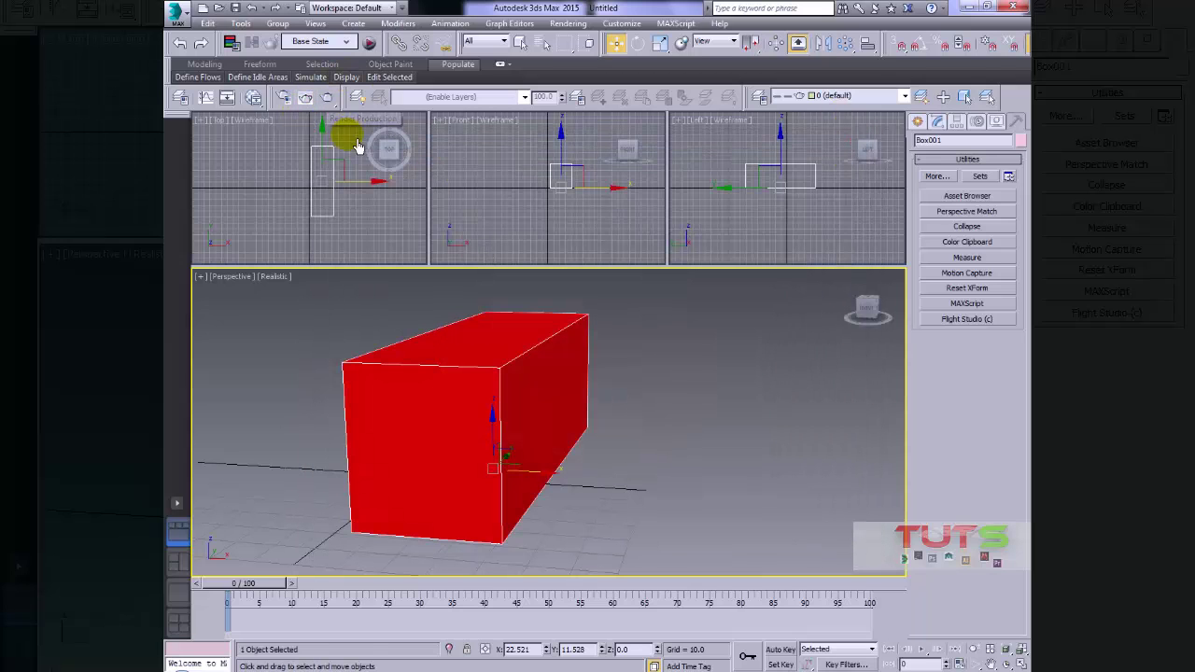
# Step: Render the Perspective view of the red box from a new angle and review the Area to Render options, keeping View
pyautogui.keyDown('alt'); pyautogui.moveTo(442, 369); pyautogui.dragTo(576, 311, button='middle'); pyautogui.keyUp('alt')
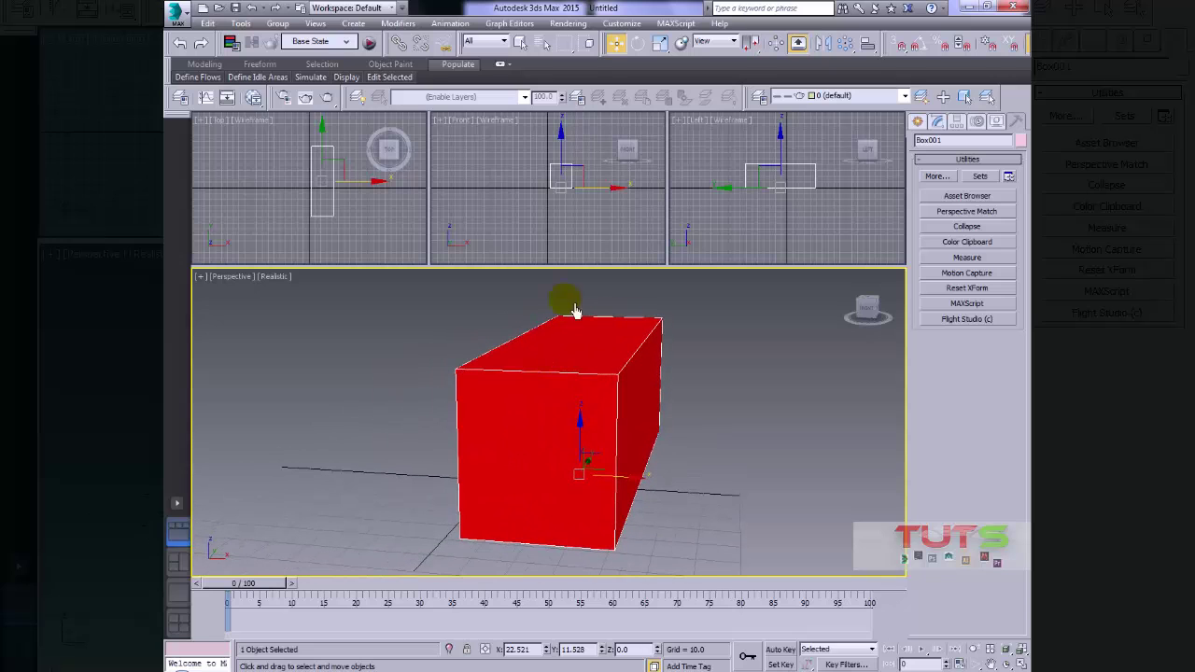
pyautogui.click(329, 99)
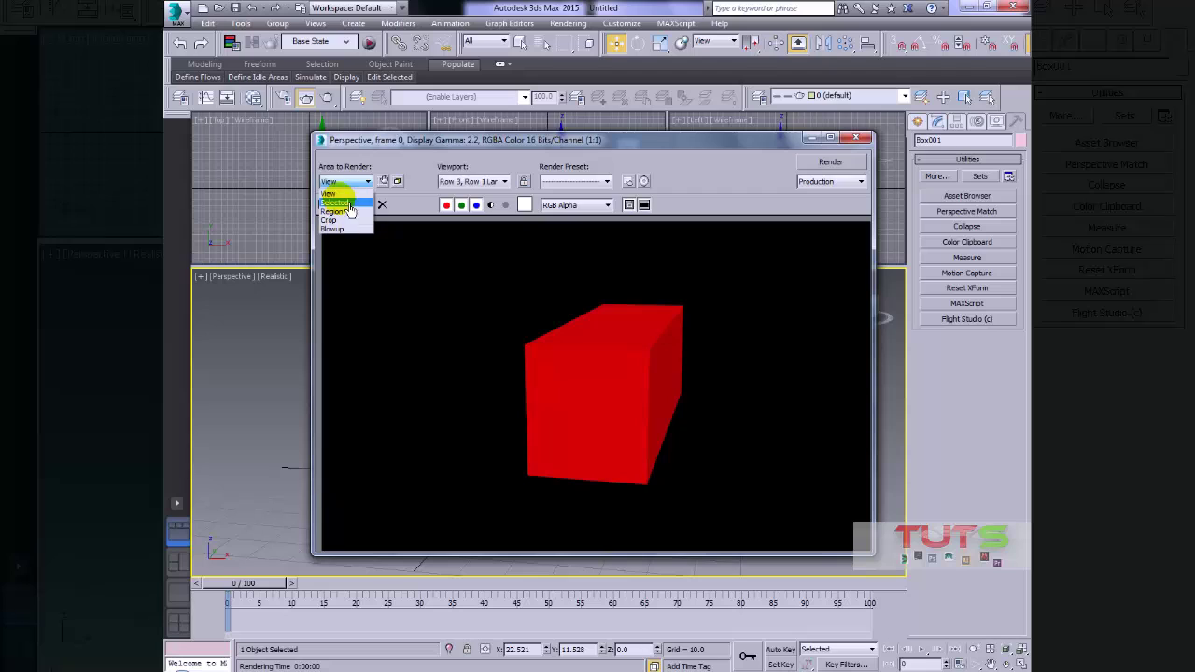
pyautogui.click(441, 236)
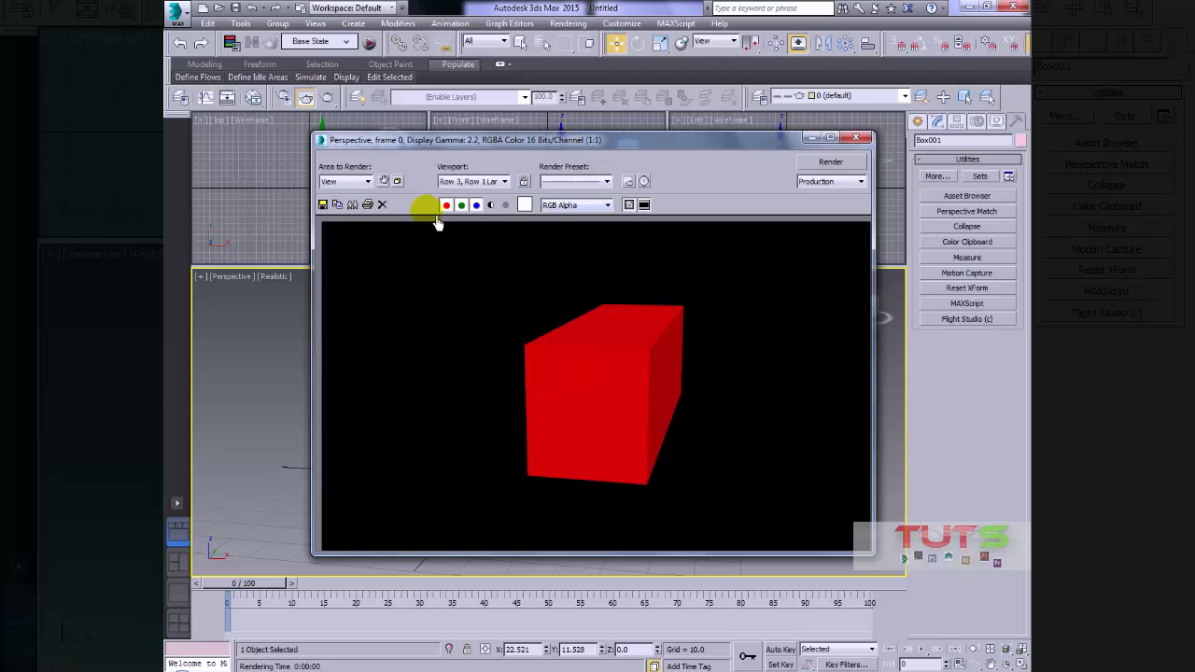
# Step: Preview the rendered box's alpha channel, return to the colour display and close the rendered frame window
pyautogui.click(492, 205)
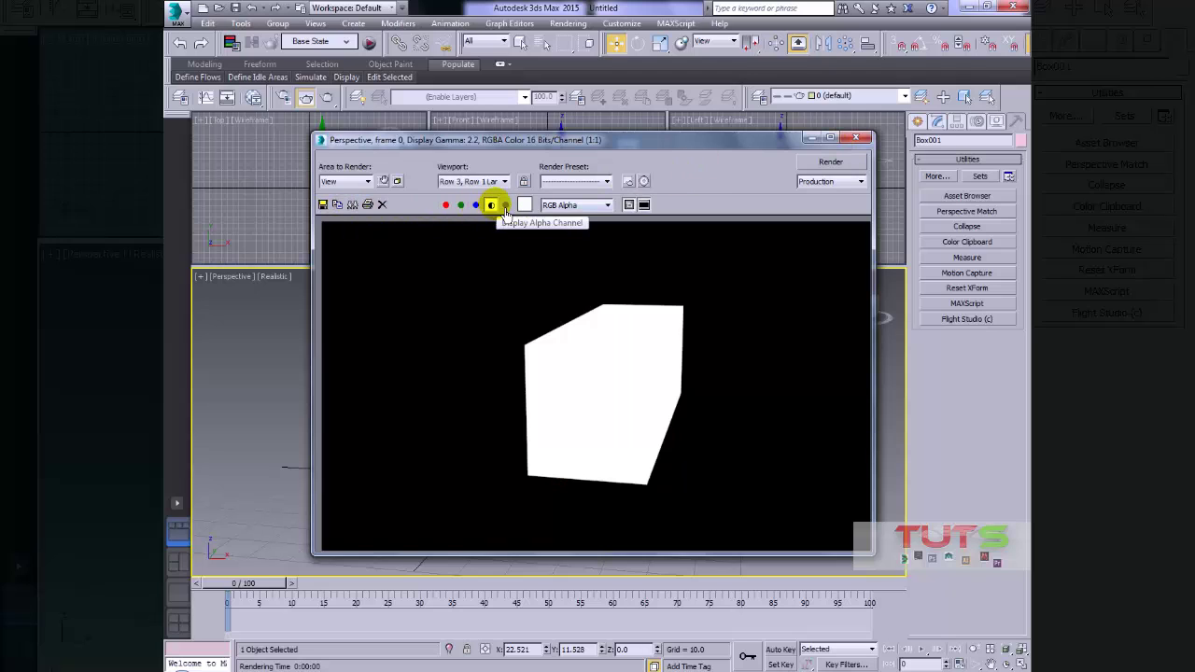
pyautogui.click(493, 205)
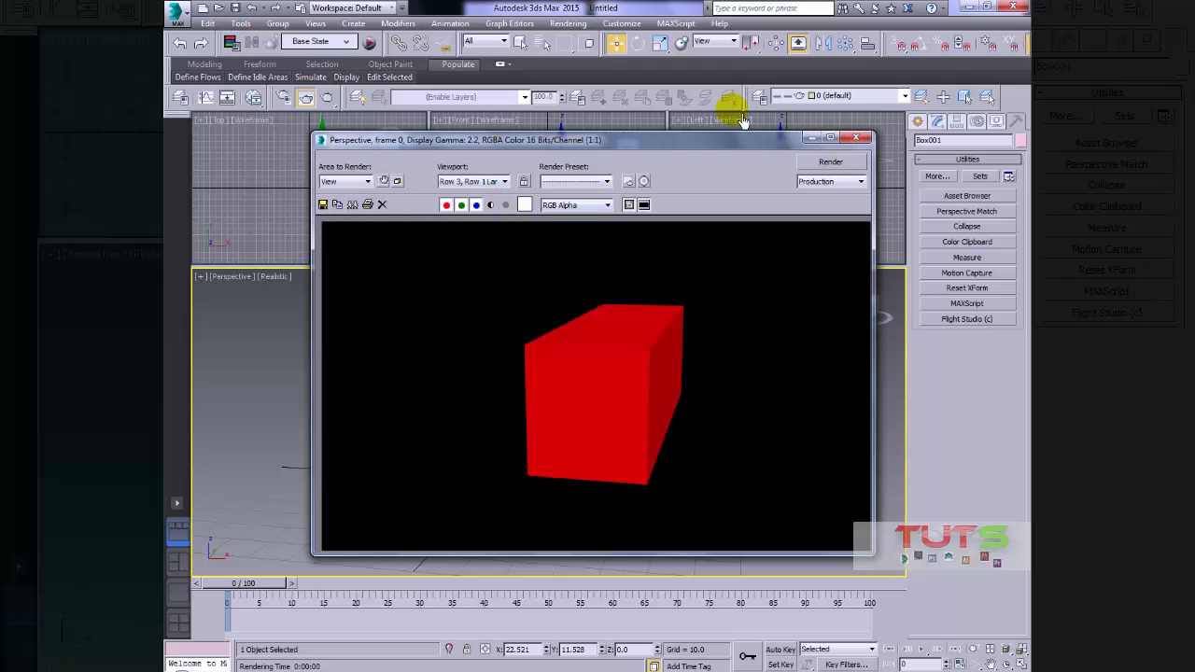
pyautogui.click(856, 140)
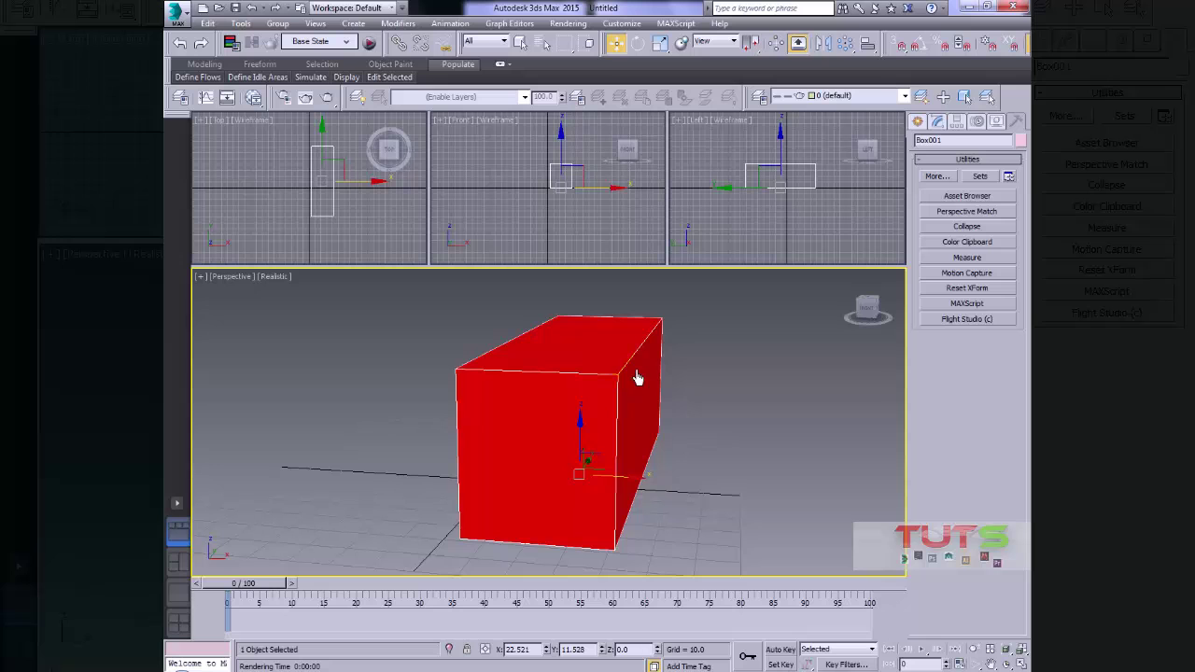
pyautogui.keyDown('alt'); pyautogui.moveTo(638, 384); pyautogui.dragTo(577, 524, button='middle'); pyautogui.keyUp('alt')
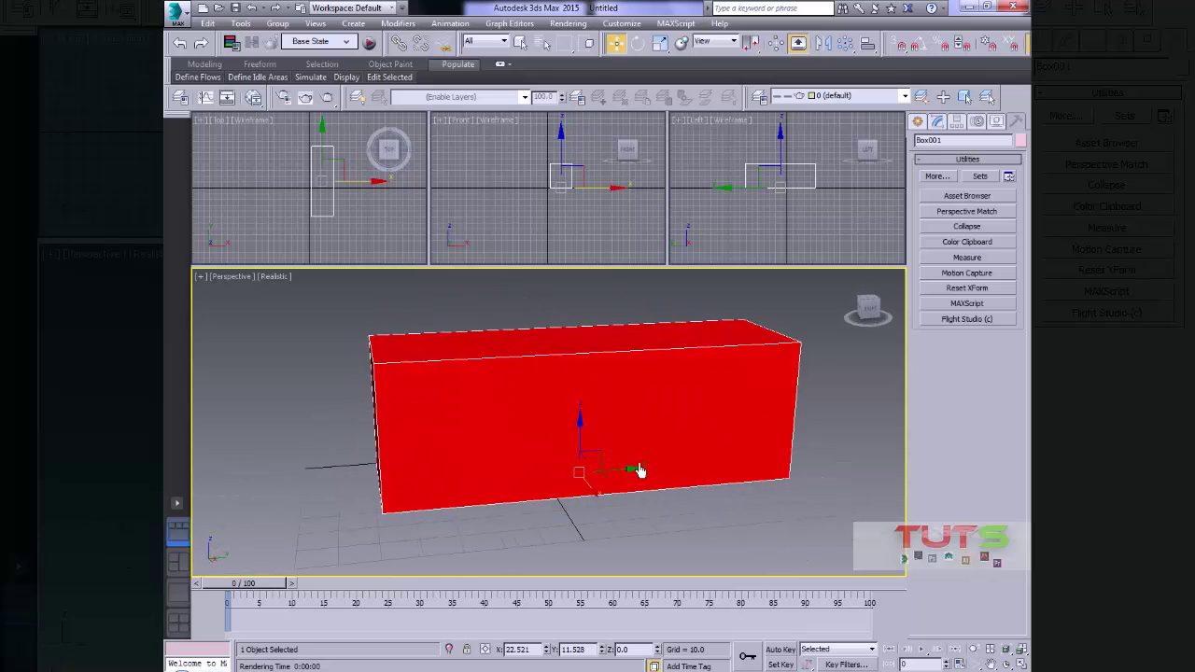